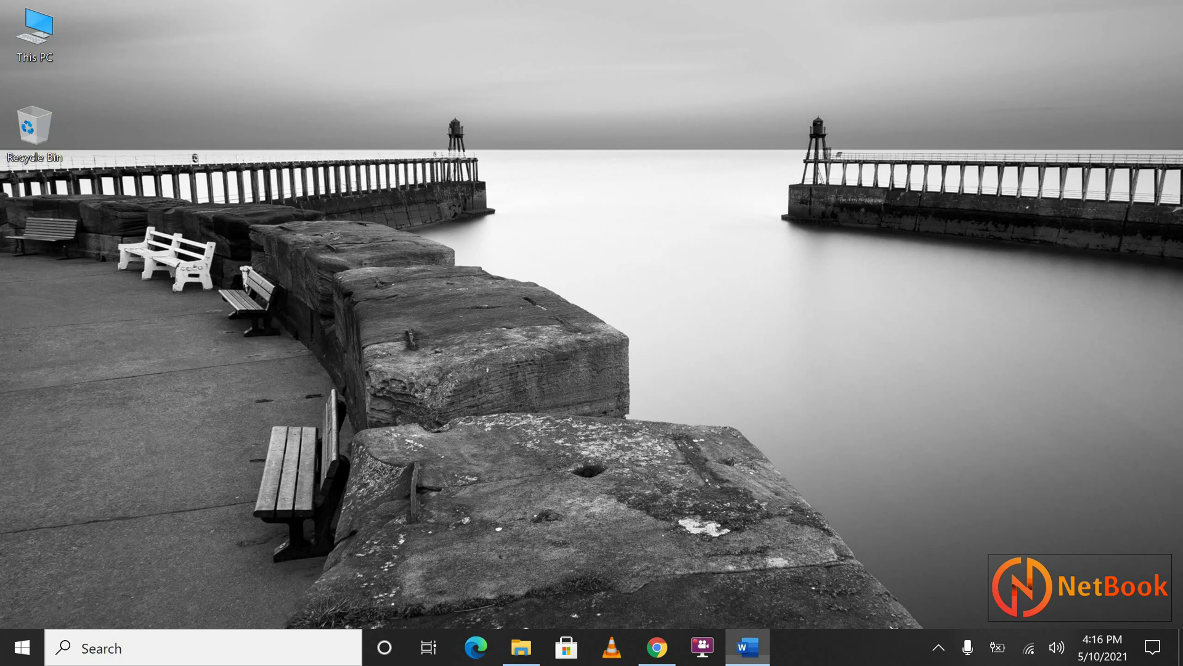
# - Switch to Word and write a numbered list: "JDK 1.8 version", "Anypoint Studio and Mule runtime", "Postman"
pyautogui.click(748, 647)
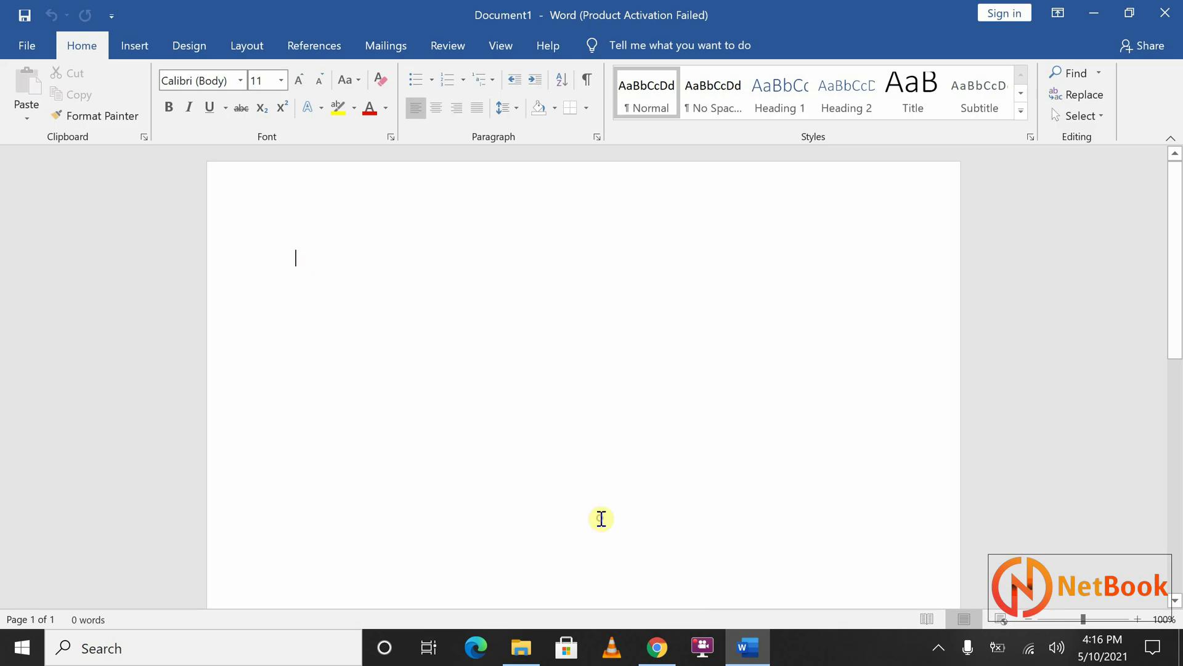
pyautogui.write('1.')
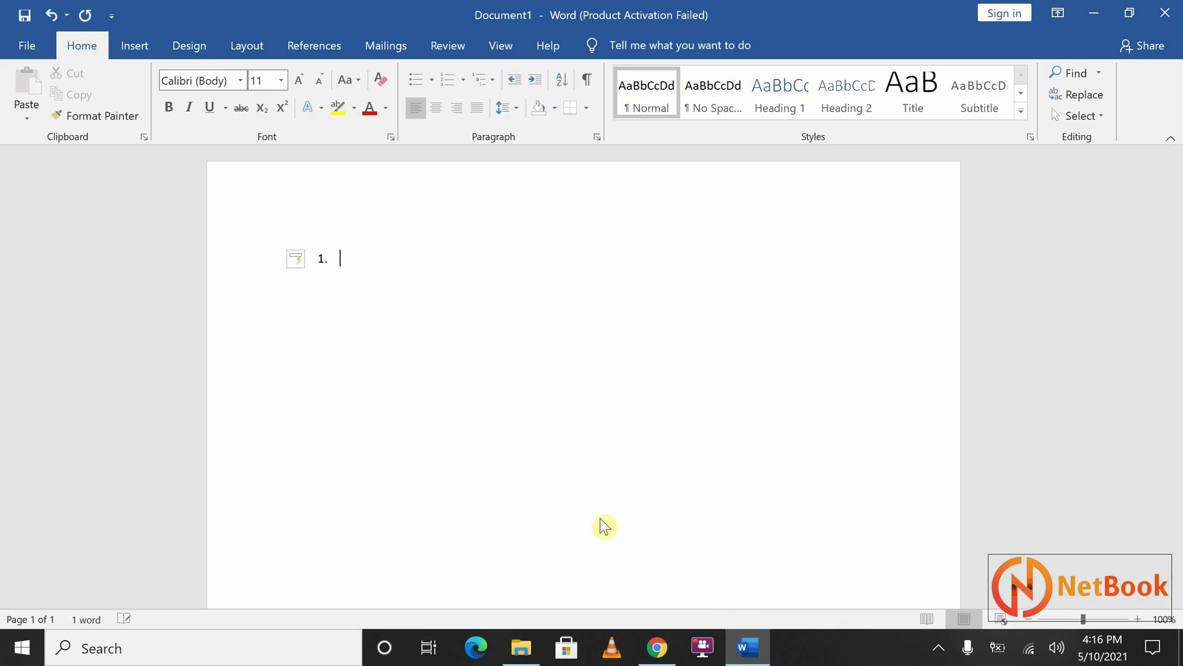
pyautogui.write(' JD')
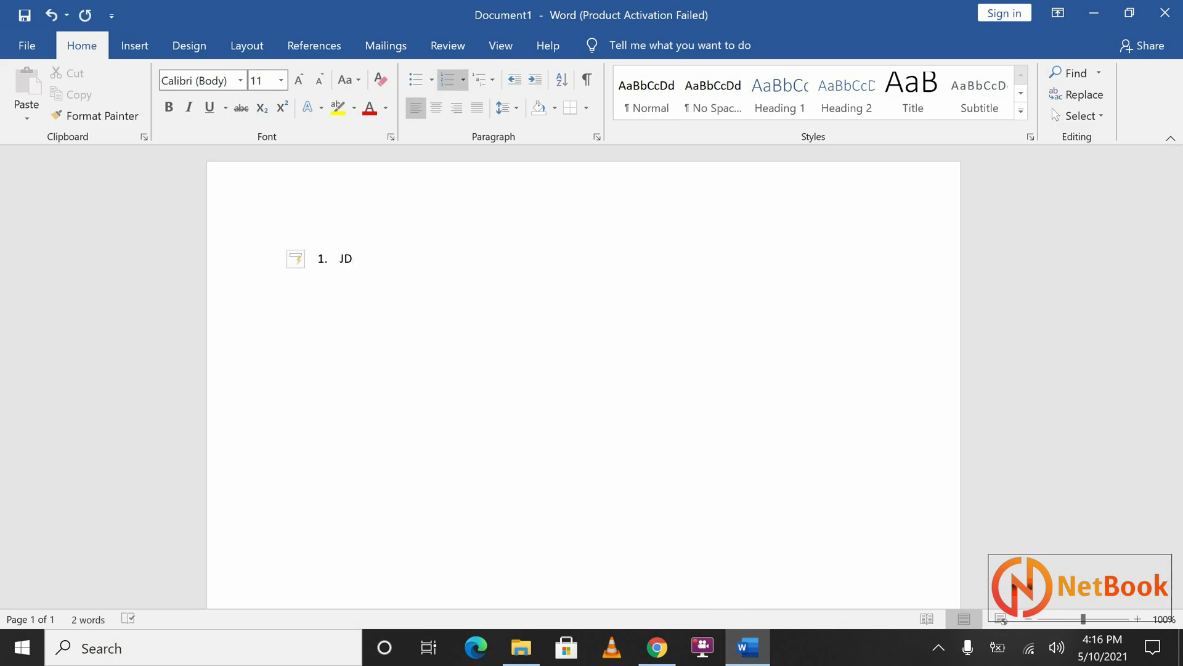
pyautogui.write('K 1.8 version')
pyautogui.press('Return')
pyautogui.write('Anypo')
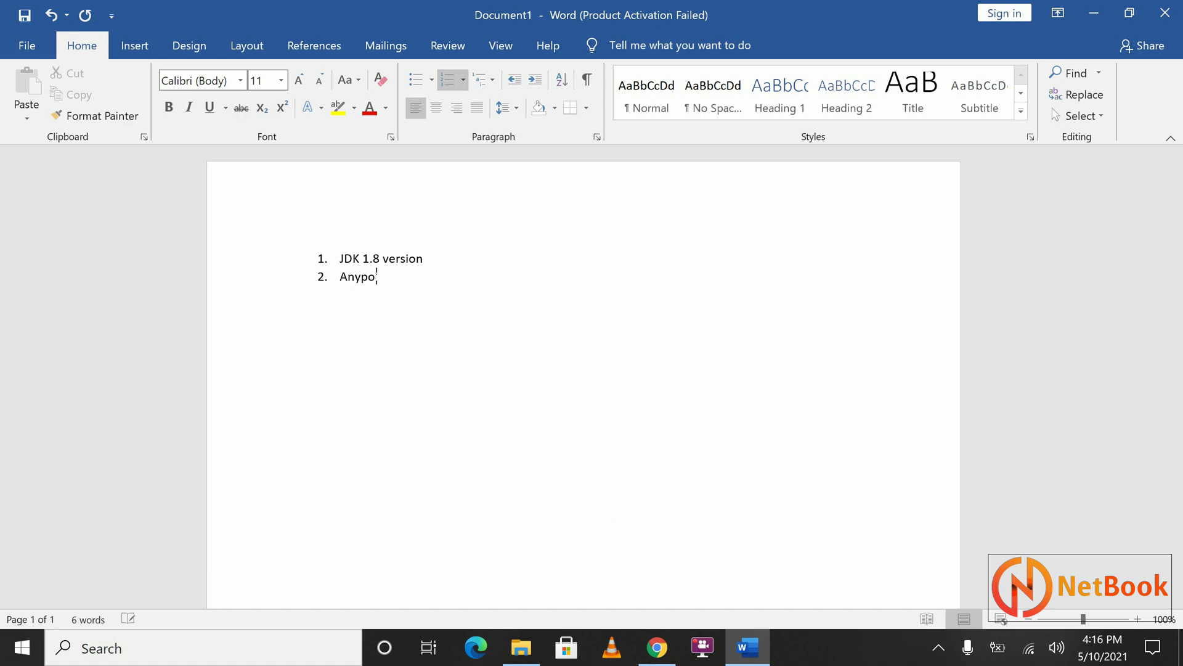
pyautogui.write('int Studio and ')
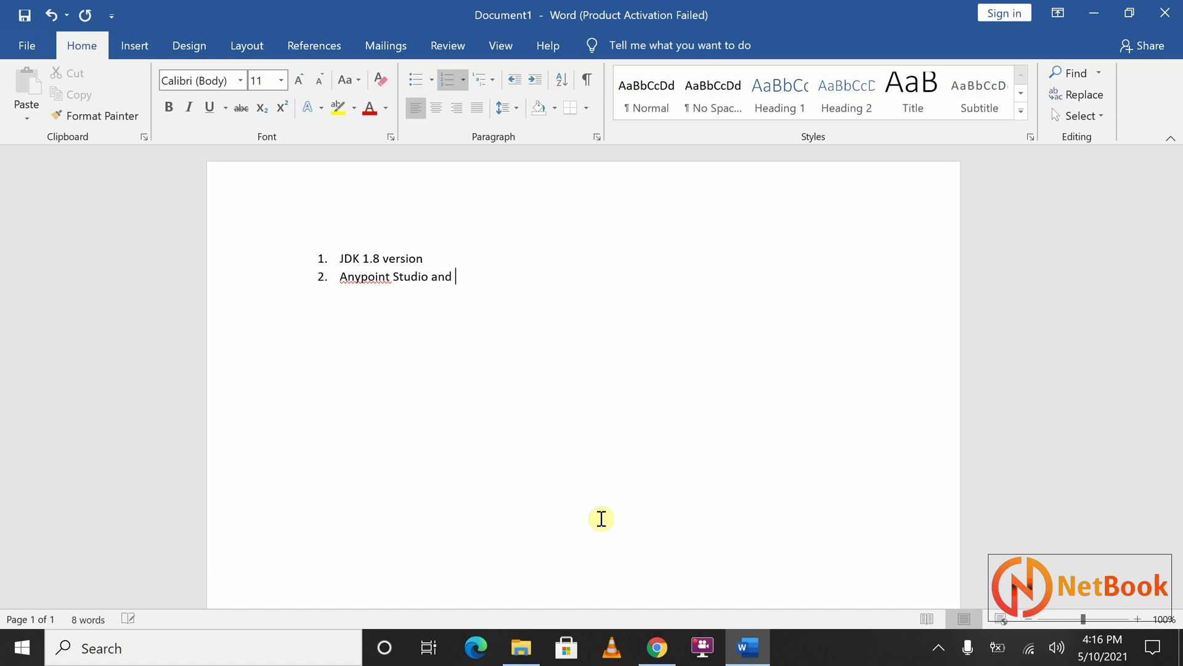
pyautogui.write('Mule runtime')
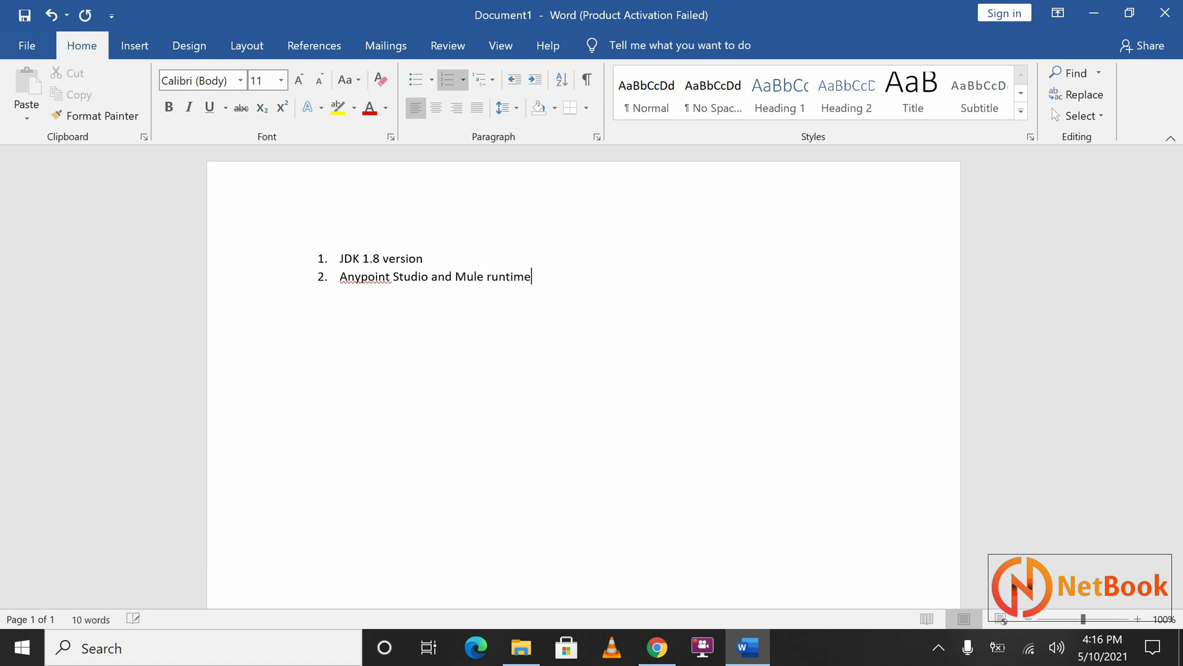
pyautogui.press('Return')
pyautogui.write('Postman')
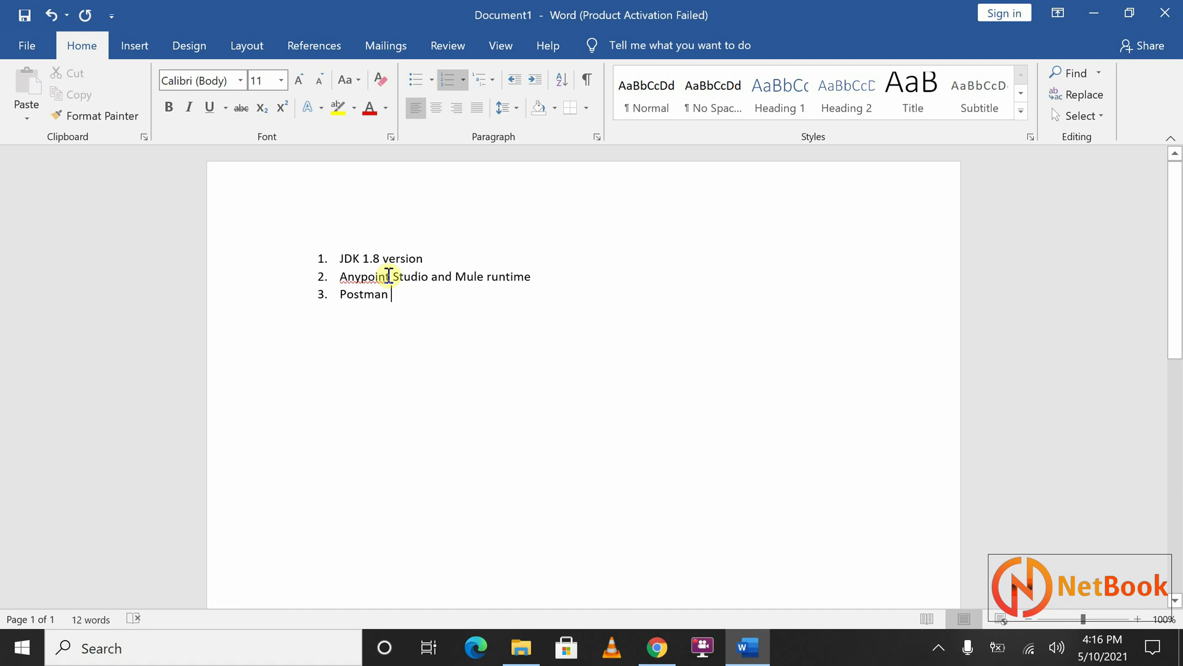
# - Review the three software prerequisites in the numbered list, highlighting each in turn and finishing on the JDK item
pyautogui.tripleClick(368, 259)
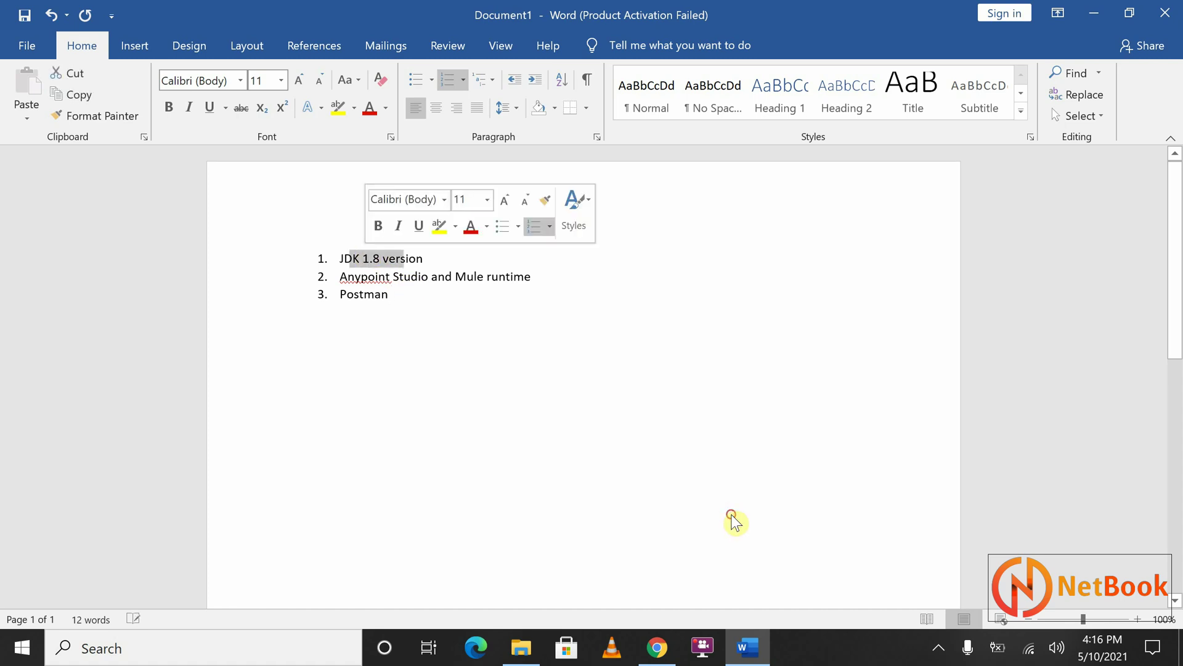
pyautogui.click(405, 298)
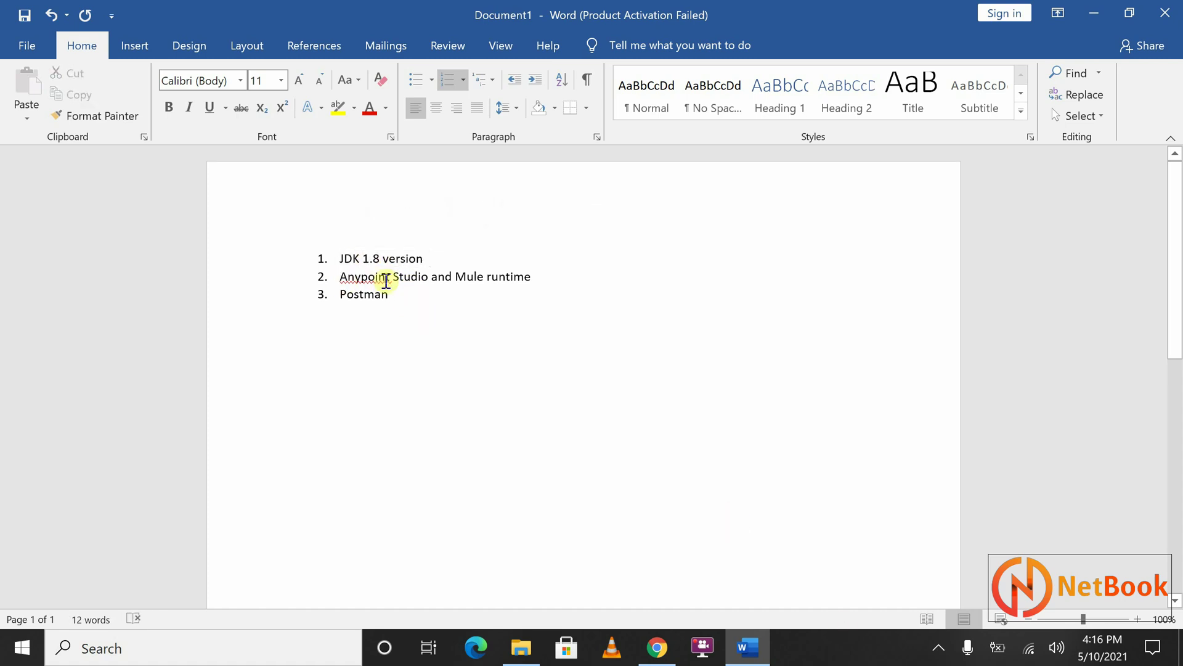
pyautogui.moveTo(457, 277); pyautogui.dragTo(521, 268)
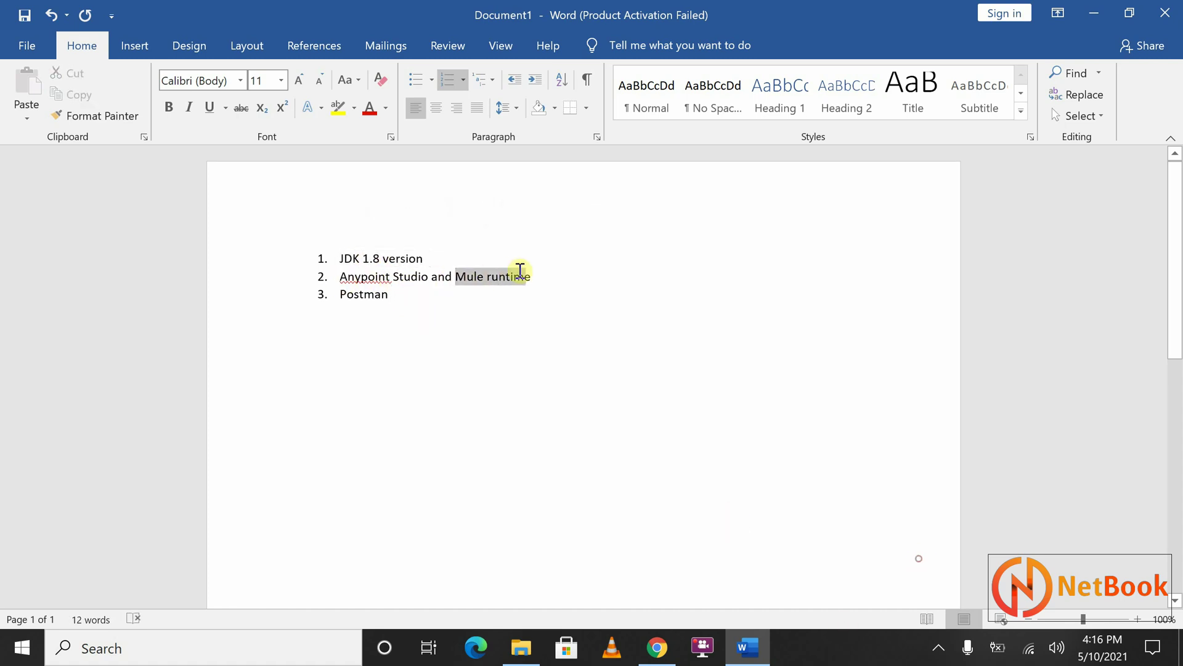
pyautogui.click(411, 276)
pyautogui.press('Home')
pyautogui.hotkey('shift', 'End')
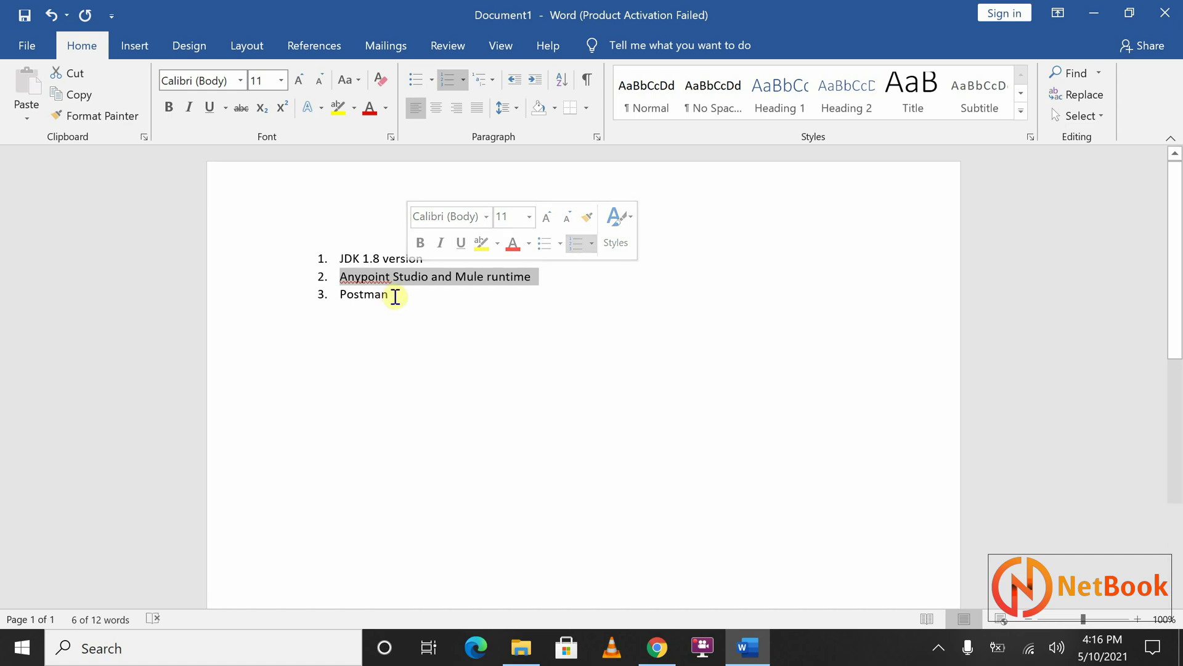
pyautogui.moveTo(398, 294); pyautogui.dragTo(337, 294)
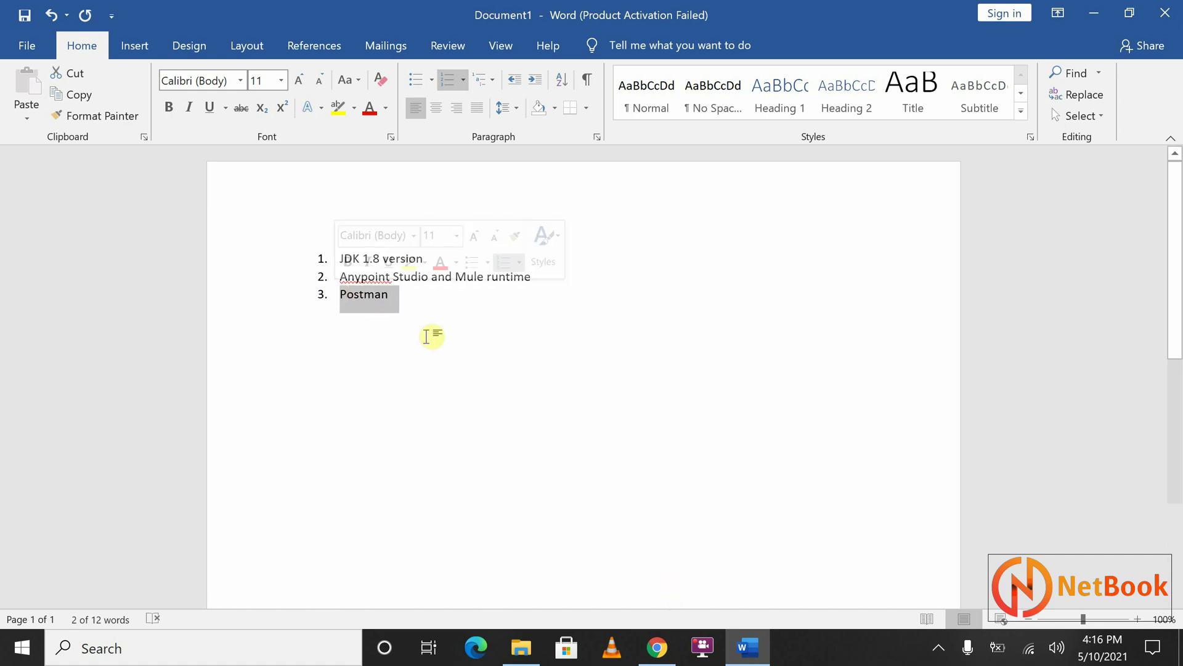
pyautogui.click(431, 309)
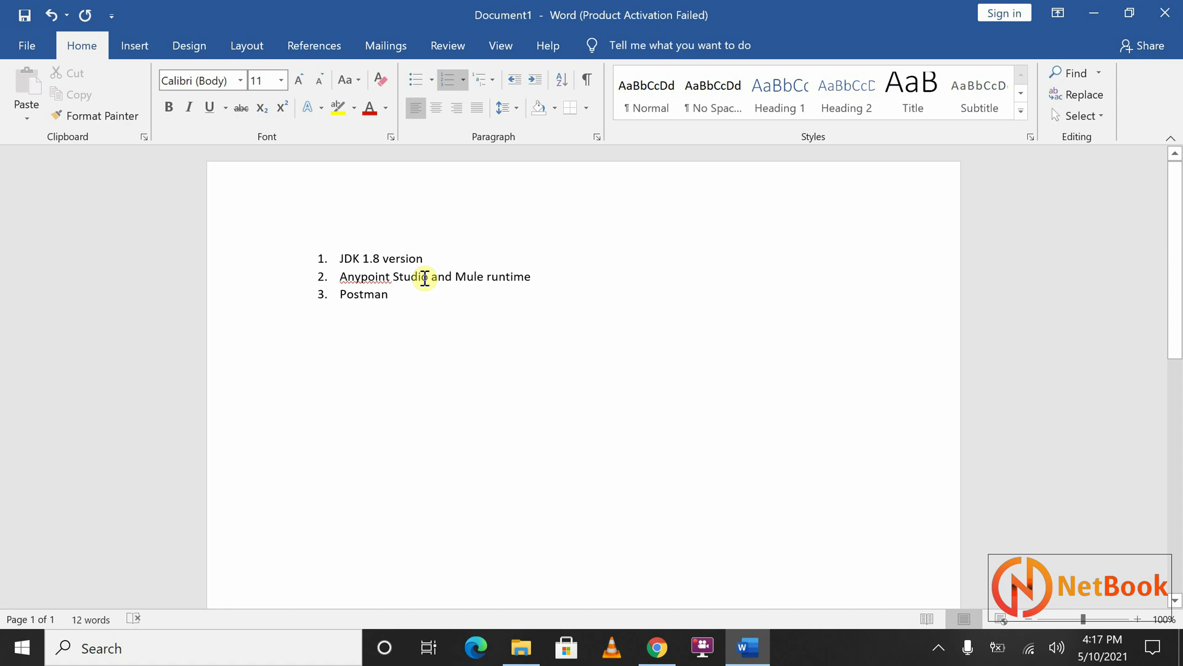
pyautogui.moveTo(429, 259); pyautogui.dragTo(339, 258)
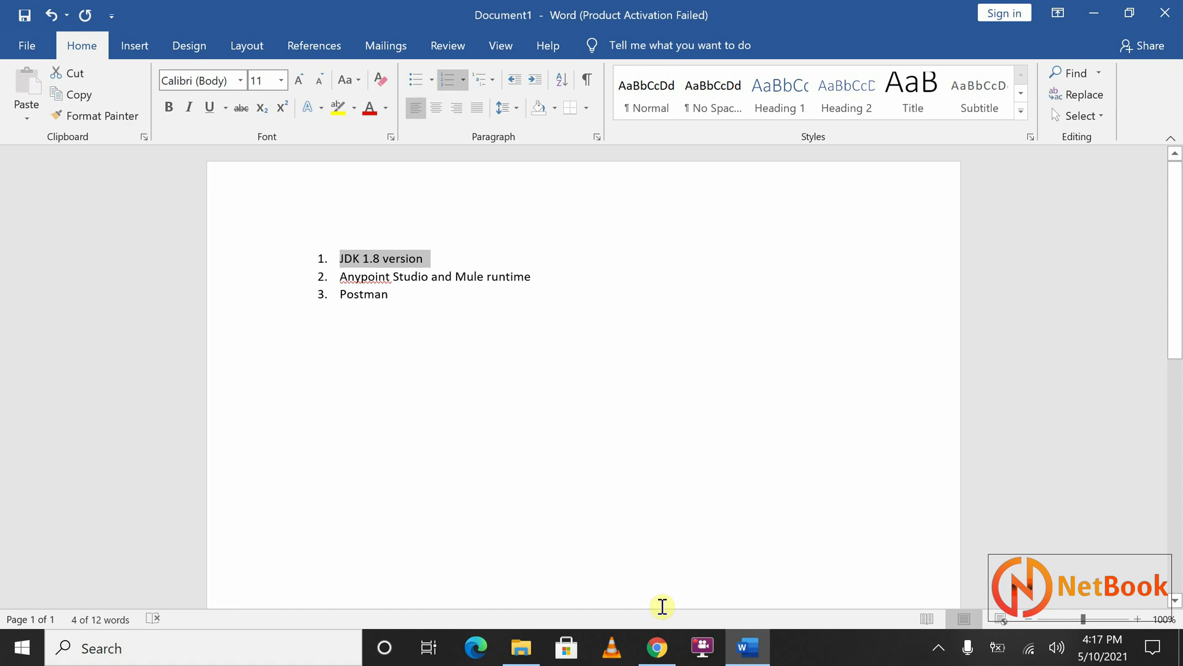
# - Switch to Chrome and open the AdoptOpenJDK website at adoptopenjdk.net
pyautogui.click(657, 647)
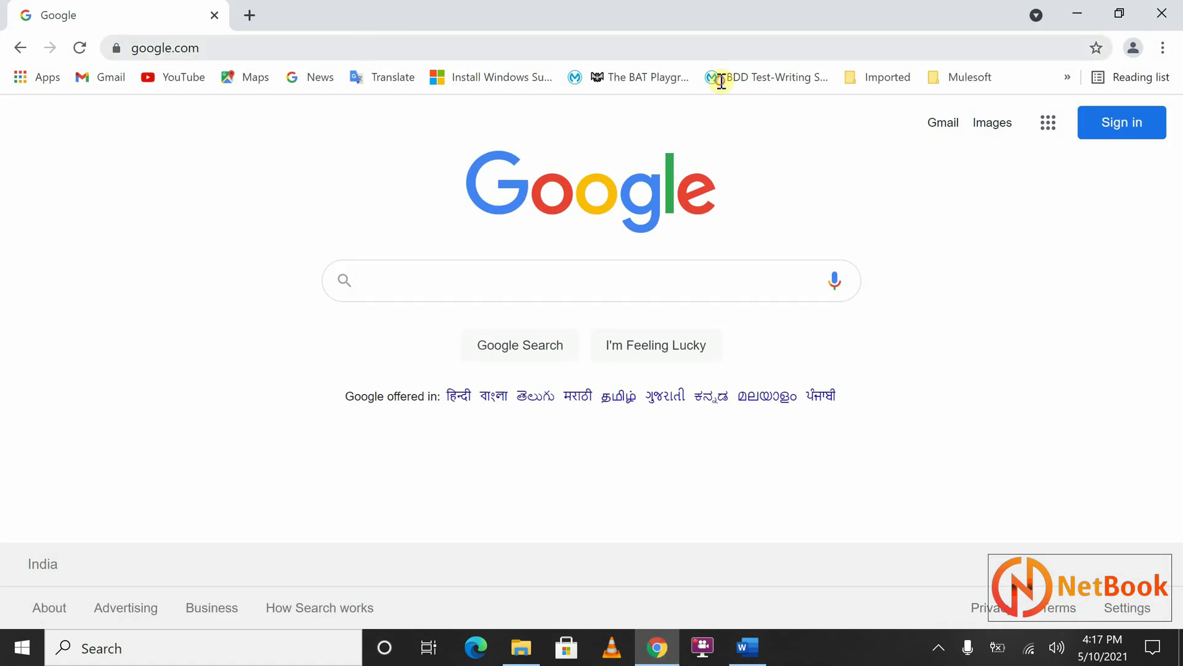
pyautogui.hotkey('ctrl', 'l')
pyautogui.write('op')
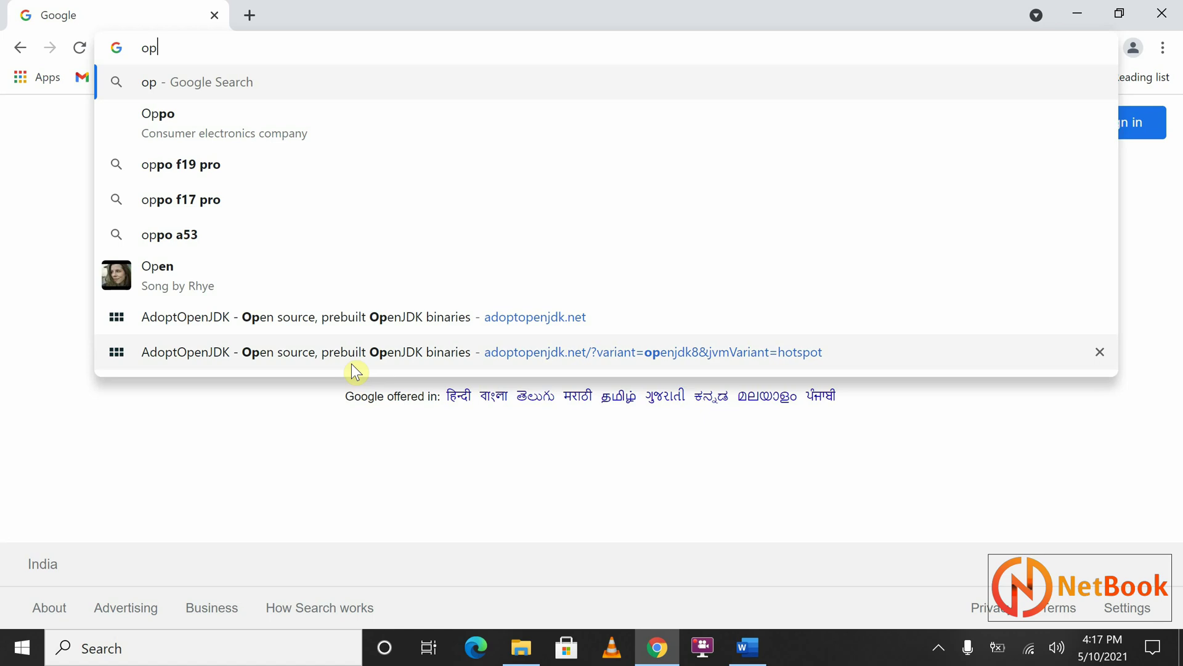
pyautogui.click(298, 324)
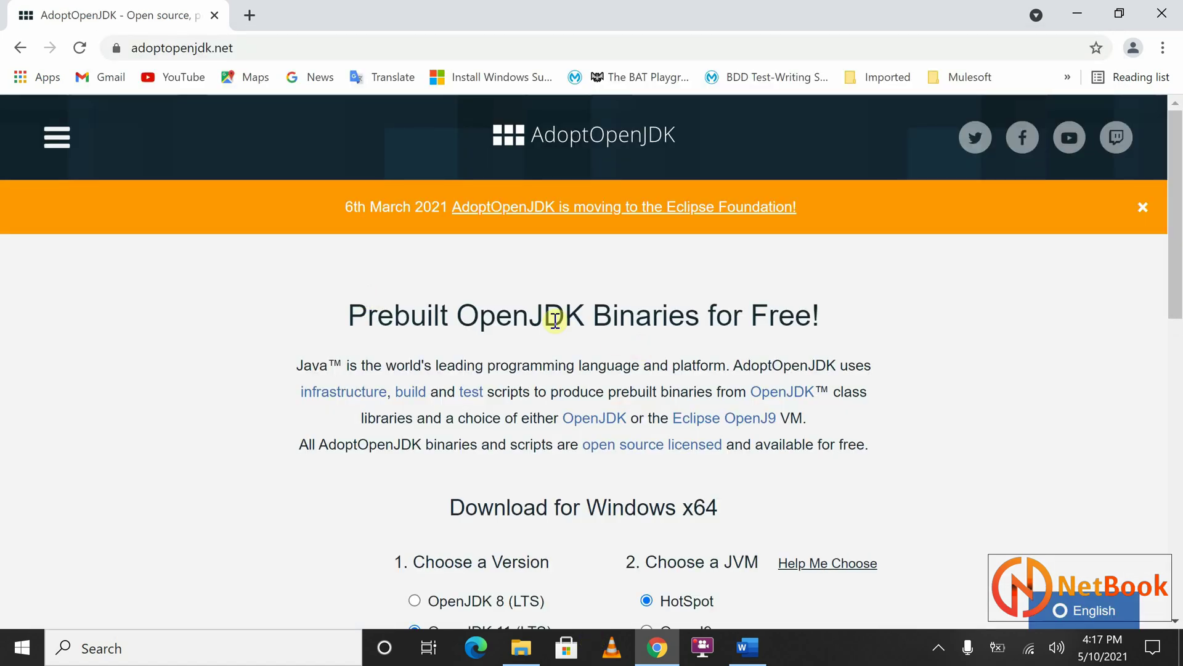
pyautogui.doubleClick(555, 314)
pyautogui.click(185, 48)
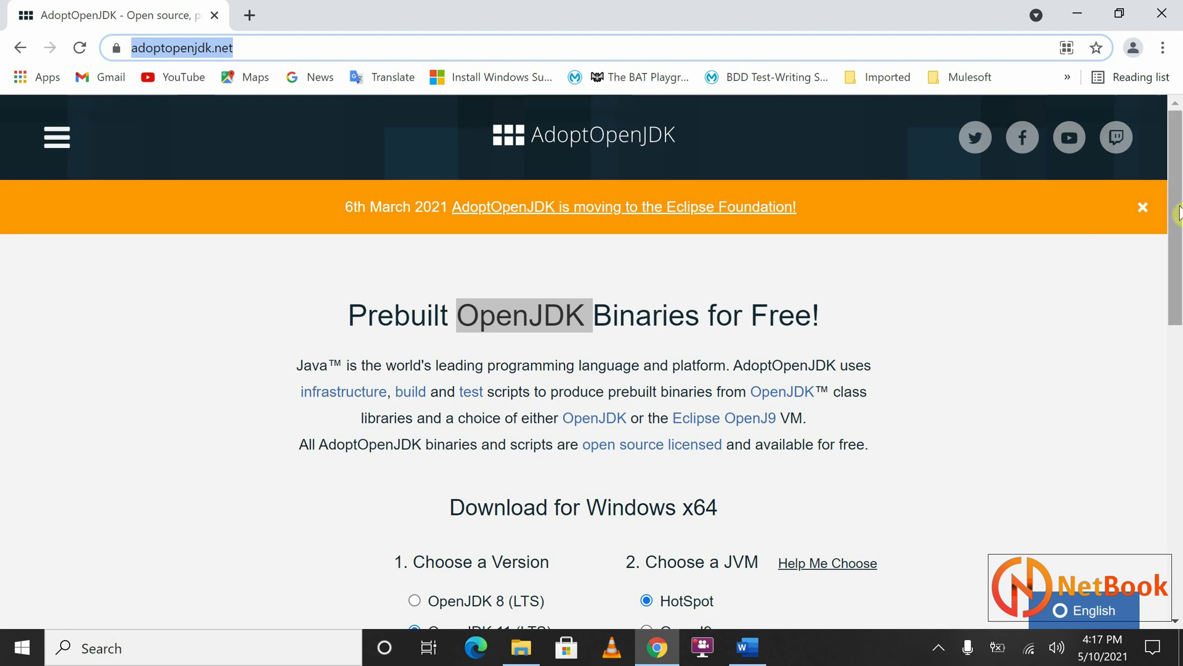
# - Choose OpenJDK 8 (LTS) as the version and download its latest release for Windows x64
pyautogui.moveTo(1176, 216); pyautogui.dragTo(1176, 296)
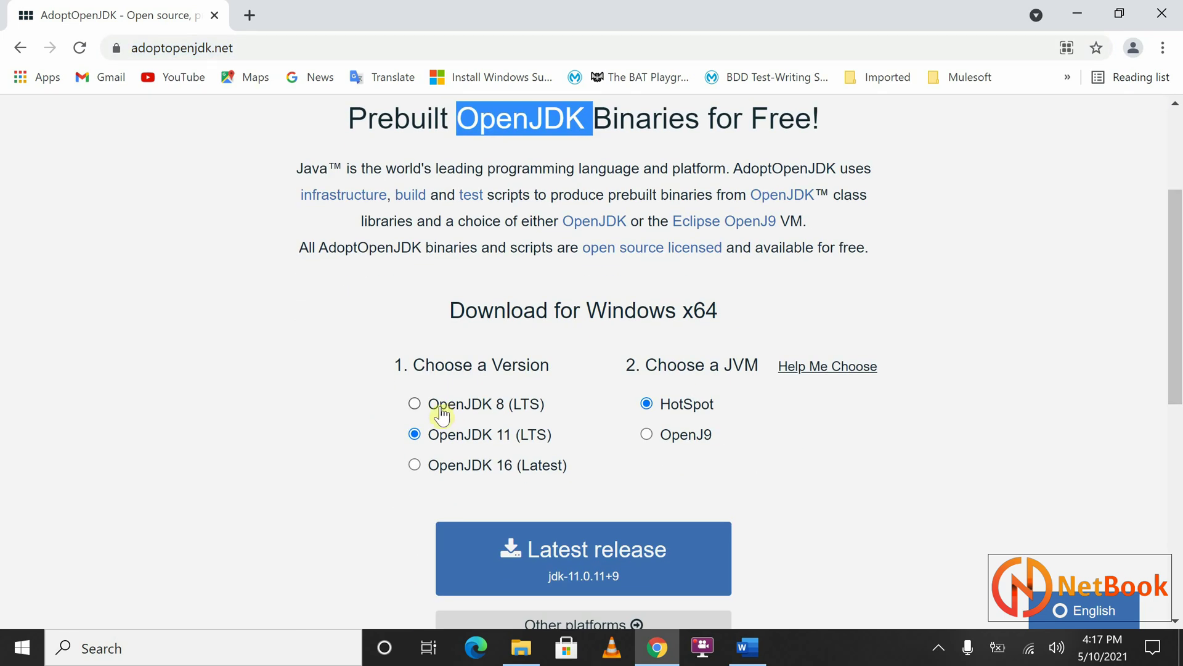
pyautogui.click(472, 417)
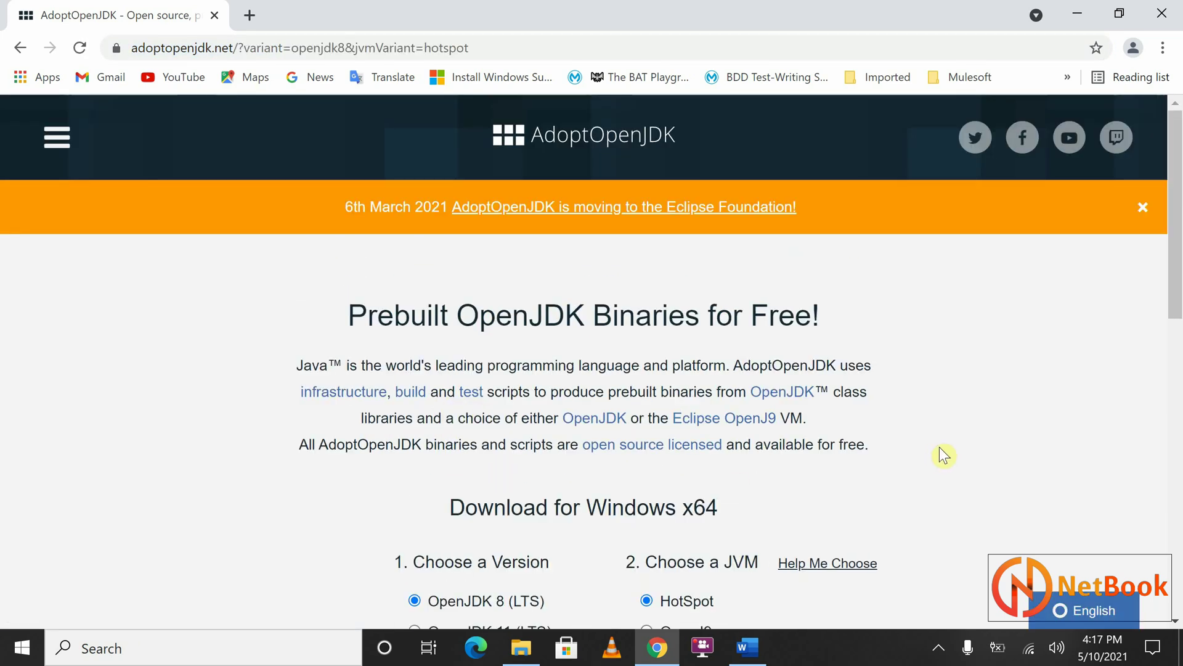
pyautogui.moveTo(1178, 268); pyautogui.dragTo(1177, 364)
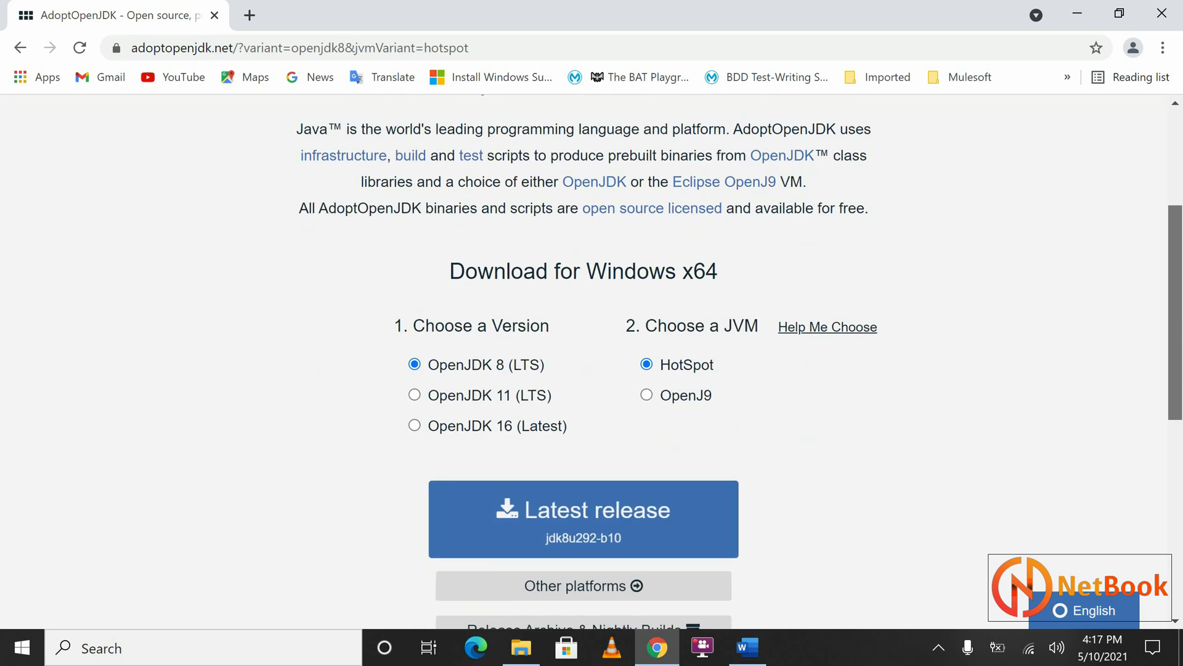
pyautogui.click(630, 525)
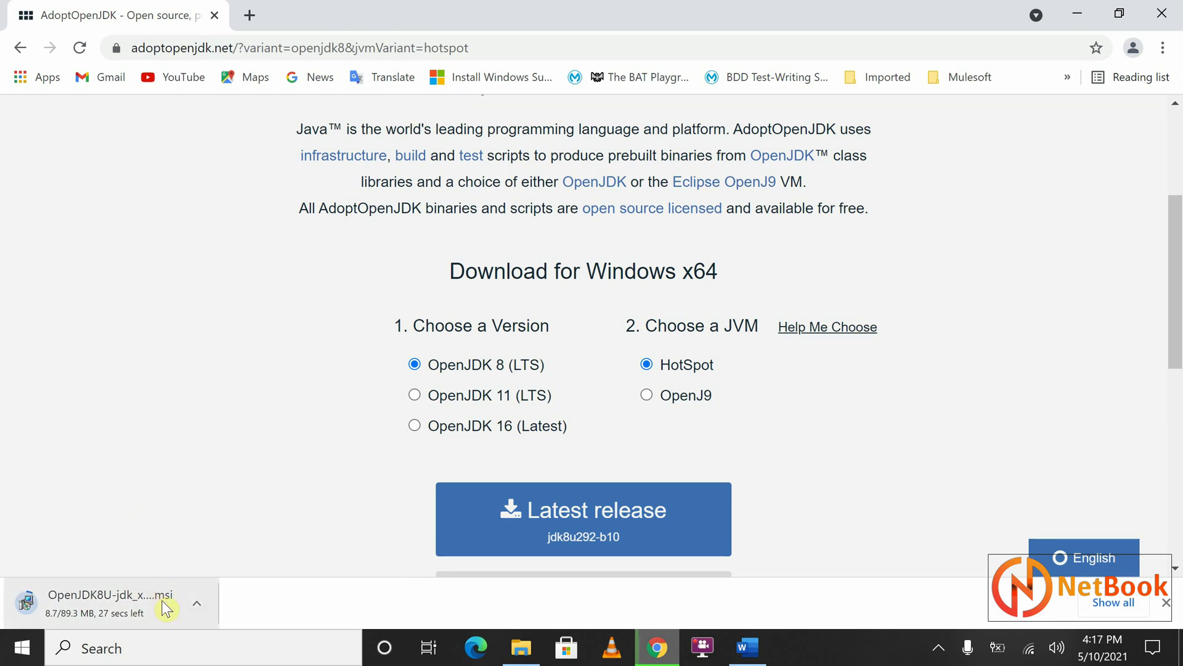
# - Show the full list of downloads, then pause and resume the OpenJDK installer download
pyautogui.click(1108, 601)
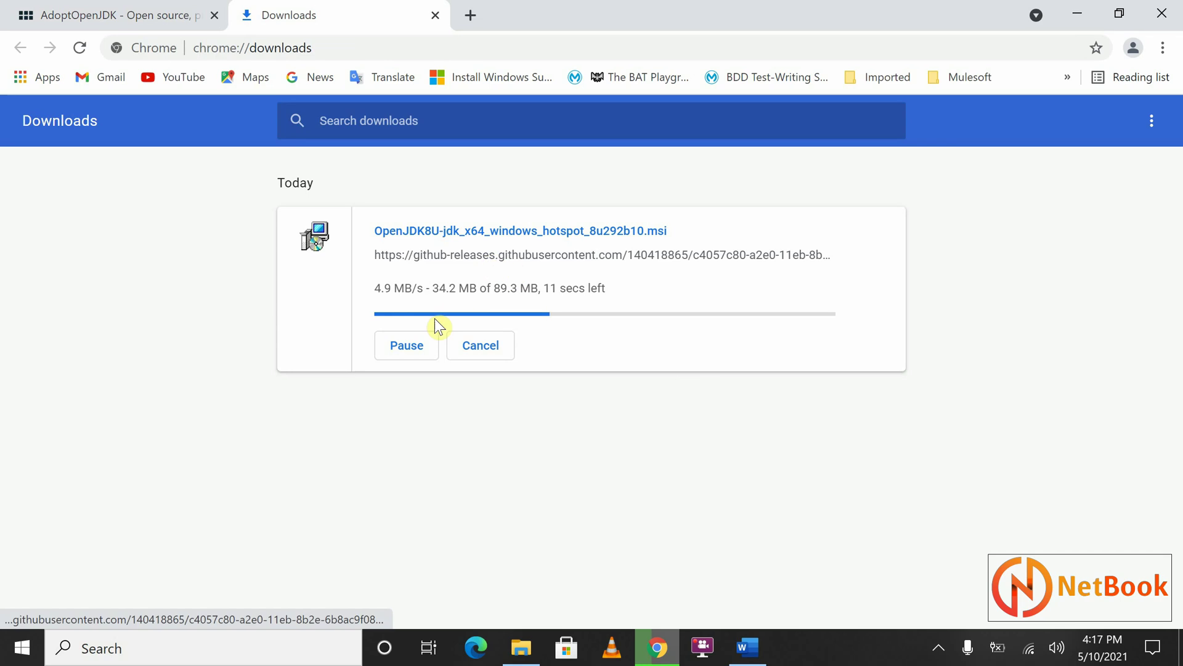
pyautogui.click(412, 350)
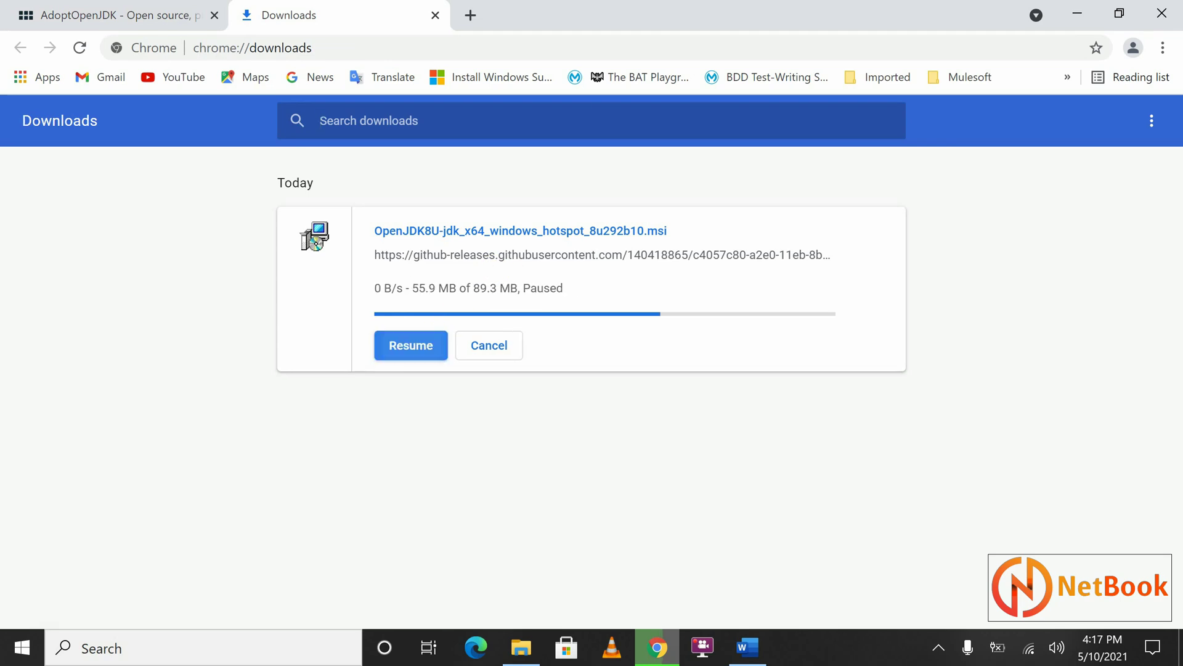
pyautogui.click(411, 346)
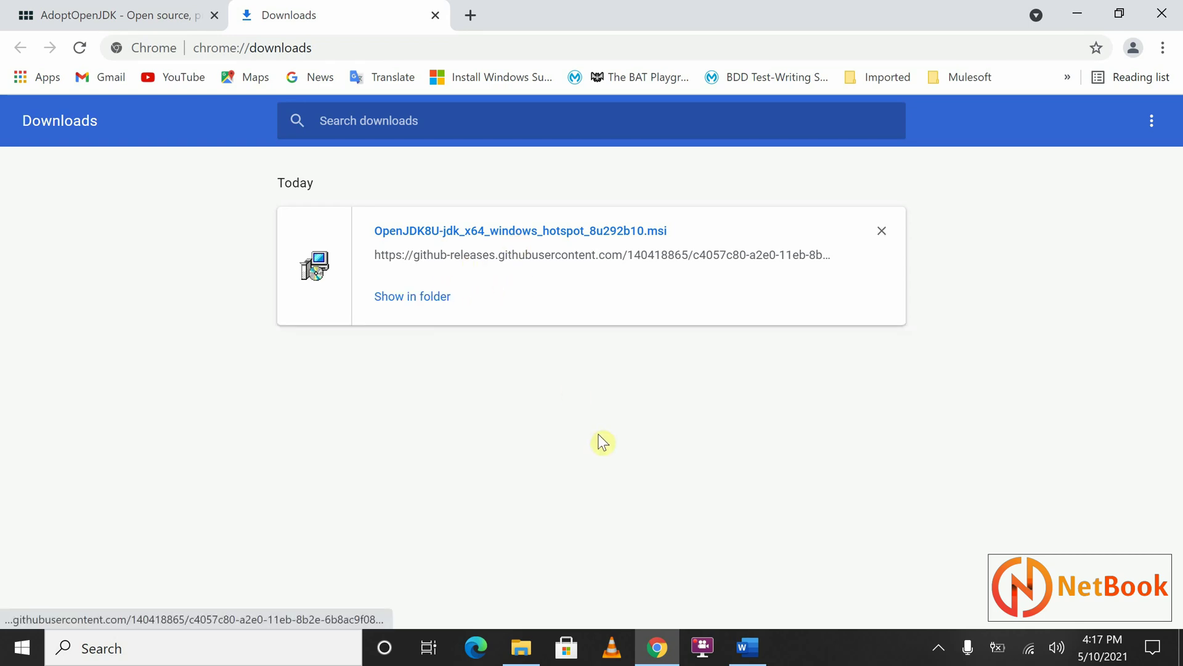
# - Switch to Word and highlight the Anypoint Studio and Mule runtime item as the next prerequisite
pyautogui.moveTo(657, 647)
pyautogui.click(748, 647)
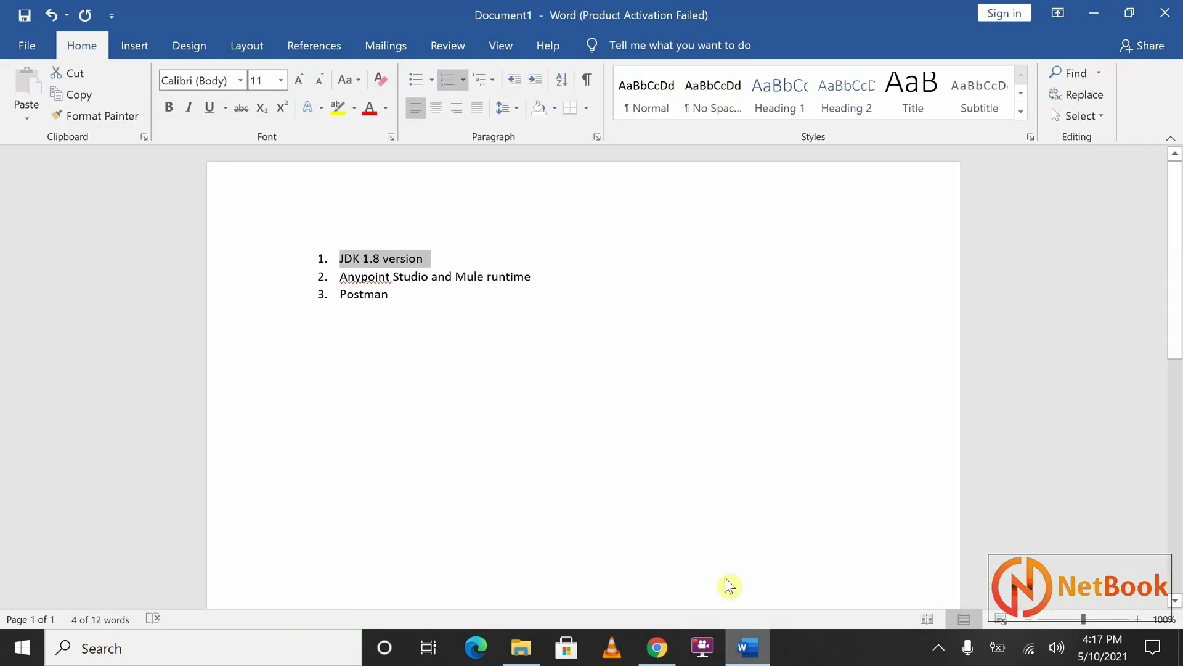
pyautogui.tripleClick(378, 278)
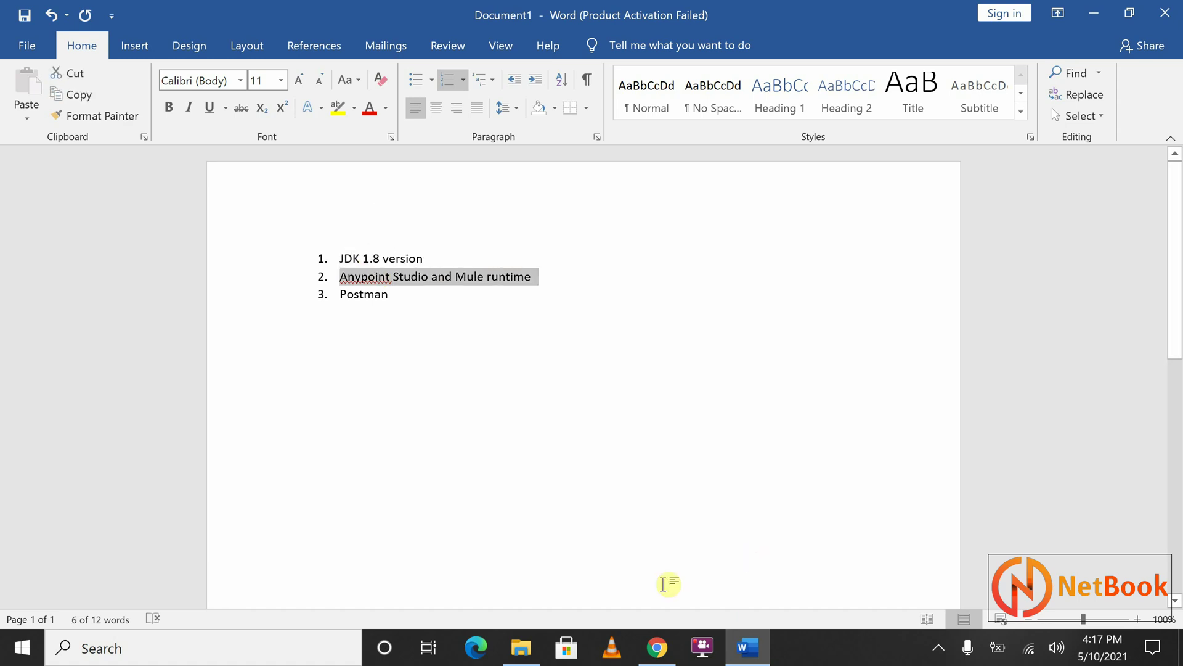
# - Switch to Chrome, go to mulesoft.com and open its Download Studio & Mule page
pyautogui.click(657, 647)
pyautogui.click(329, 43)
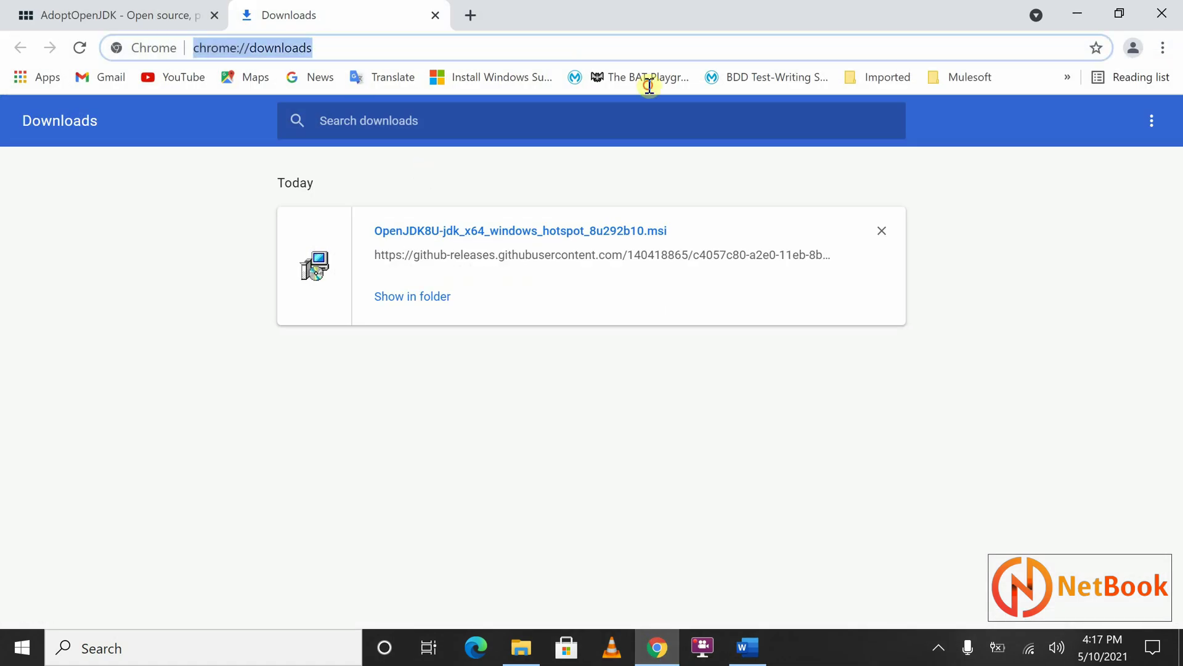
pyautogui.write('mule')
pyautogui.press('Return')
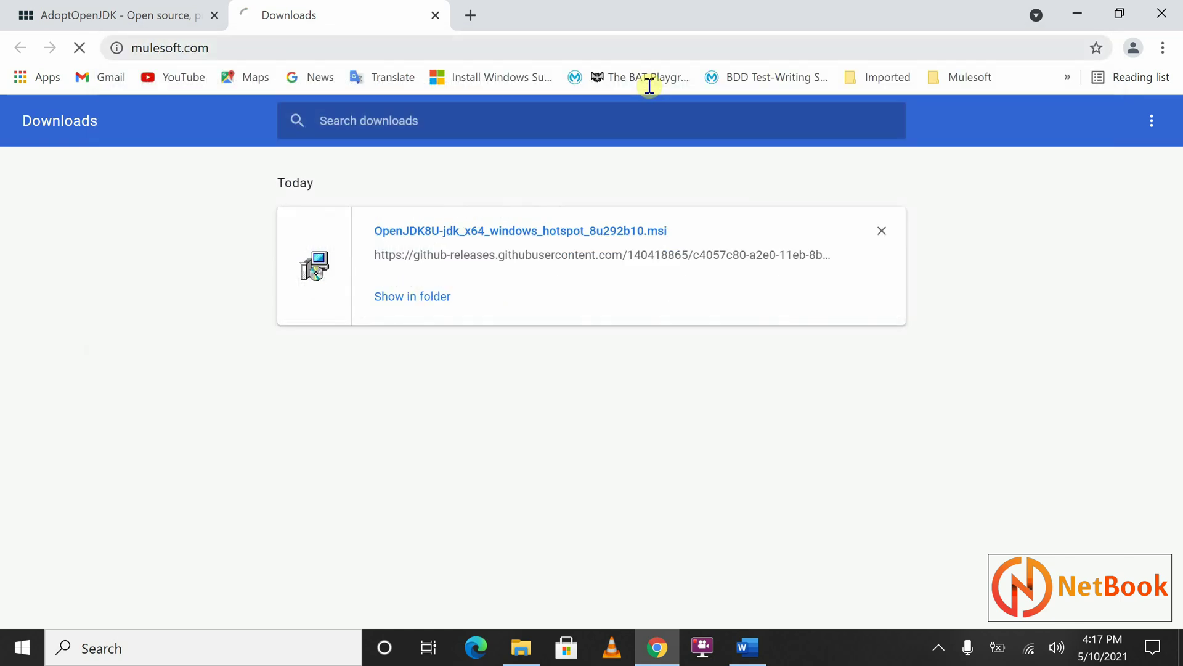
pyautogui.moveTo(209, 174)
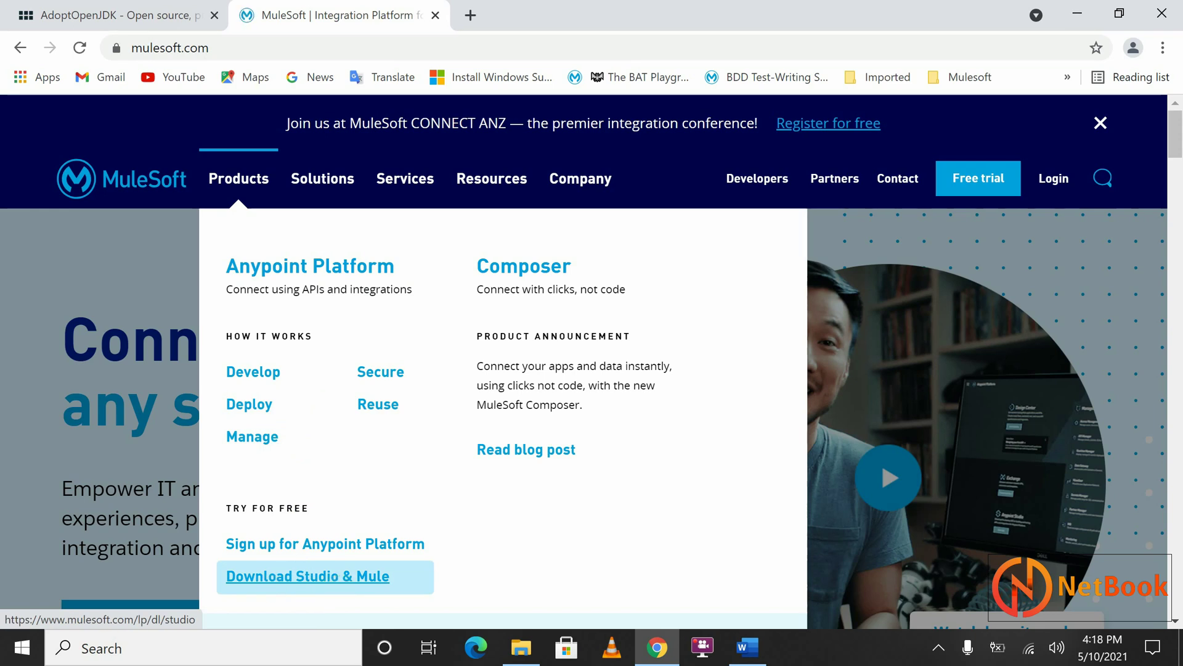
pyautogui.click(342, 580)
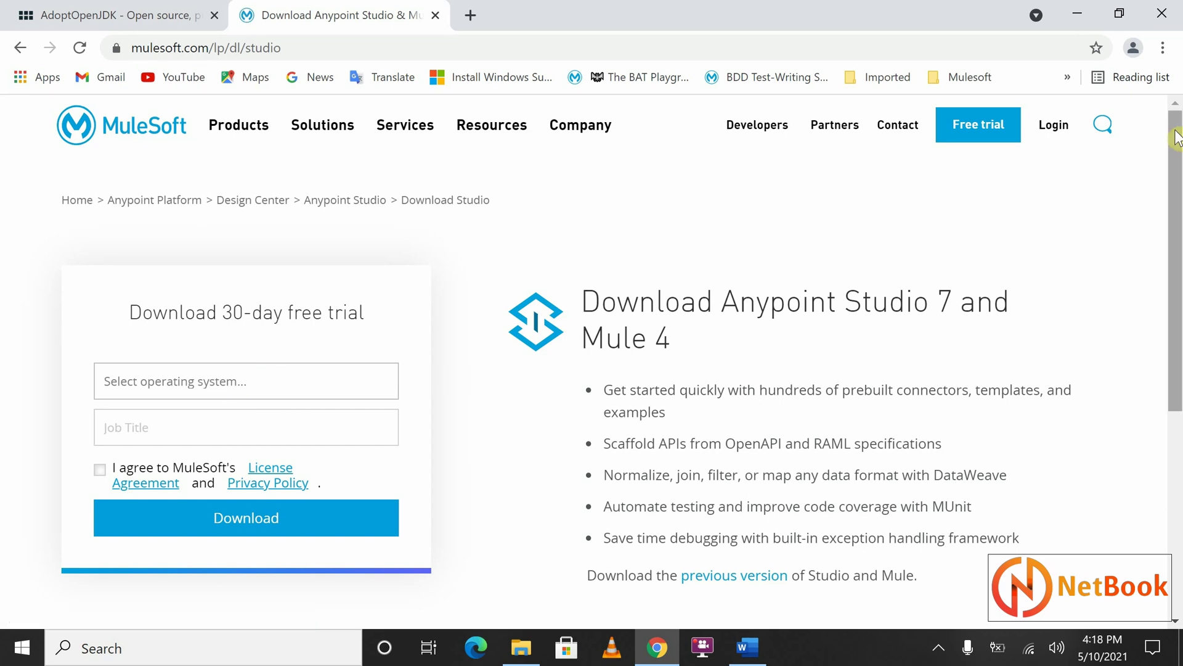
# - Fill in the trial form with Windows as the operating system and SE as the job title, and accept the license agreement
pyautogui.moveTo(1177, 150)
pyautogui.mouseDown()
pyautogui.moveTo(1177, 163)
pyautogui.moveTo(1177, 150)
pyautogui.mouseUp()
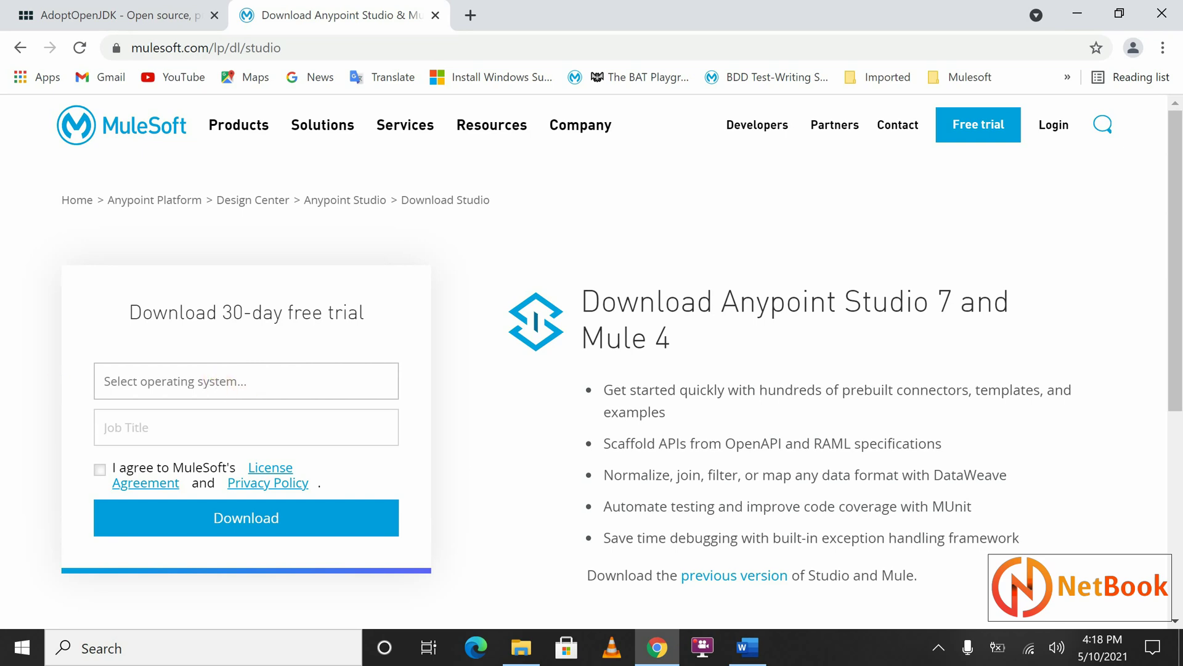
pyautogui.click(148, 382)
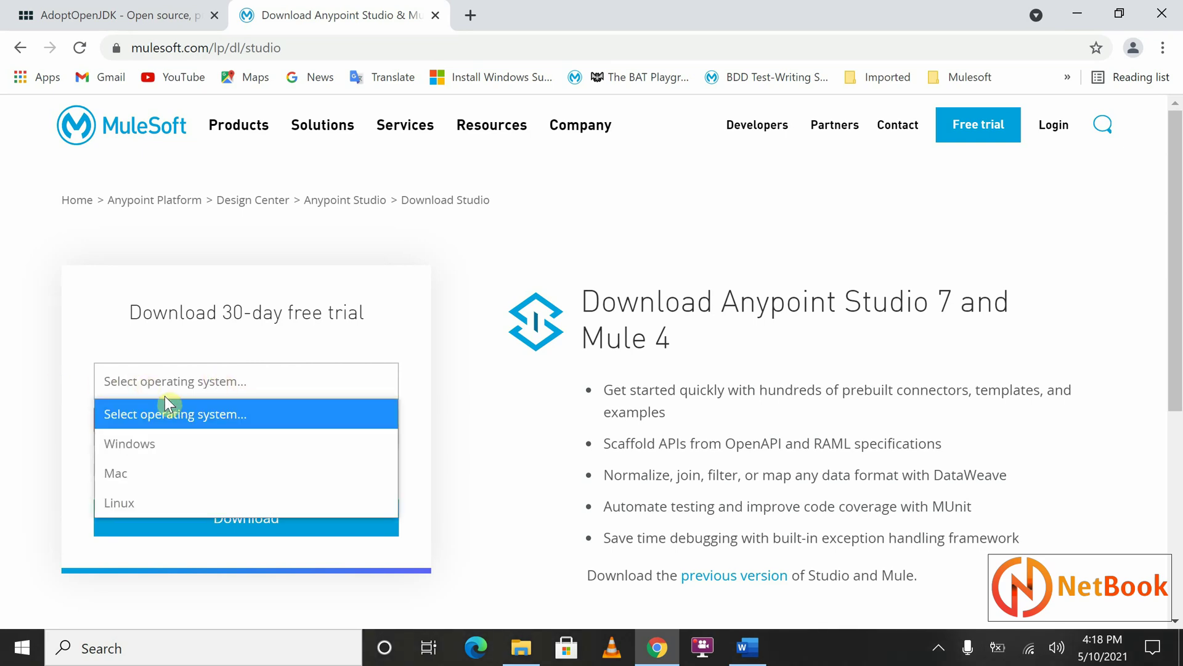
pyautogui.click(156, 439)
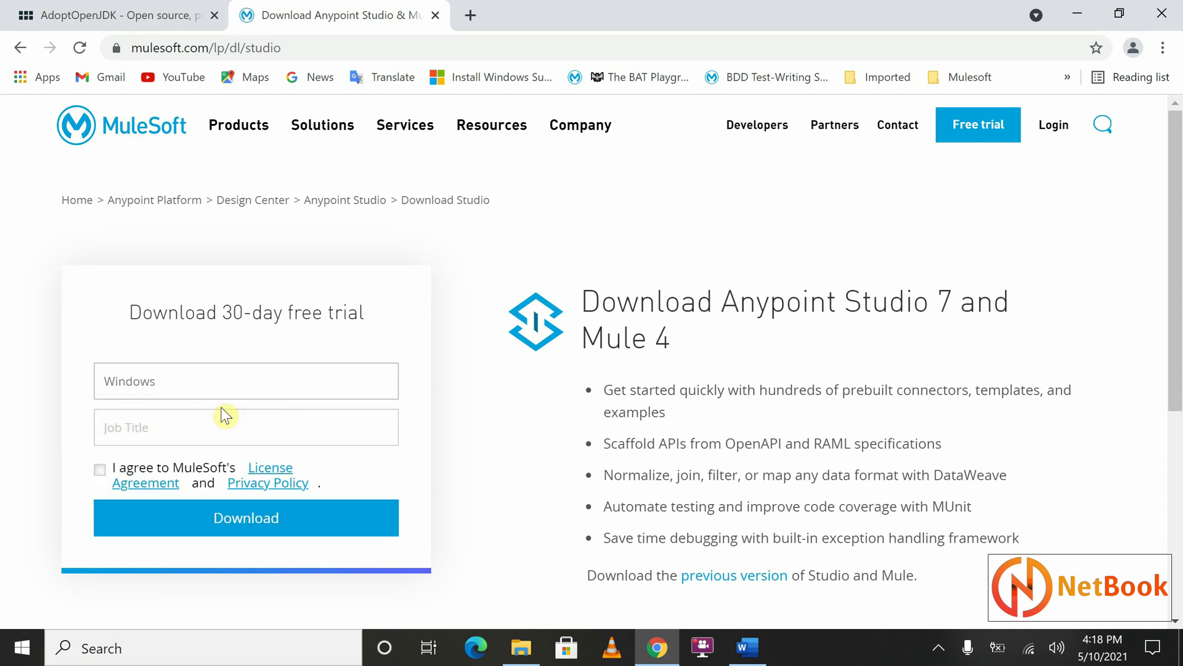
pyautogui.click(186, 395)
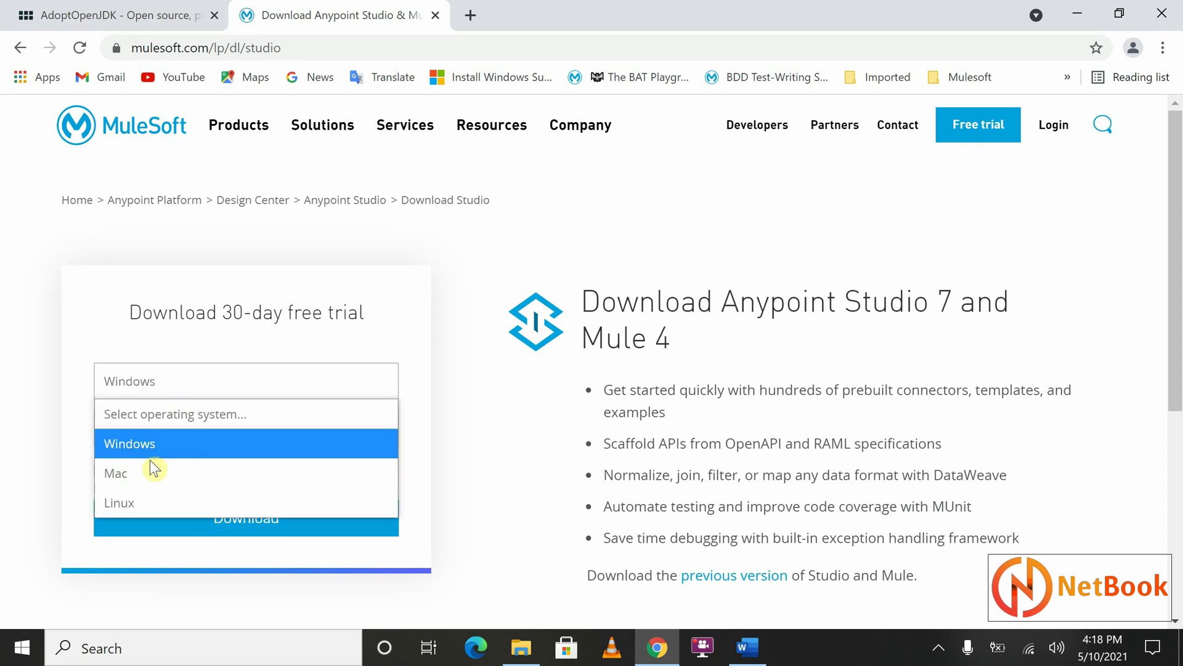
pyautogui.click(137, 444)
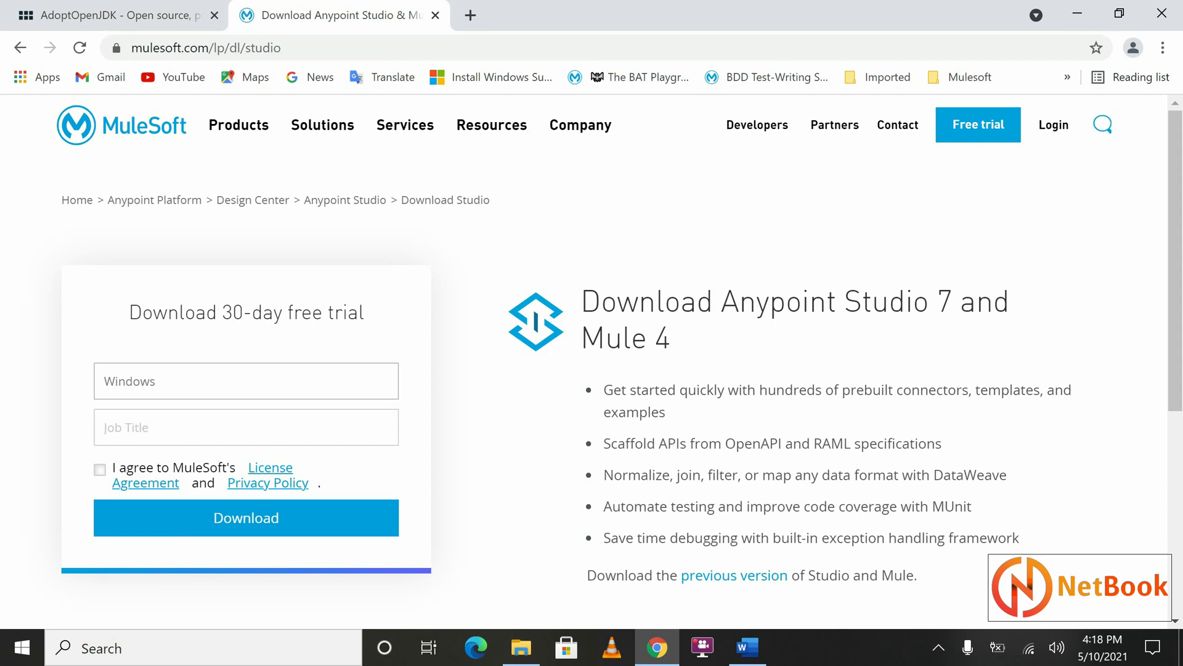
pyautogui.write('SESE')
pyautogui.press('BackSpace')
pyautogui.press('BackSpace')
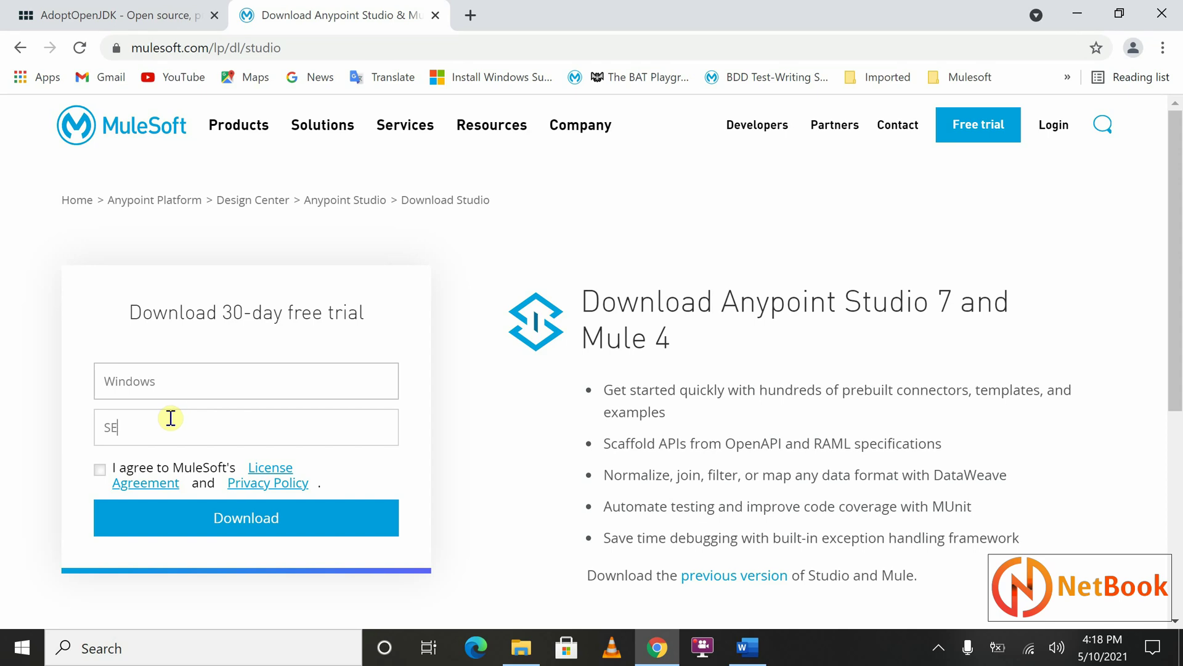
pyautogui.click(100, 470)
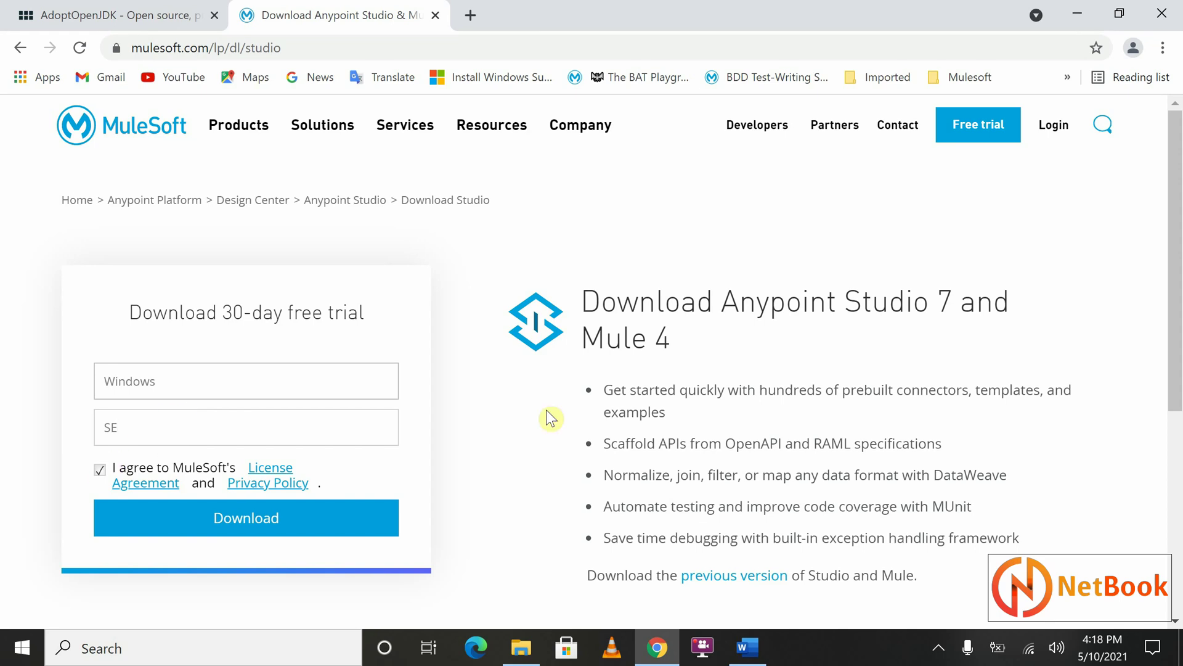
# - Highlight the Anypoint Studio 7 and Mule 4 heading, and start the download
pyautogui.moveTo(1178, 222); pyautogui.dragTo(1179, 274)
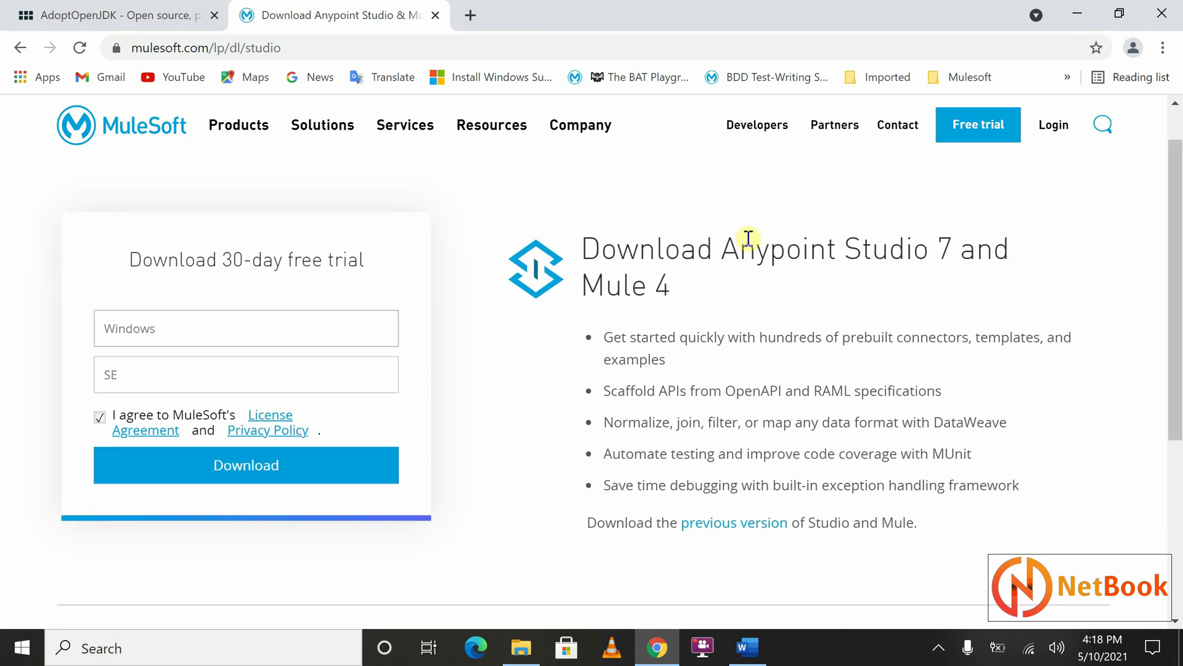
pyautogui.moveTo(723, 249); pyautogui.dragTo(954, 248)
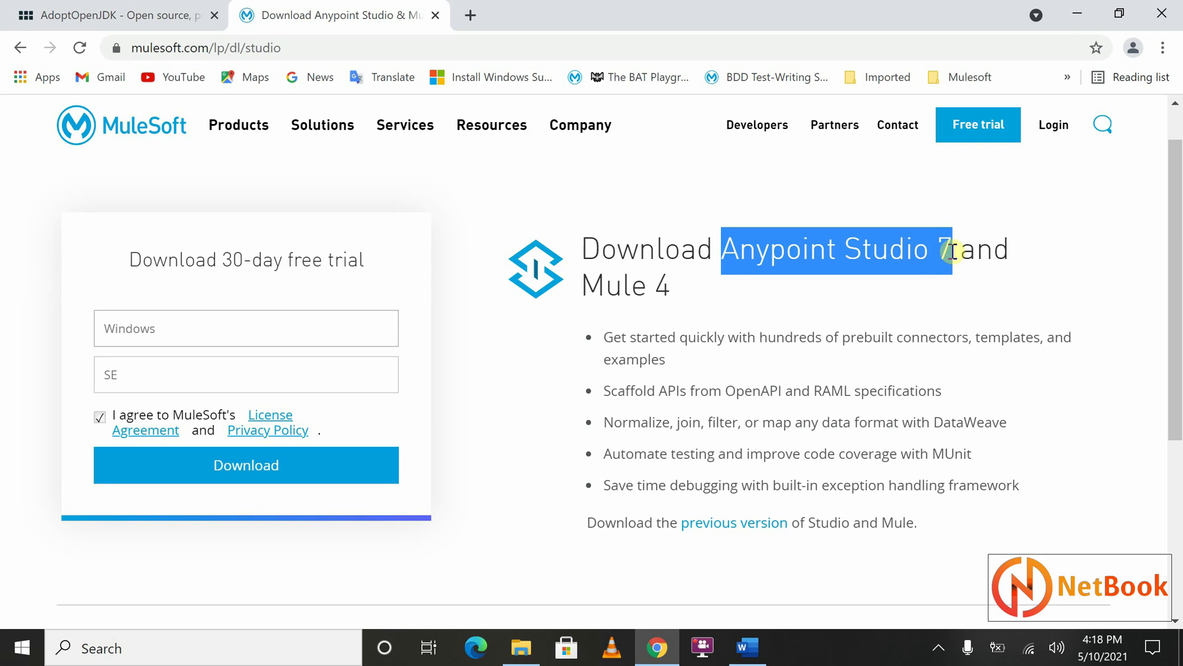
pyautogui.click(656, 292)
pyautogui.tripleClick(655, 292)
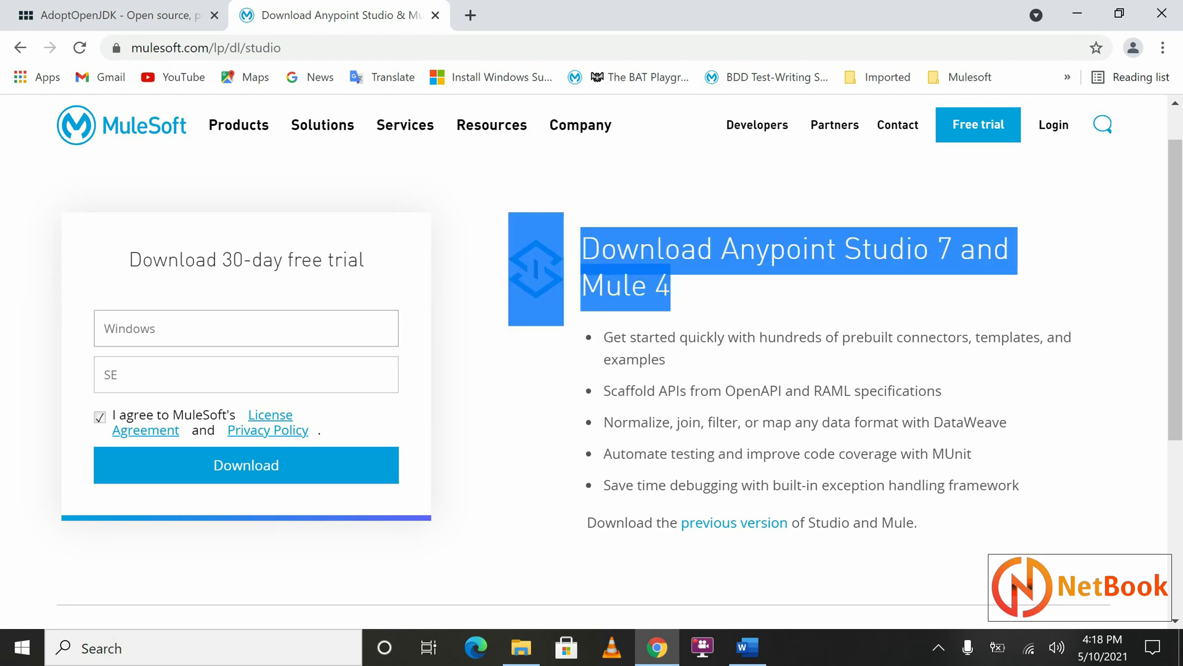
pyautogui.click(656, 293)
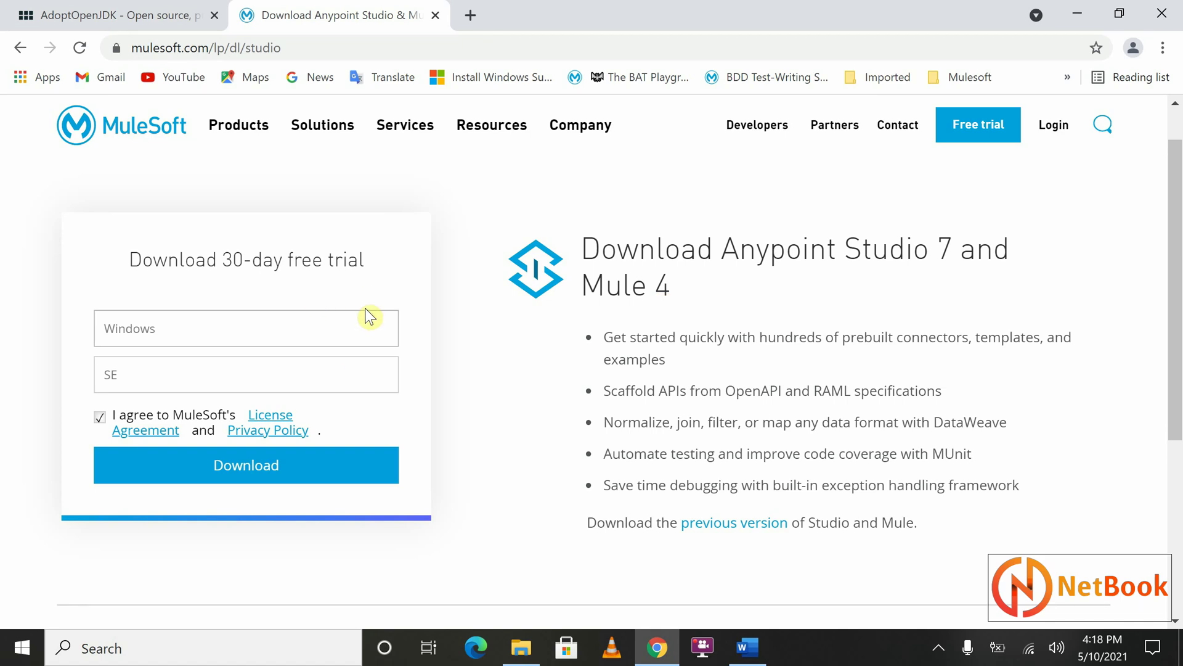
pyautogui.click(286, 479)
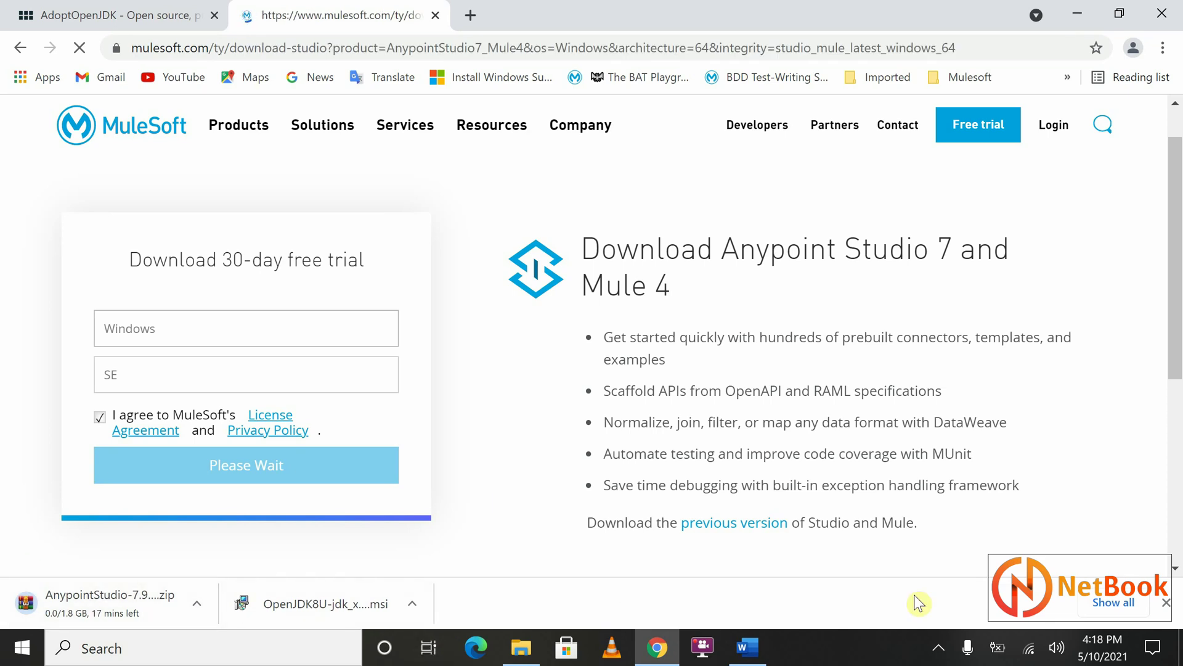
# - Show the full list of downloads, pause the Anypoint Studio download and highlight the version part of its file name
pyautogui.click(1114, 602)
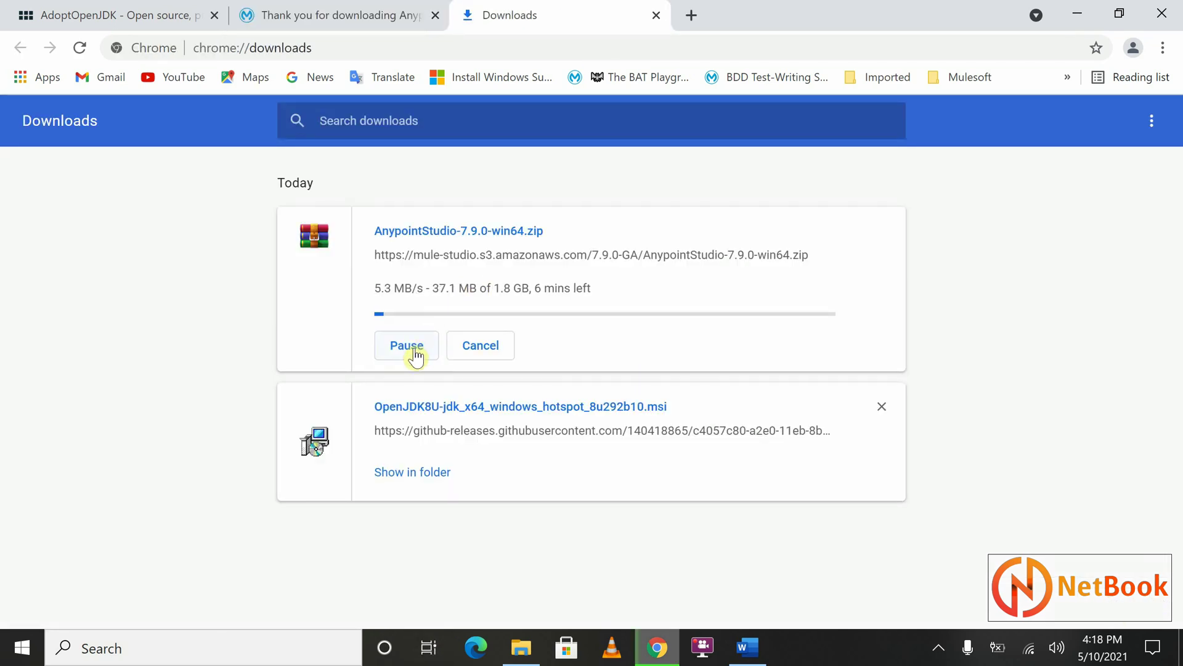
pyautogui.click(416, 355)
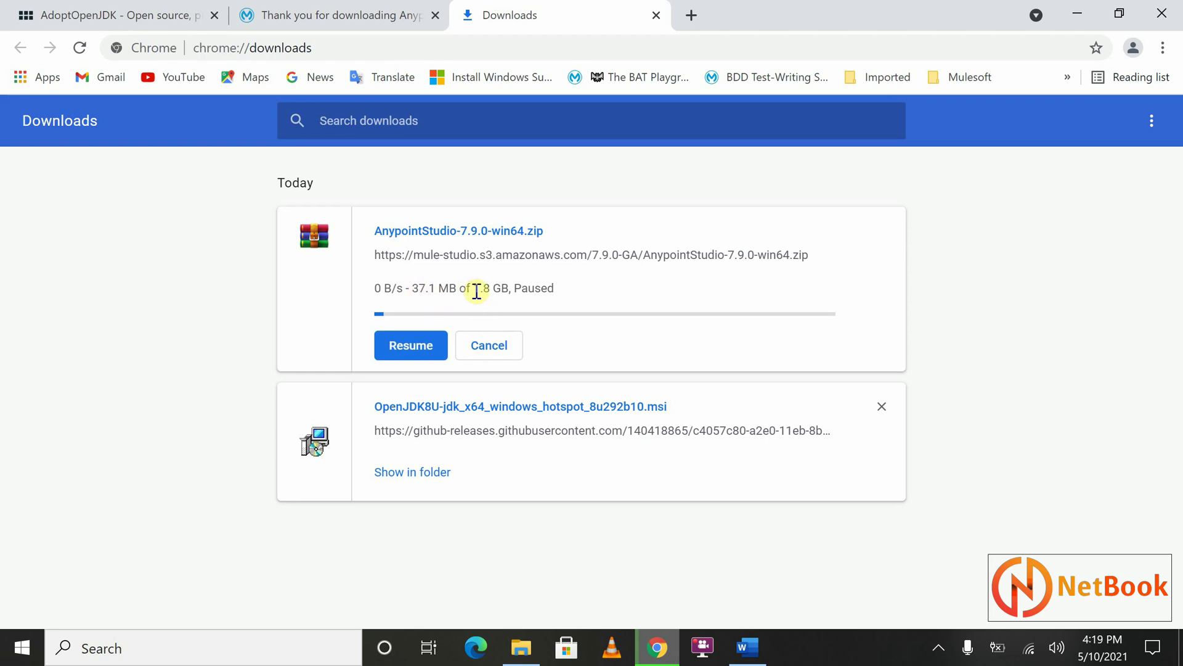
pyautogui.moveTo(476, 291); pyautogui.dragTo(512, 290)
pyautogui.moveTo(464, 233); pyautogui.dragTo(557, 238)
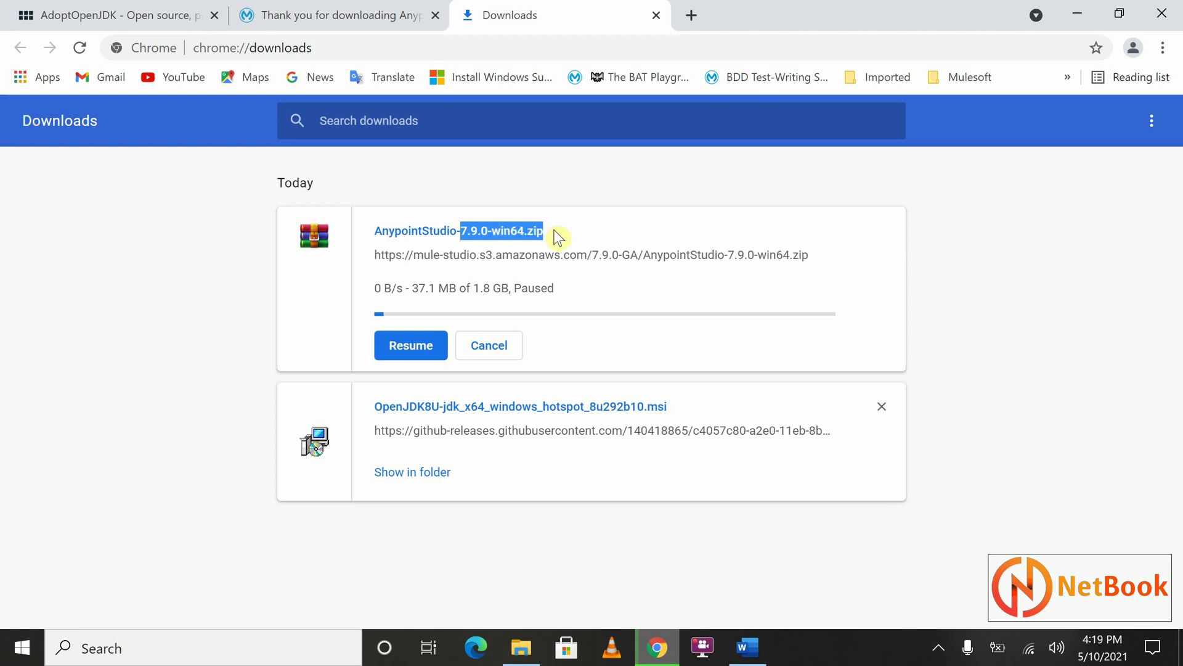
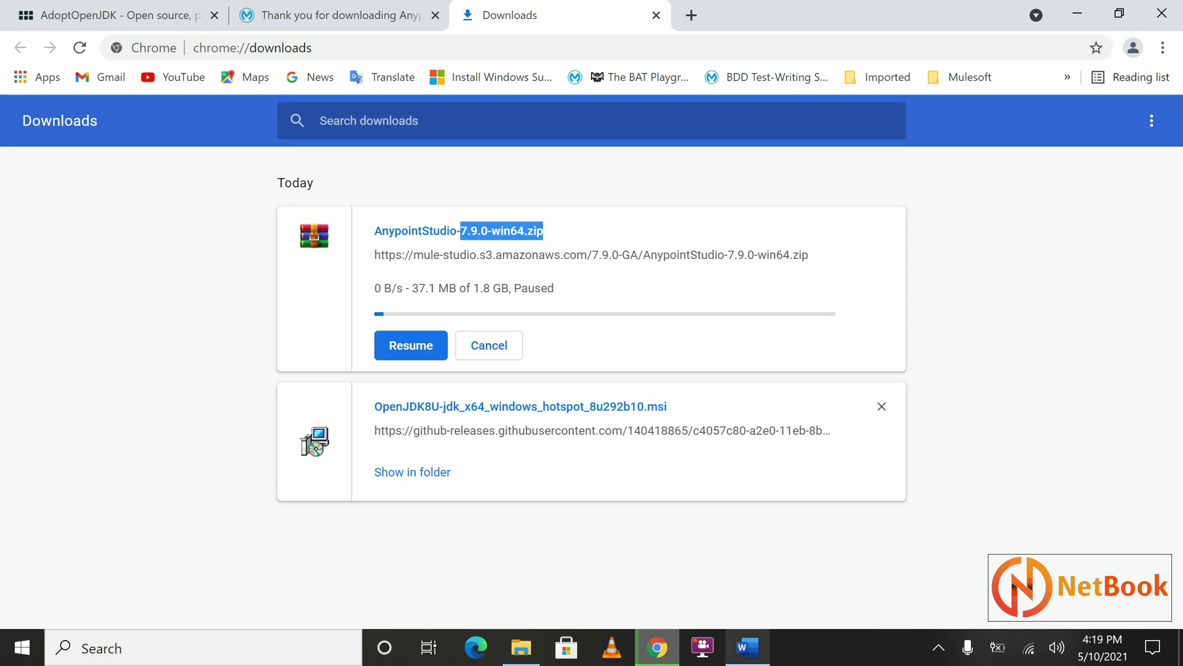
# - Switch to Word to check the prerequisites list, and return to the downloads list in Chrome
pyautogui.click(748, 648)
pyautogui.click(456, 277)
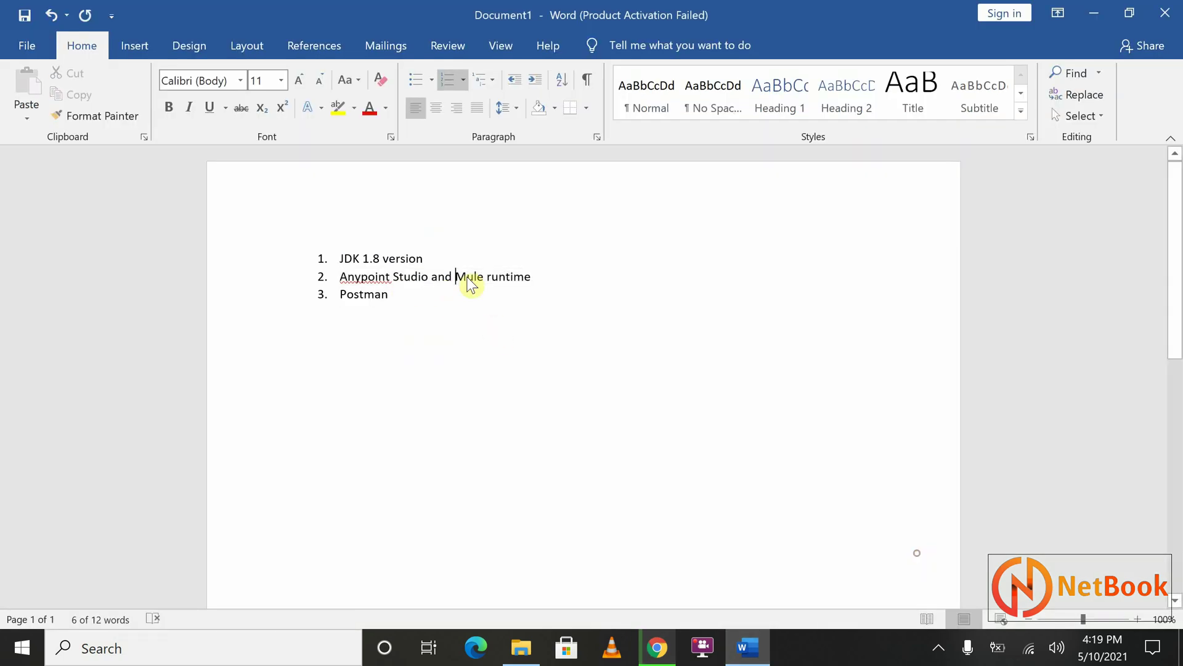
pyautogui.click(748, 648)
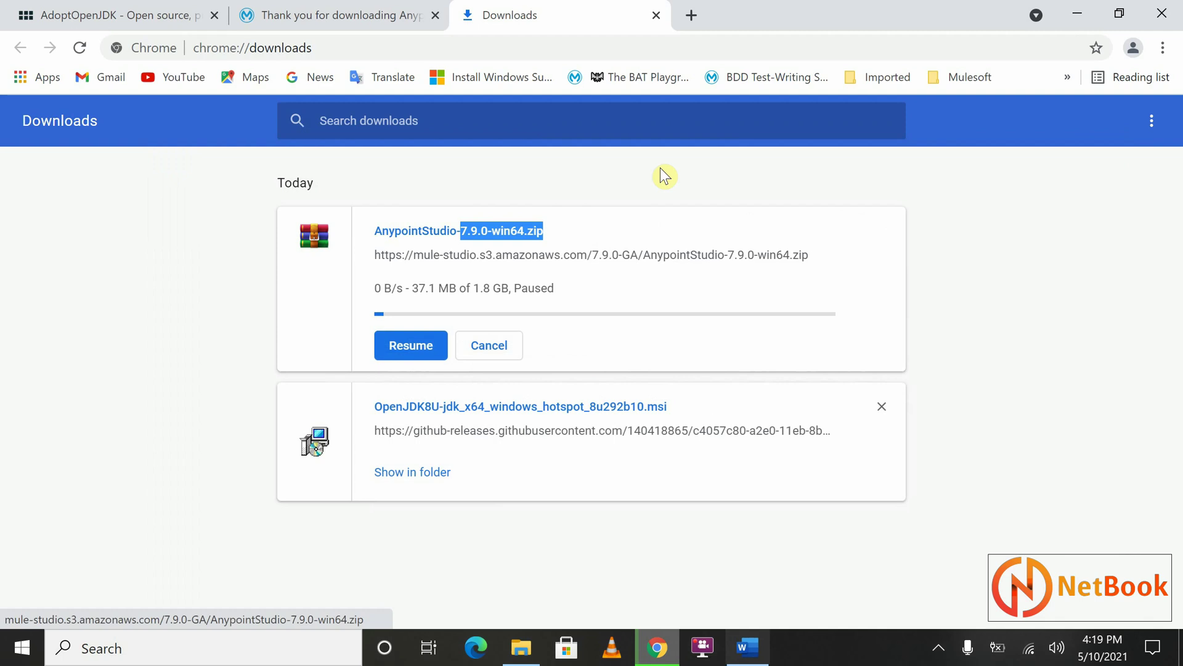
# - Search Google for postman in a new tab and open the Download Postman page
pyautogui.click(691, 15)
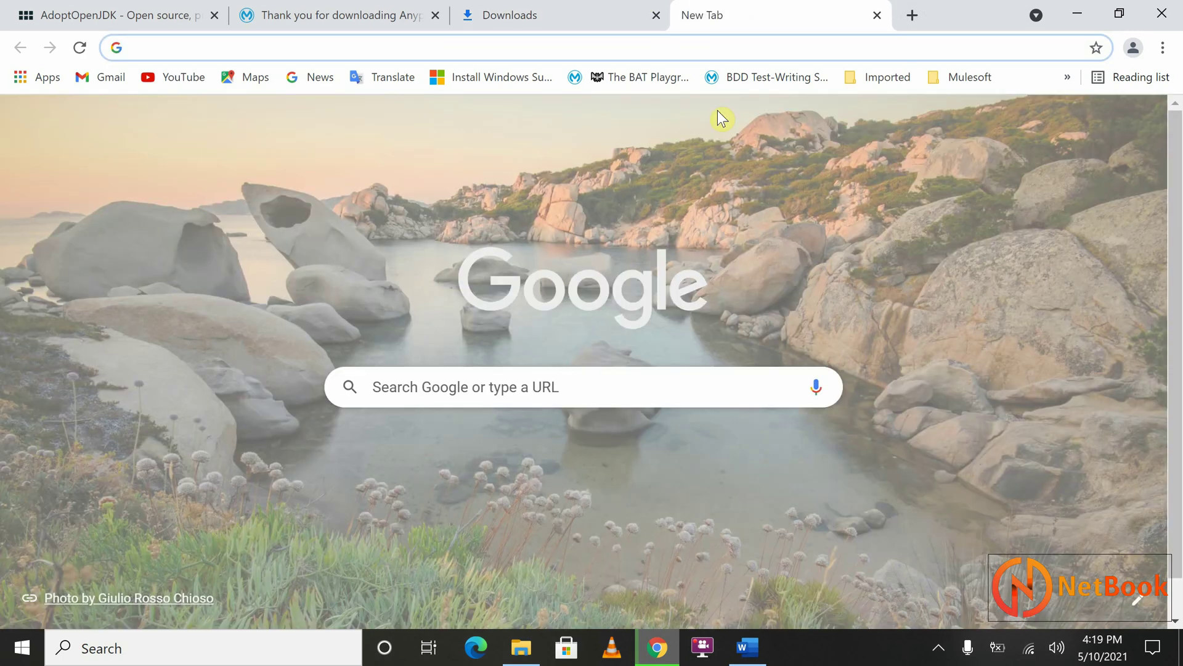
pyautogui.write('po')
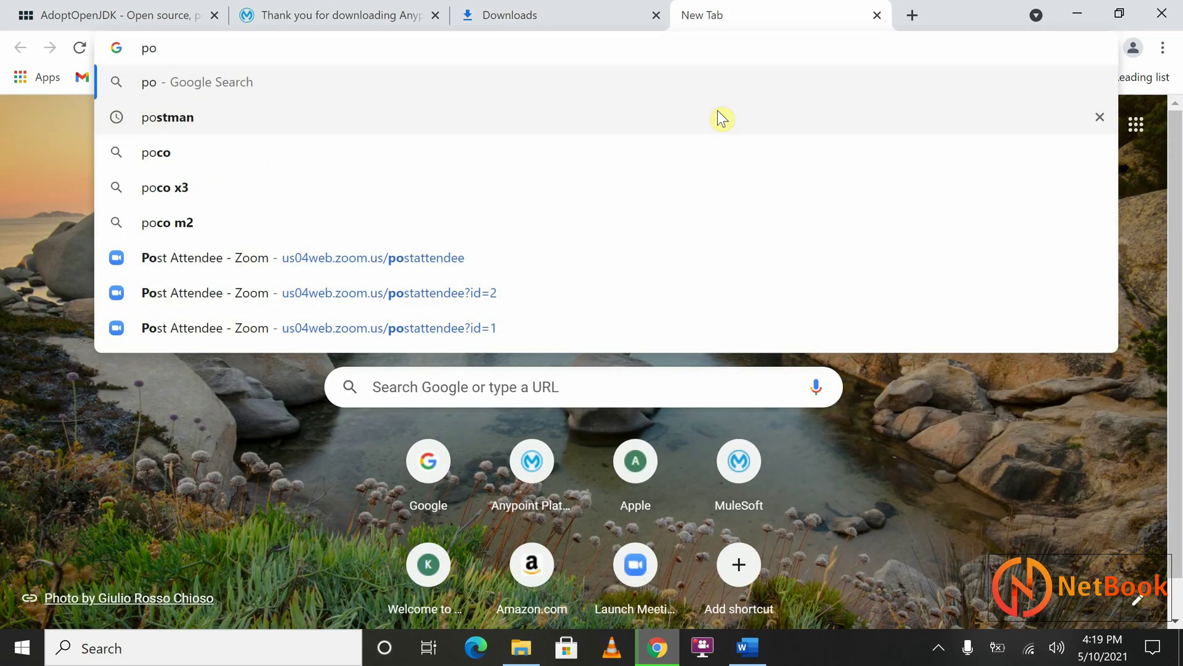
pyautogui.press('Down')
pyautogui.press('Return')
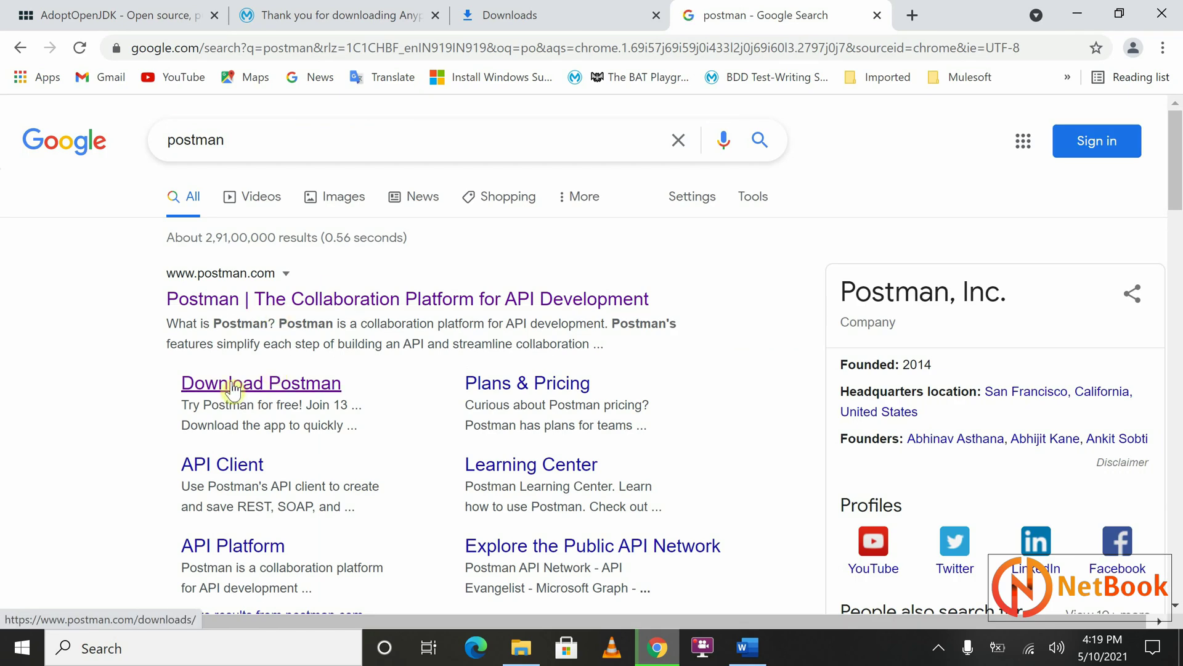
pyautogui.click(261, 383)
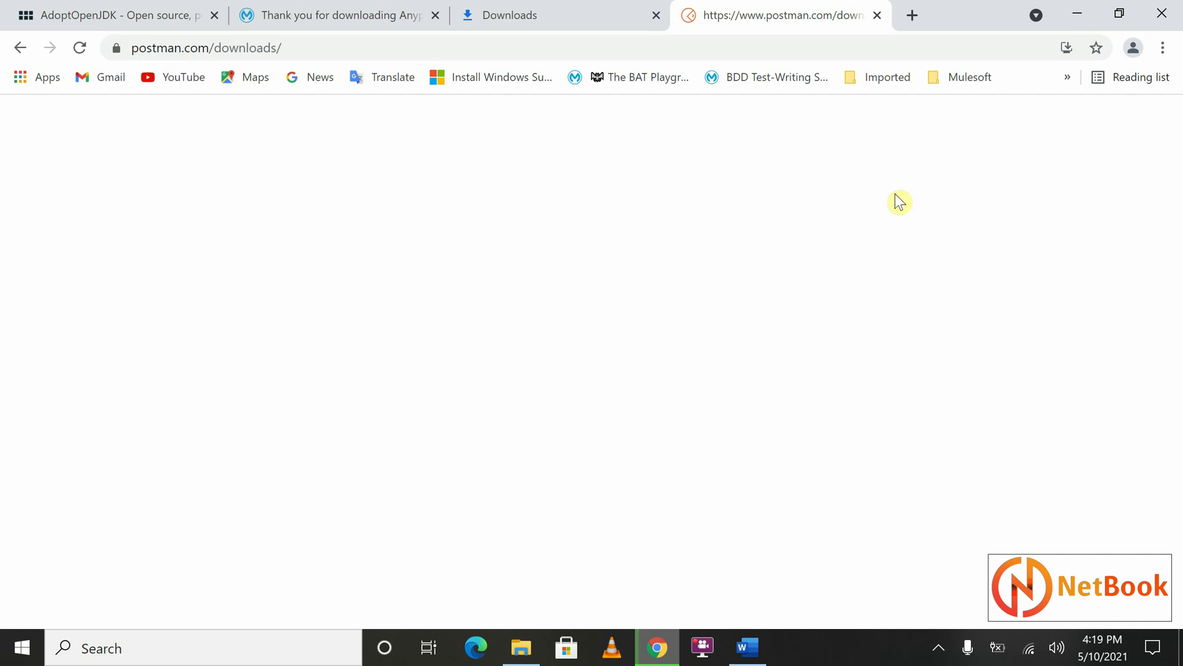
pyautogui.click(1067, 48)
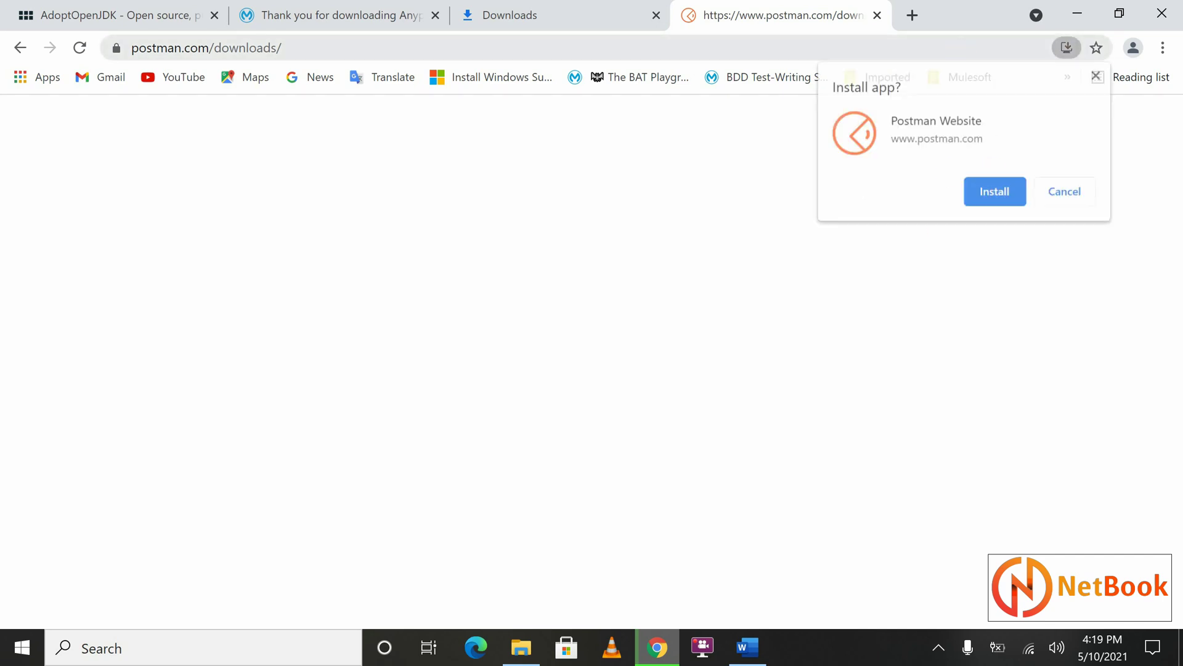
pyautogui.click(962, 50)
pyautogui.click(1065, 49)
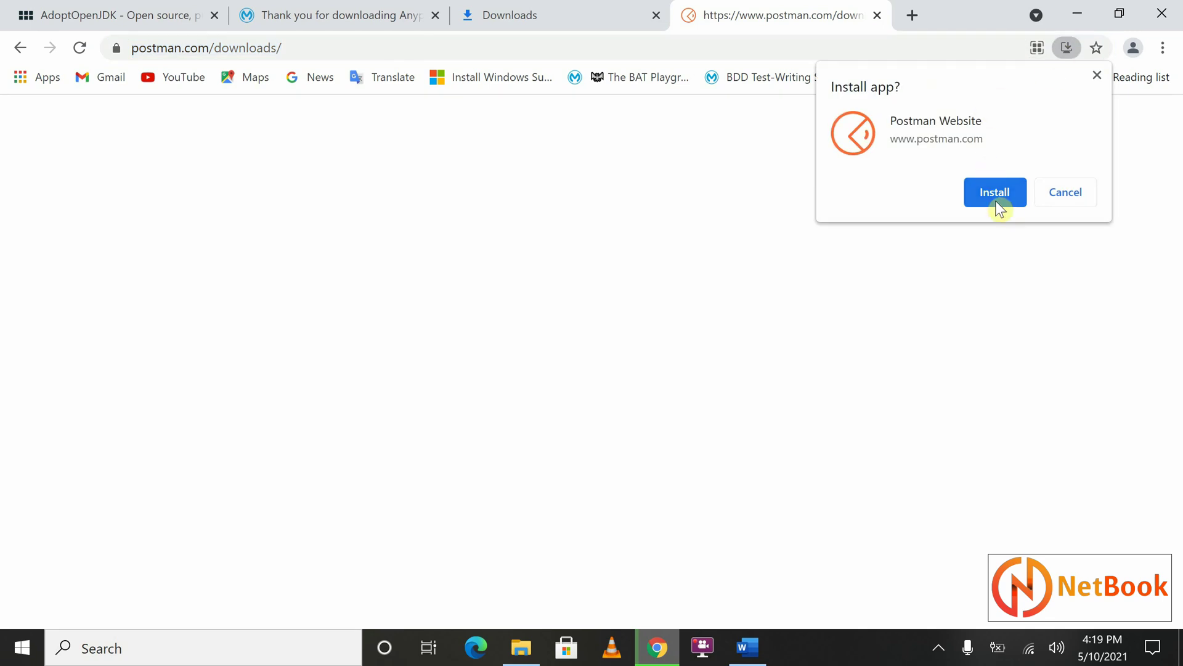
# - Copy the Postman downloads page address and open it in Microsoft Edge
pyautogui.click(648, 41)
pyautogui.hotkey('ctrl', 'a')
pyautogui.hotkey('ctrl', 'c')
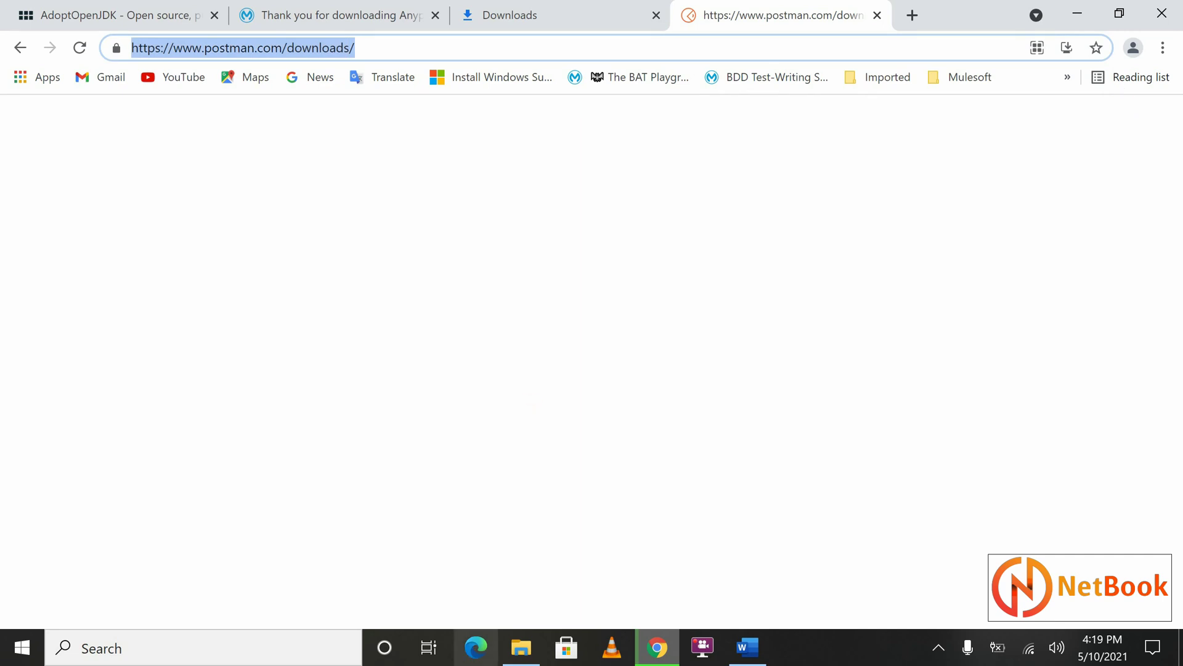
pyautogui.click(477, 654)
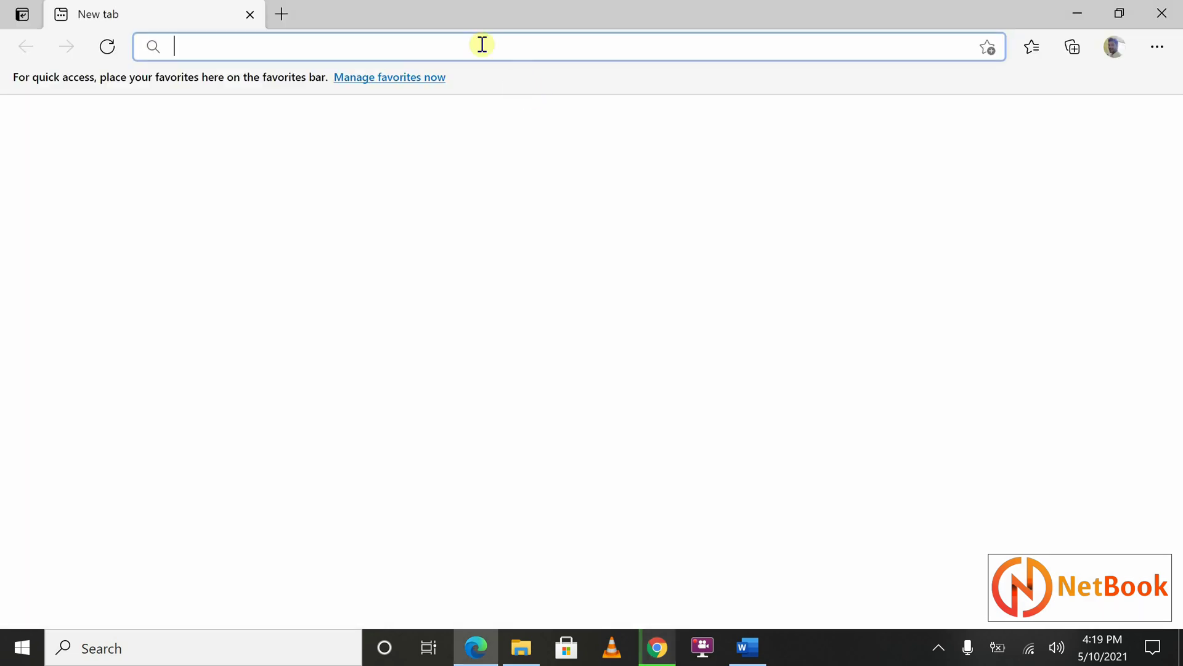
pyautogui.hotkey('ctrl', 'v')
pyautogui.press('Return')
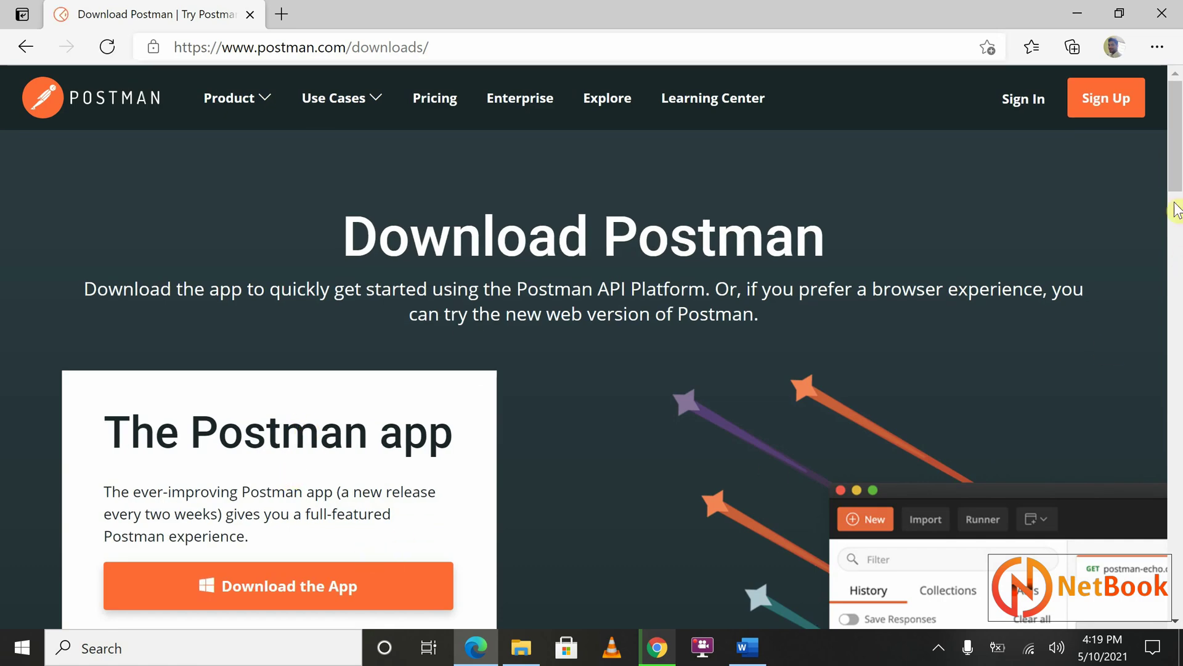
# - Download the Postman app for Windows from the Download Postman page
pyautogui.scroll(-3, 1178, 217)
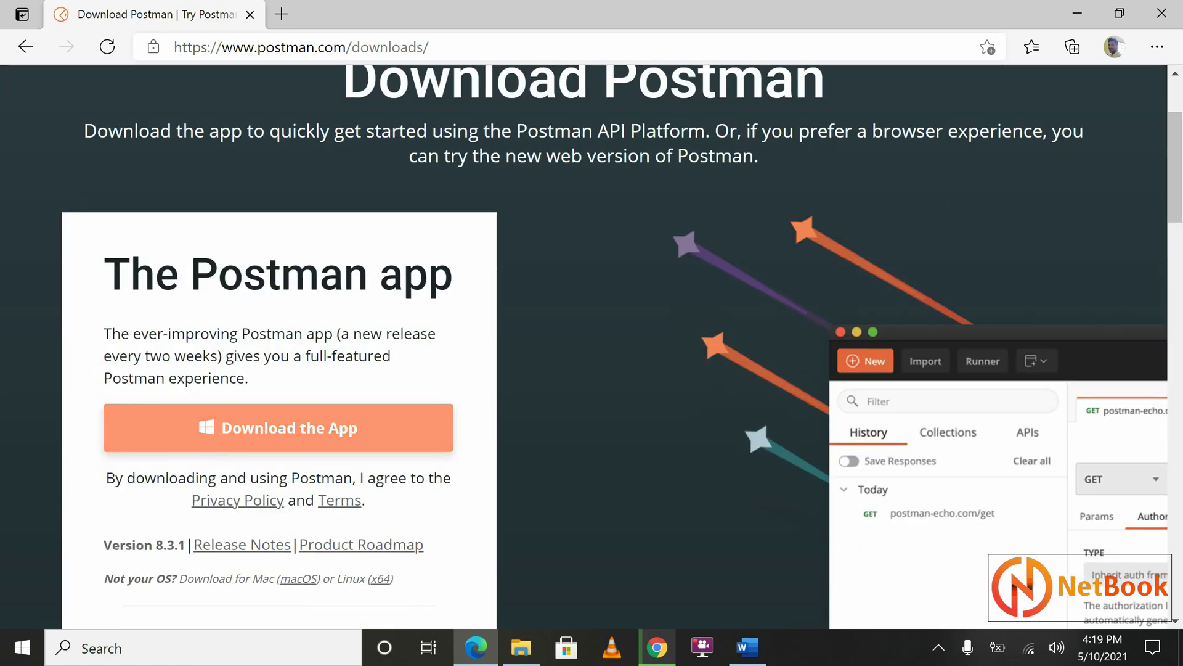
pyautogui.click(211, 426)
pyautogui.click(227, 505)
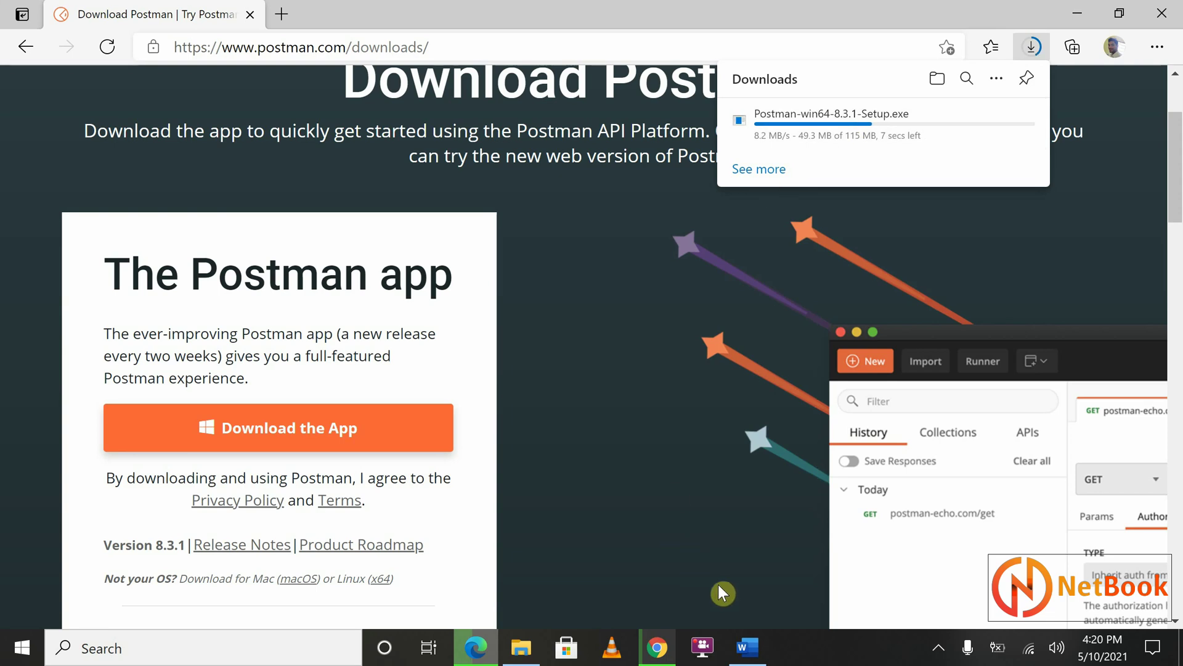
# - Switch to Word and highlight all three items of the prerequisites list, then clear the selection
pyautogui.click(747, 647)
pyautogui.click(395, 296)
pyautogui.keyDown('shift'); pyautogui.click(312, 260); pyautogui.keyUp('shift')
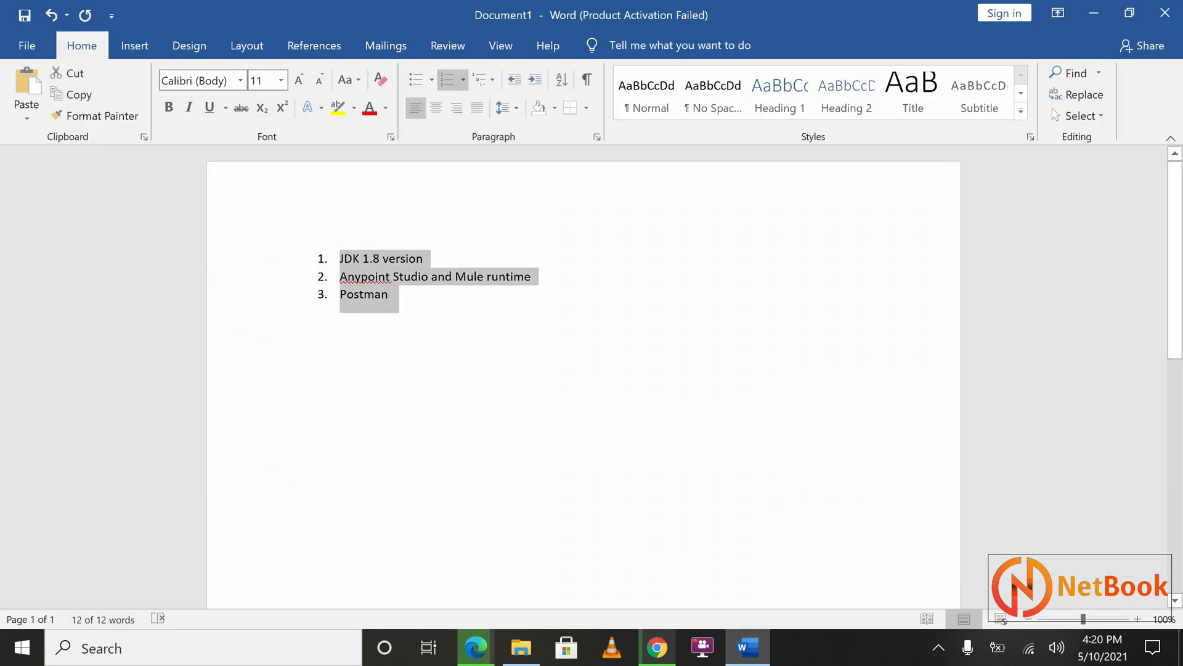
pyautogui.click(378, 339)
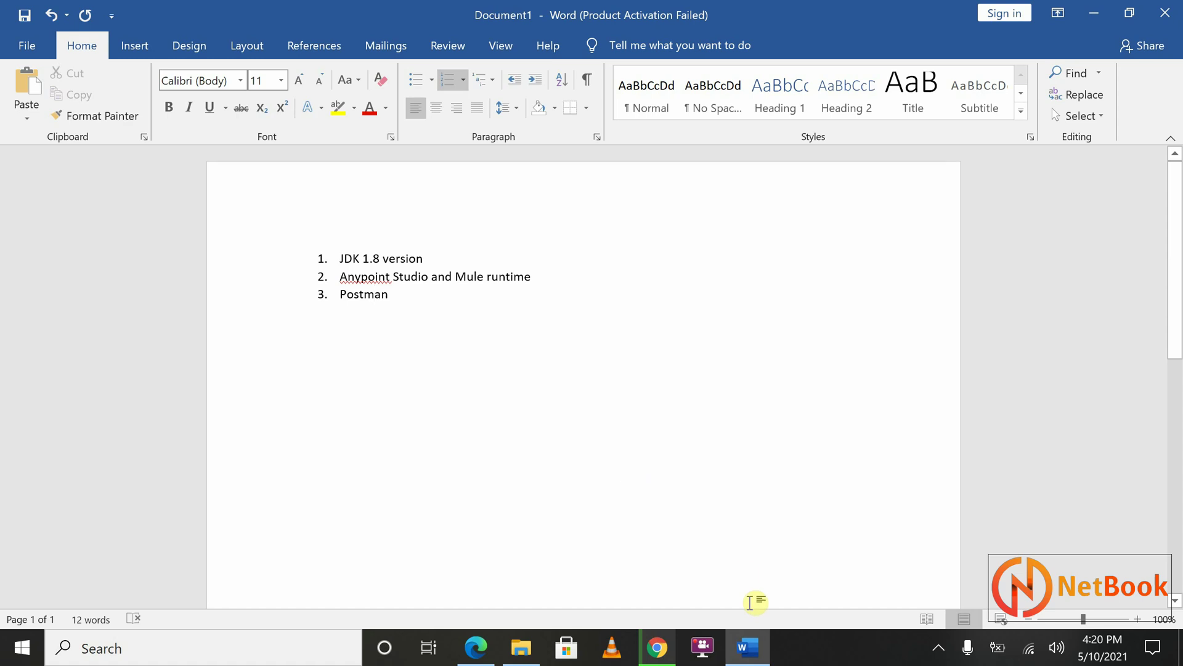
# - Check for a Java installation by running java -version in Command Prompt, highlight the response, and minimize the window
pyautogui.tripleClick(377, 259)
pyautogui.click(258, 654)
pyautogui.write('cmd')
pyautogui.press('Return')
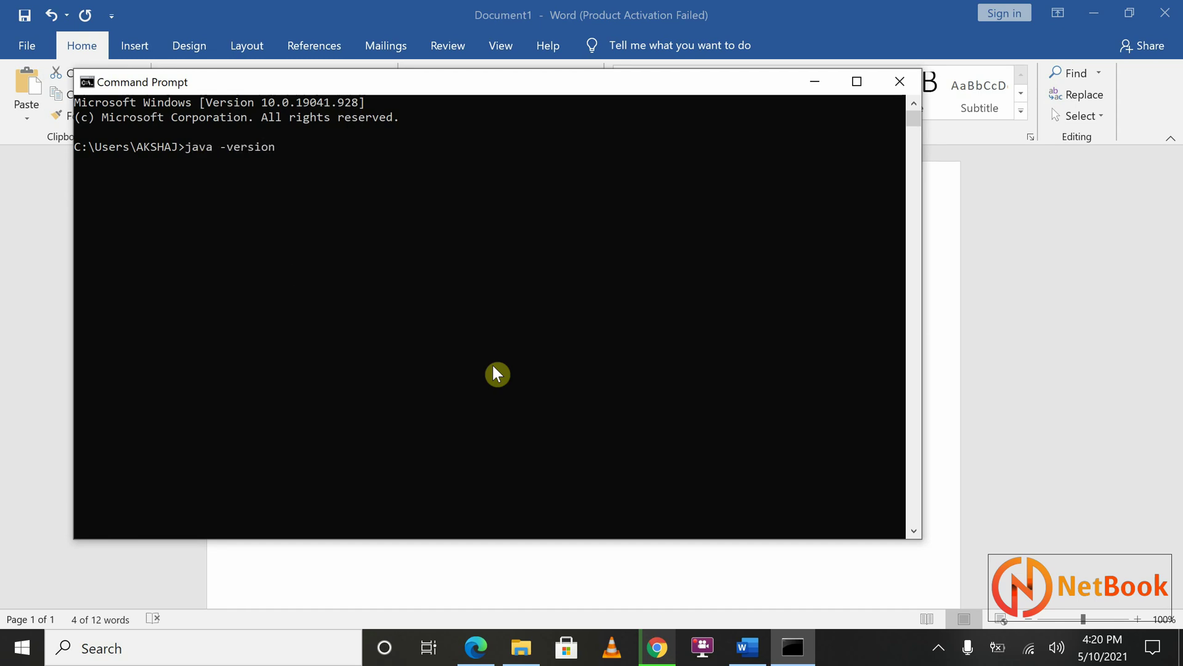
pyautogui.press('Return')
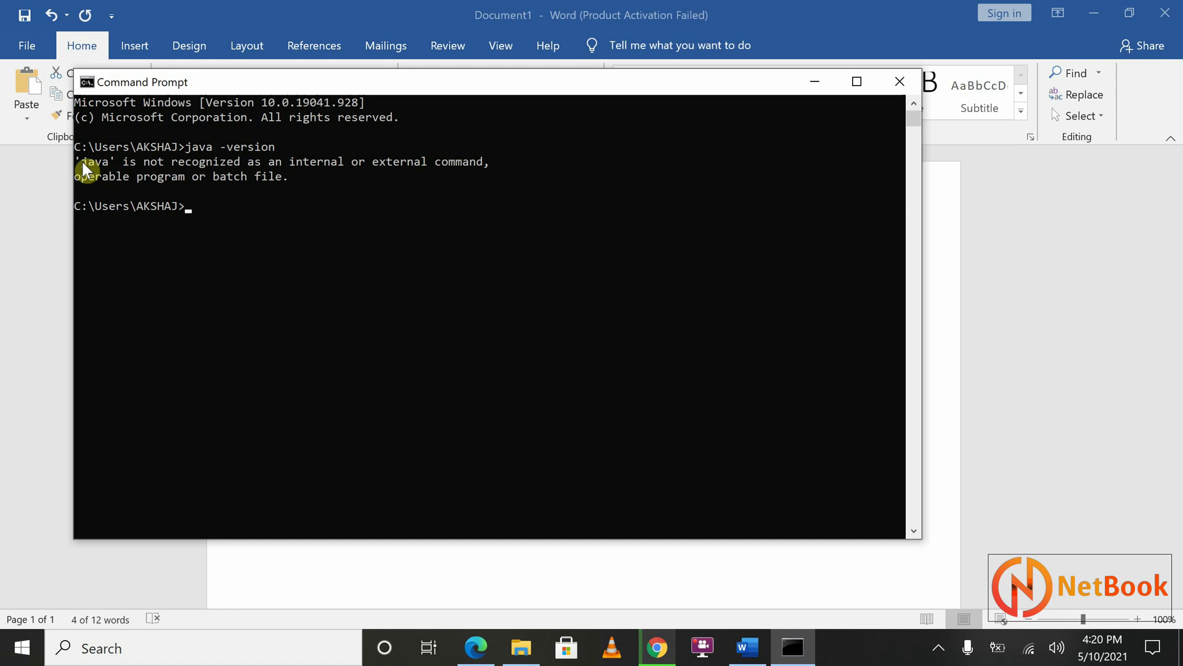
pyautogui.moveTo(79, 162); pyautogui.dragTo(487, 166)
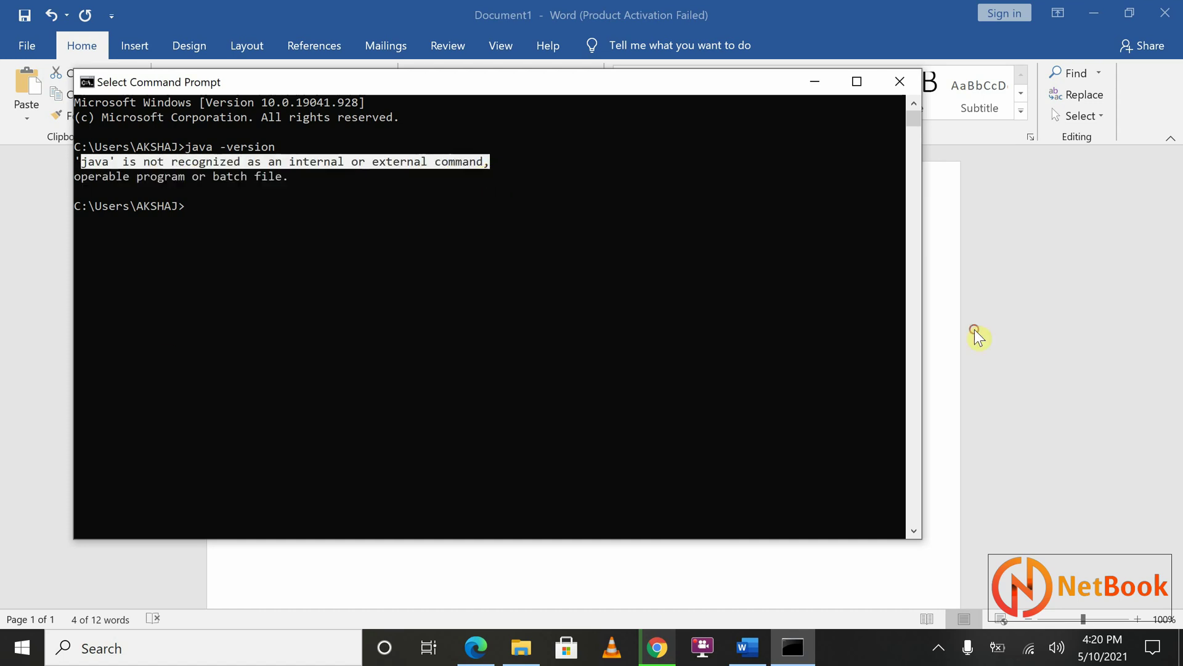
pyautogui.click(812, 83)
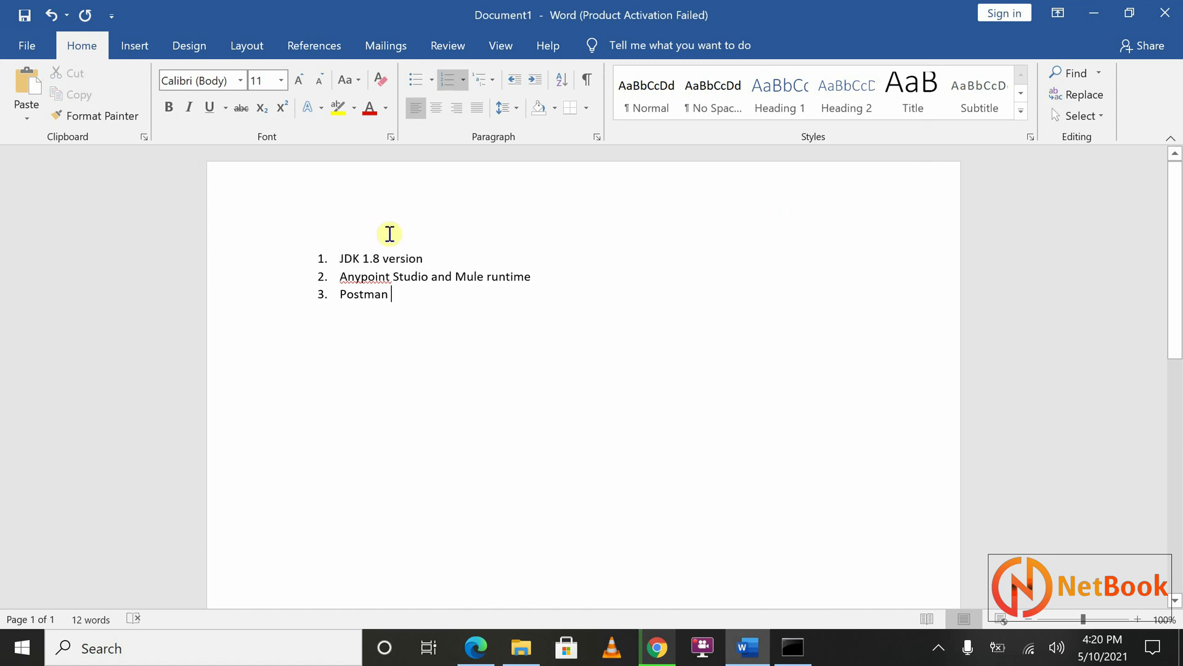
# - Highlight the JDK 1.8 version item in the Word list, then launch the OpenJDK8U installer from the Softwares folder in File Explorer
pyautogui.click(305, 258)
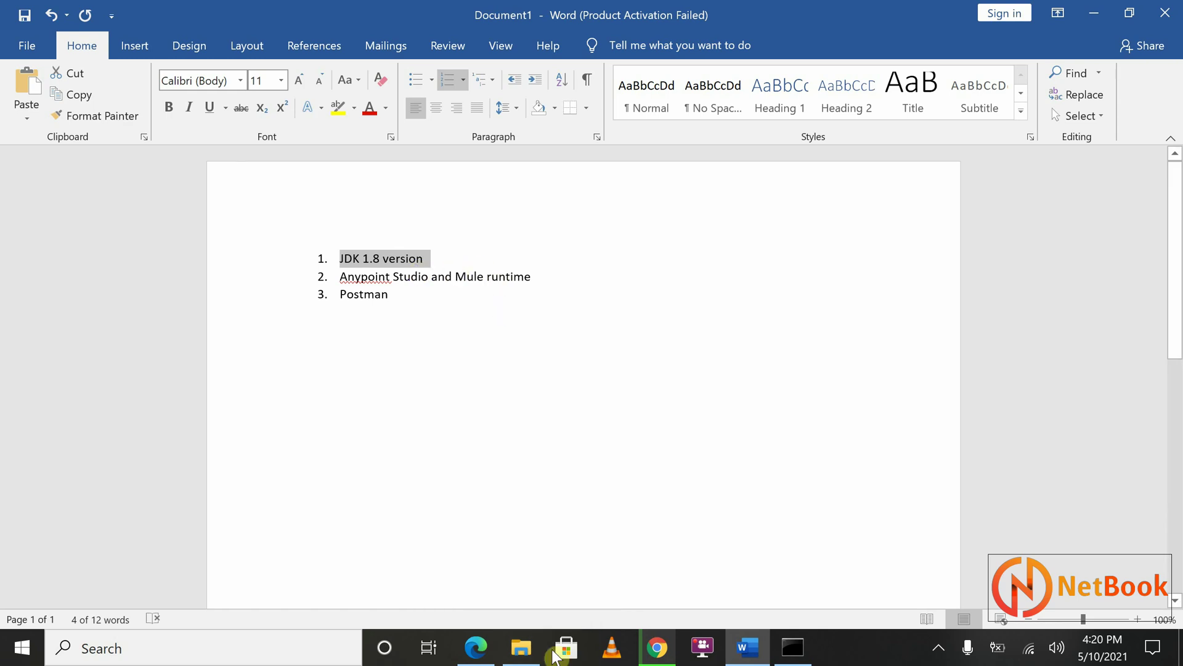
pyautogui.click(521, 648)
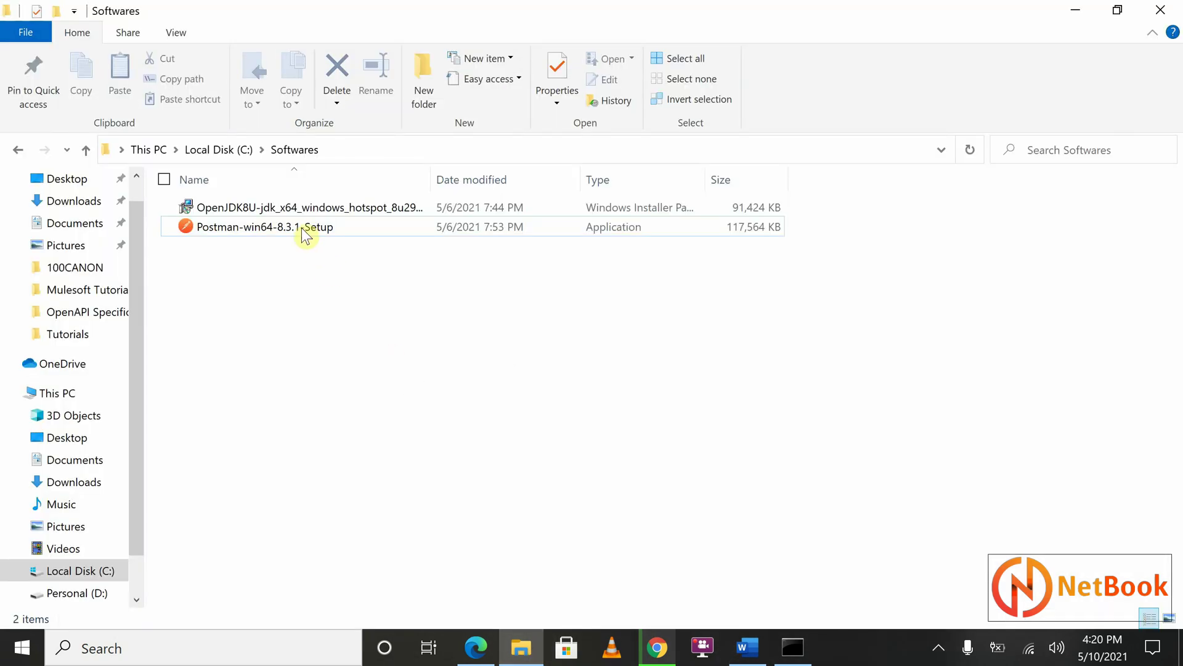
pyautogui.click(228, 209)
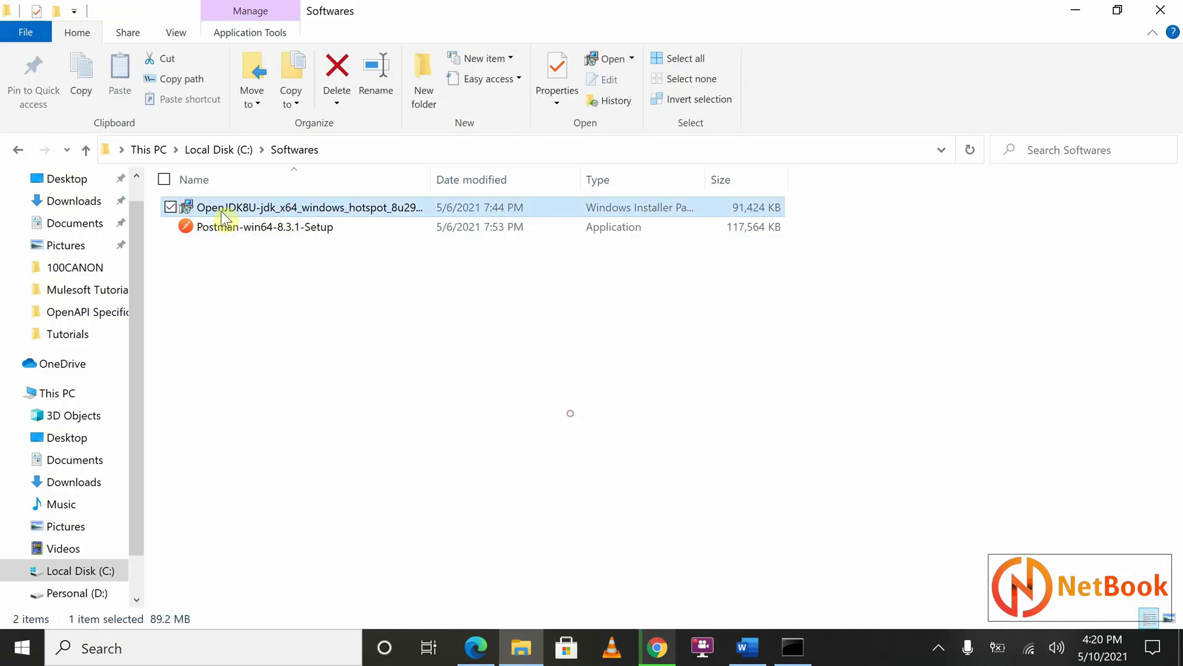
pyautogui.doubleClick(271, 210)
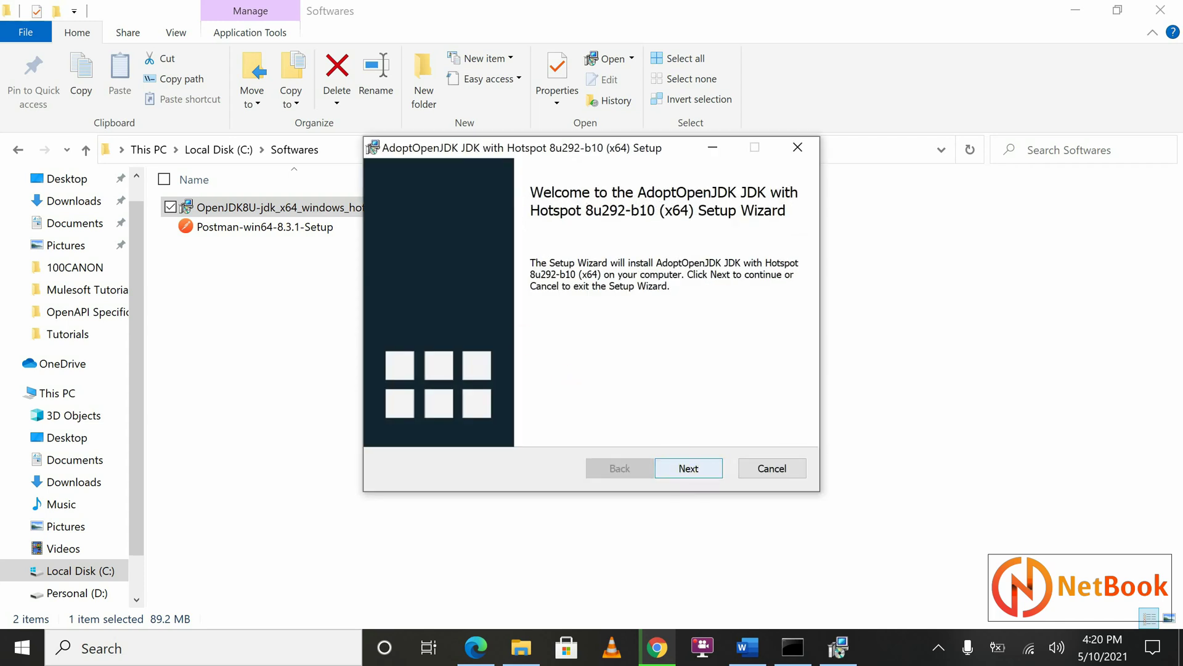
# - Accept the license agreement in the AdoptOpenJDK setup wizard and enable the Set JAVA_HOME variable feature for installation
pyautogui.click(688, 469)
pyautogui.click(541, 427)
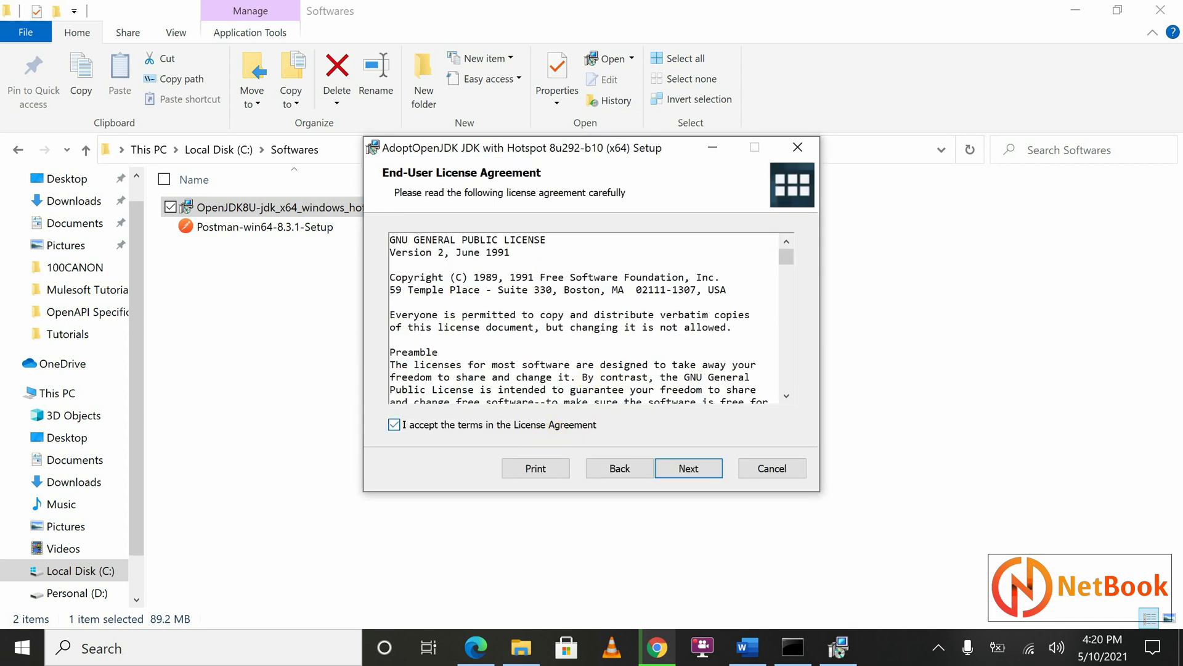
pyautogui.click(687, 469)
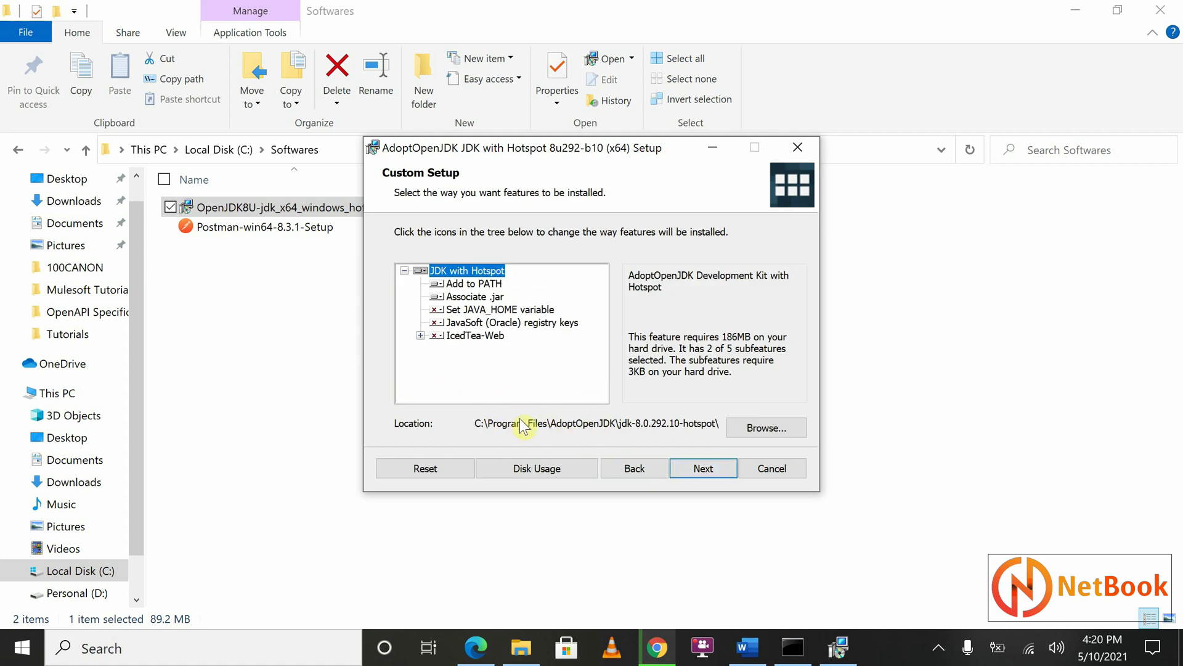
pyautogui.click(439, 310)
pyautogui.click(537, 343)
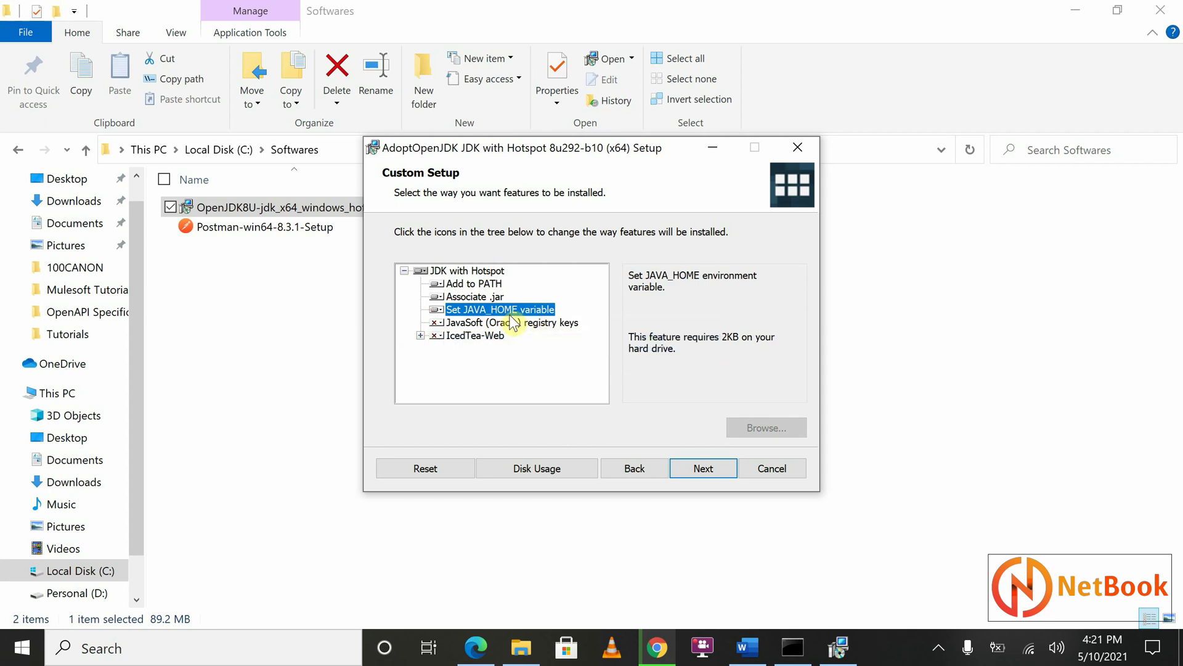
# - Install AdoptOpenJDK JDK with Hotspot 8u292-b10 (x64) with the chosen features and finish the setup wizard
pyautogui.click(704, 468)
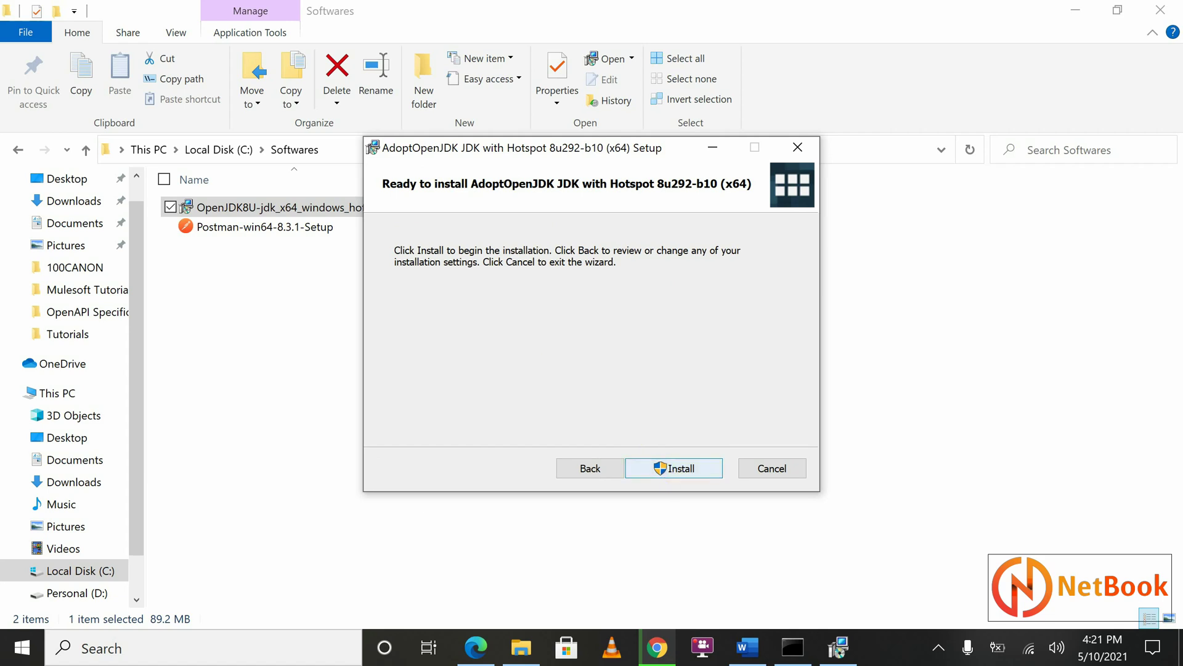
pyautogui.click(675, 468)
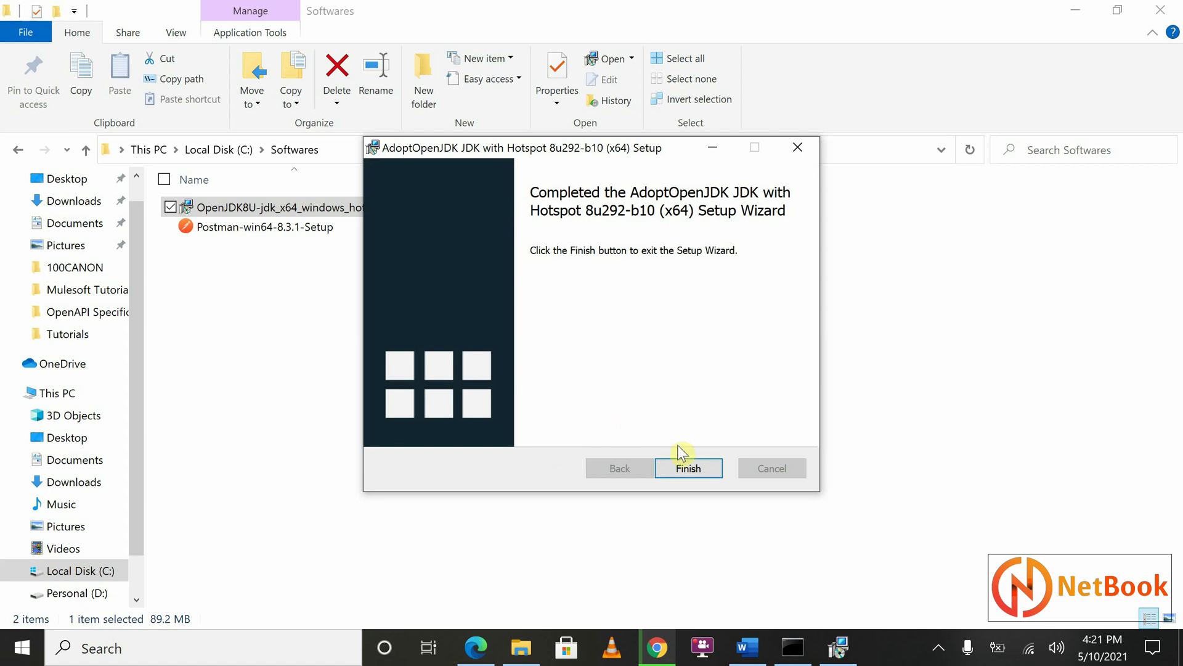
pyautogui.click(688, 466)
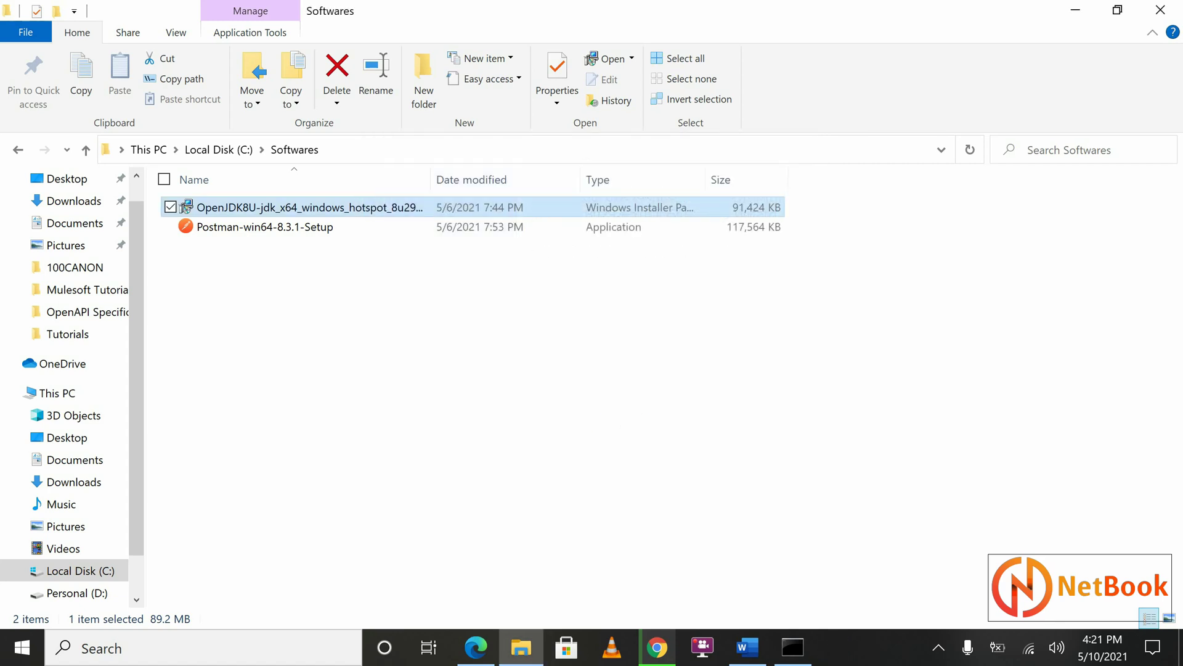
# - Close the old Command Prompt window, open a fresh one, and check the Java installation with java -version
pyautogui.click(794, 646)
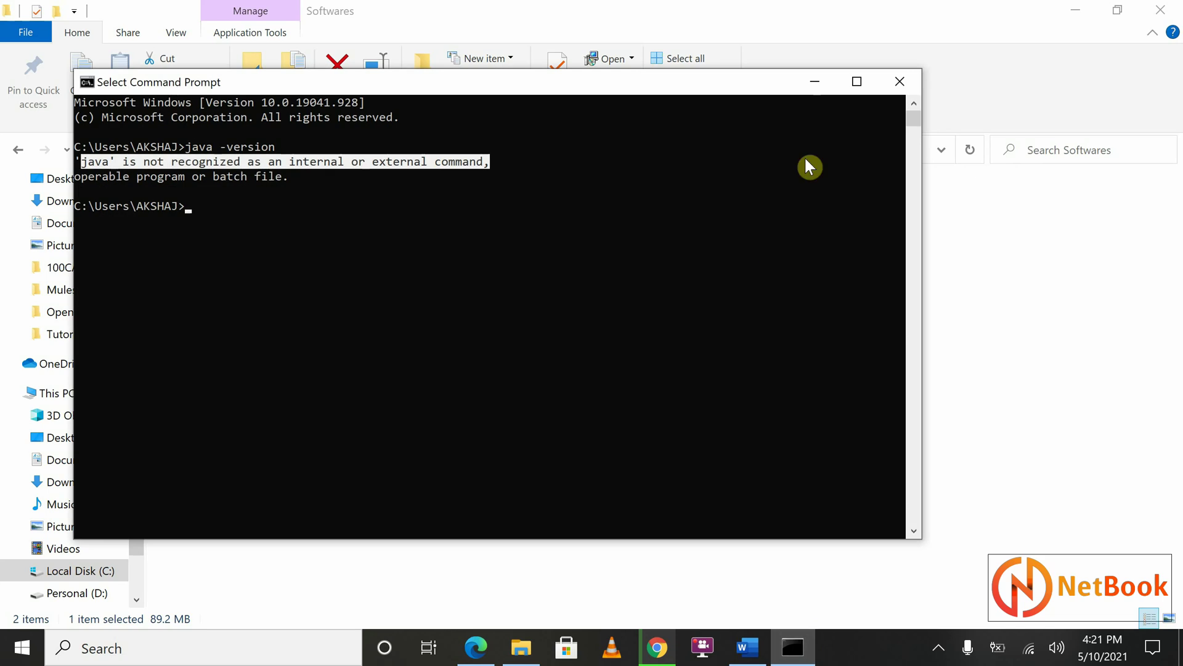
pyautogui.click(897, 82)
pyautogui.click(191, 655)
pyautogui.write('c')
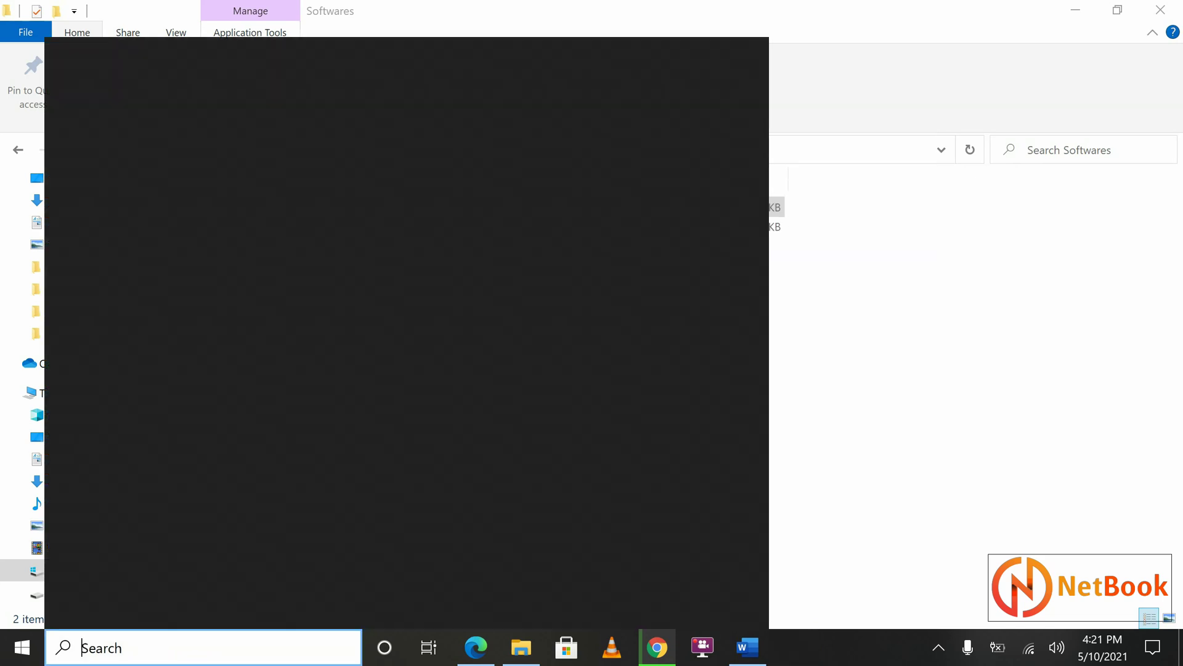
pyautogui.write('md')
pyautogui.press('Return')
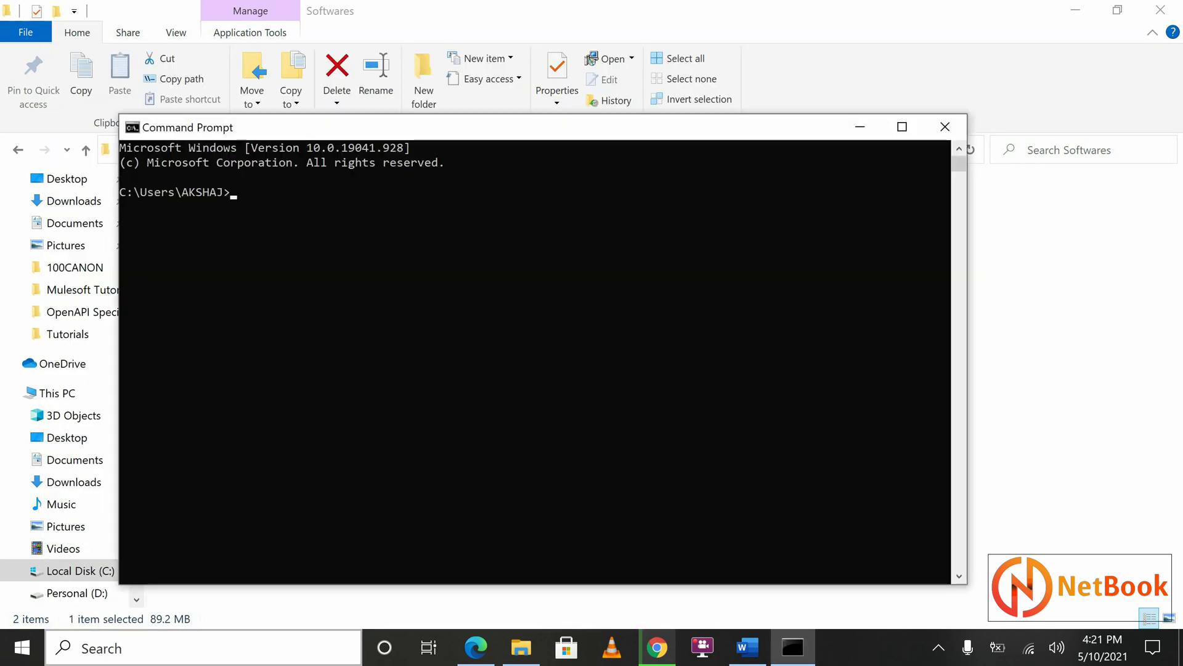
pyautogui.write('java -version')
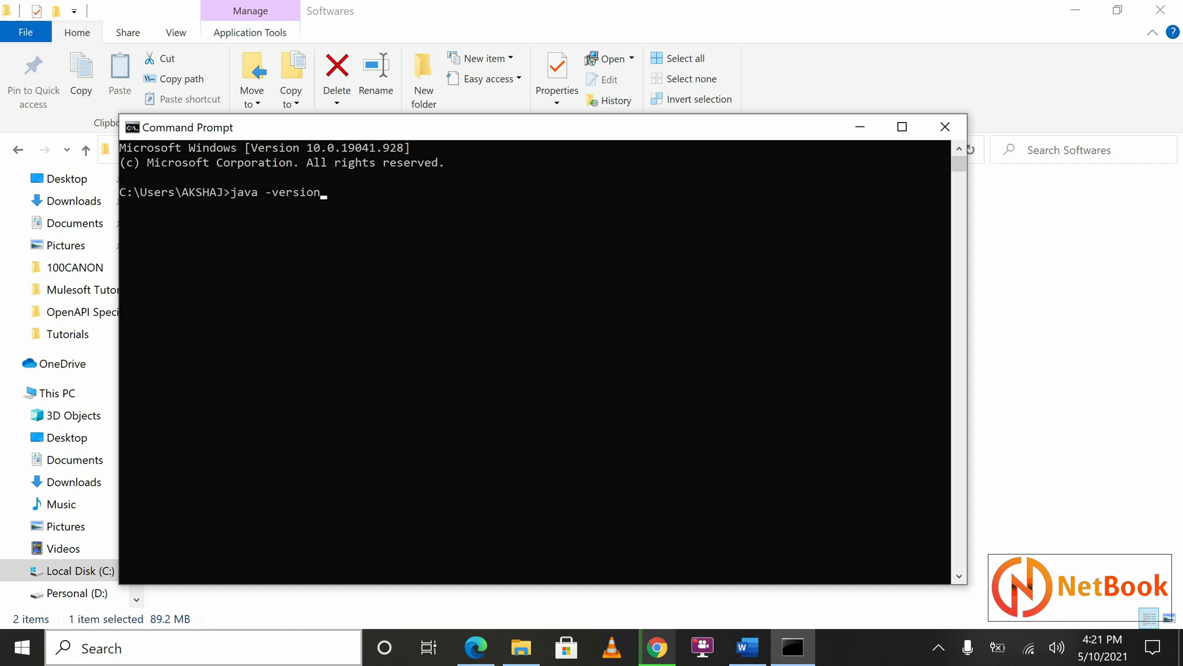
pyautogui.press('Return')
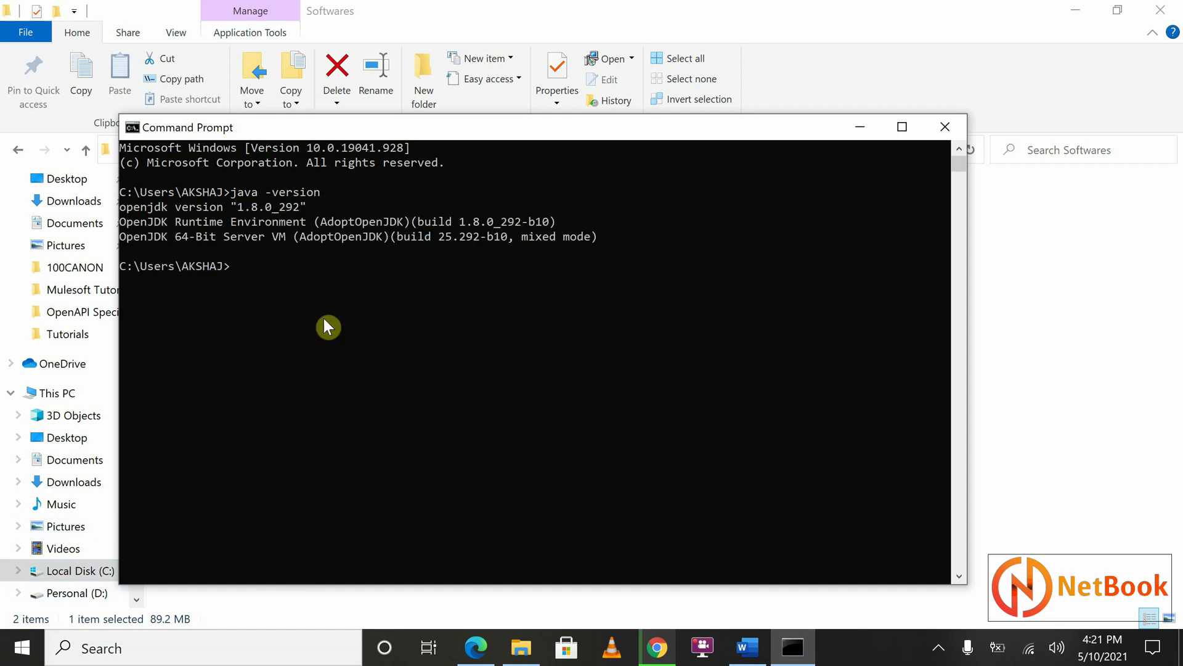
# - Highlight the java -version output and its version number in Command Prompt, then close the window and deselect the installer file
pyautogui.moveTo(603, 239); pyautogui.dragTo(125, 207)
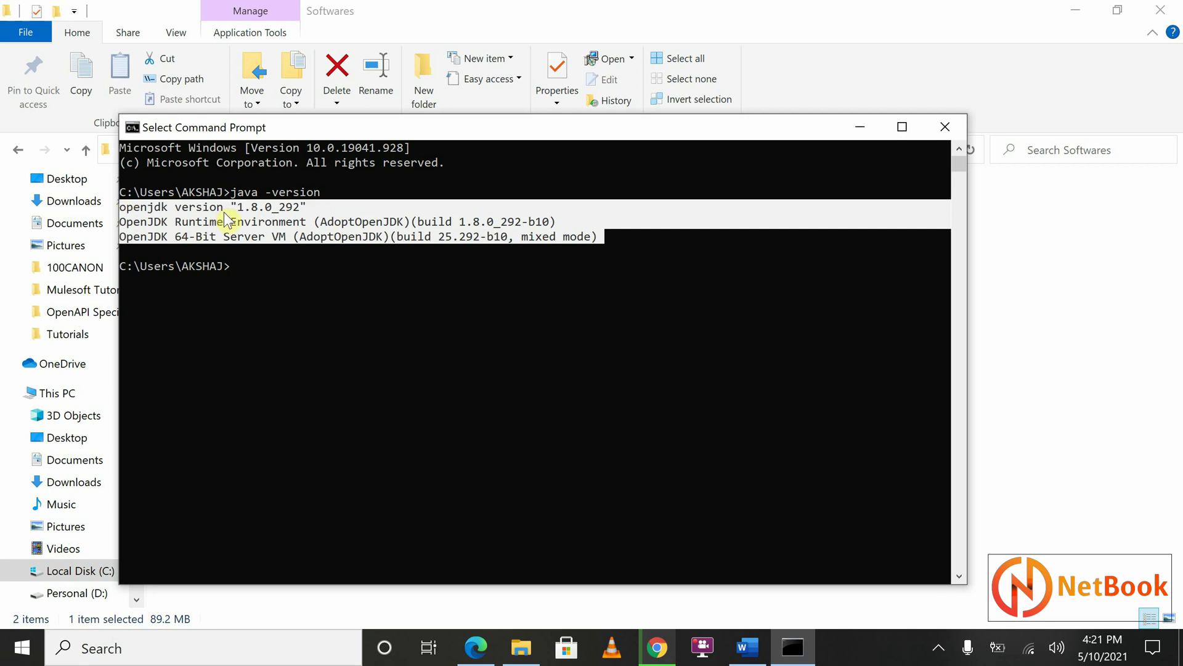
pyautogui.rightClick(462, 428)
pyautogui.click(239, 210)
pyautogui.moveTo(263, 212); pyautogui.dragTo(305, 209)
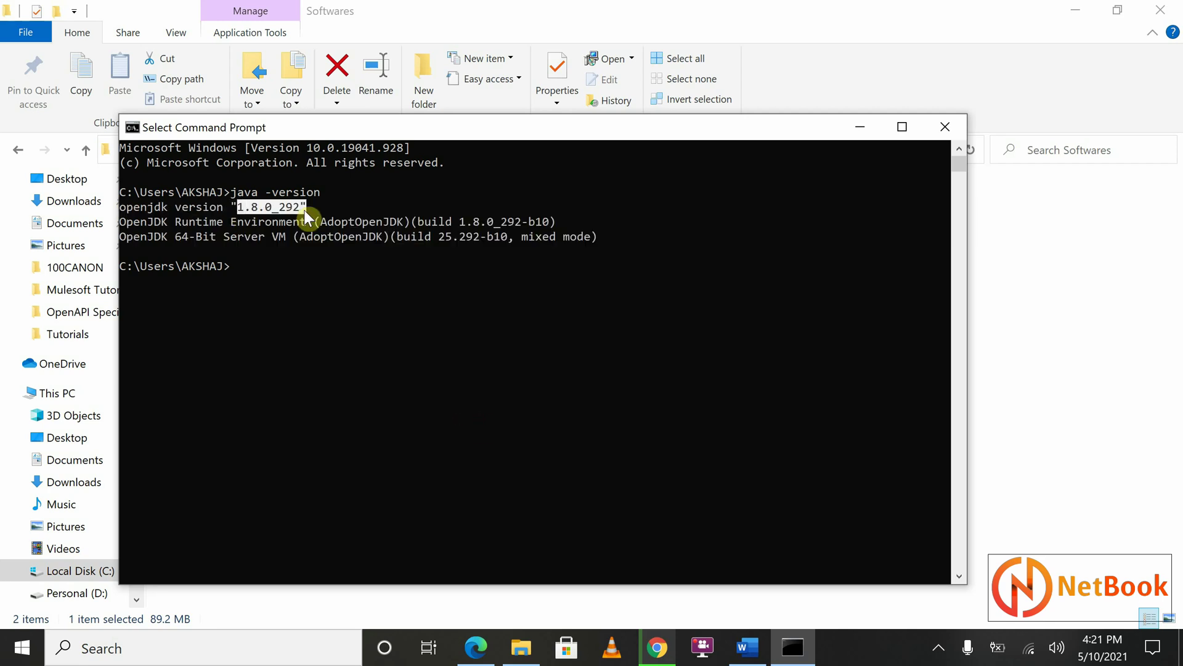
pyautogui.rightClick(462, 415)
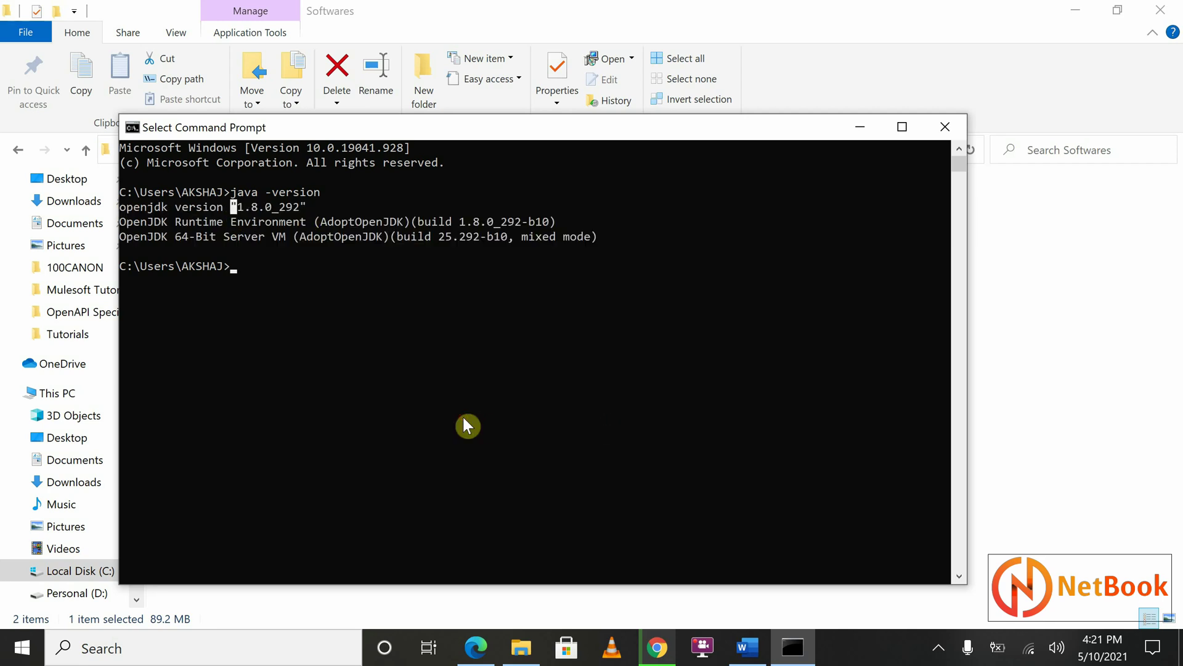
pyautogui.moveTo(239, 209); pyautogui.dragTo(302, 206)
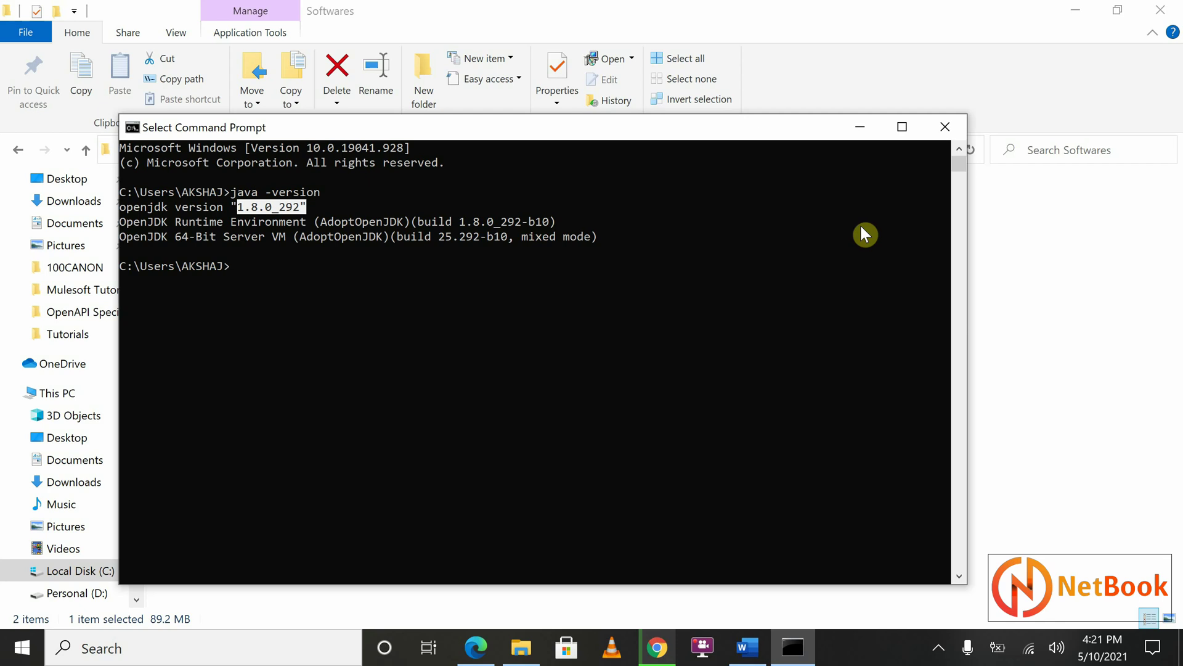
pyautogui.click(945, 126)
pyautogui.click(800, 404)
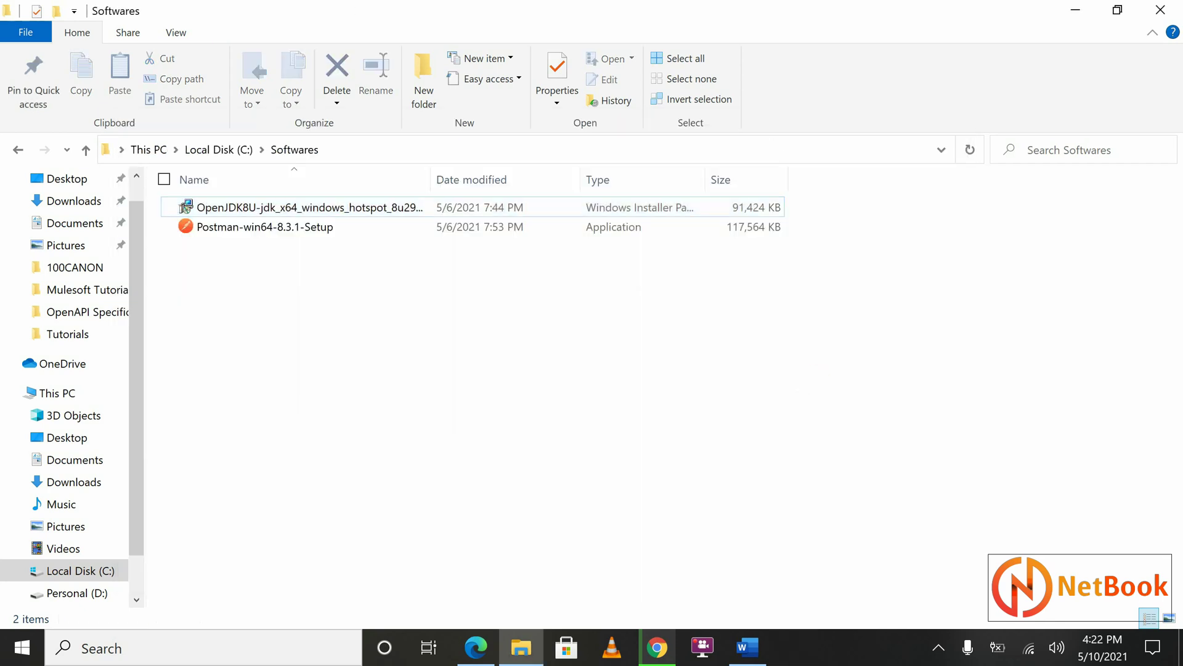
# - Switch to Word, highlight the Anypoint Studio and Mule runtime item, and minimize the document to return to File Explorer
pyautogui.click(747, 647)
pyautogui.click(438, 277)
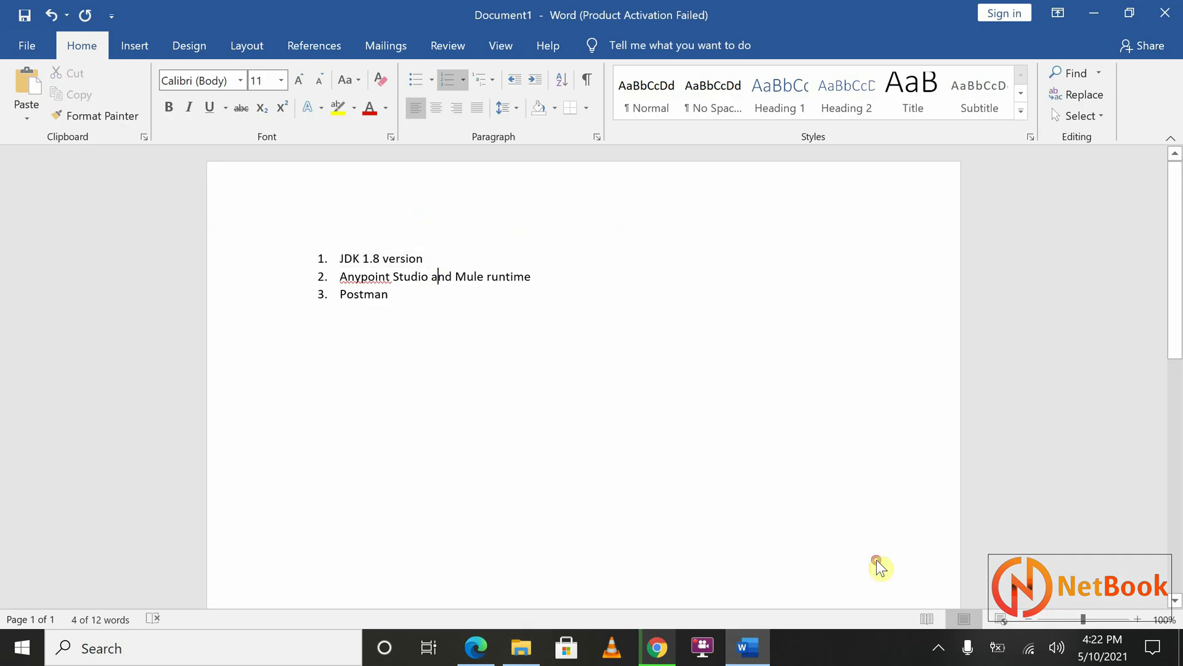
pyautogui.tripleClick(438, 277)
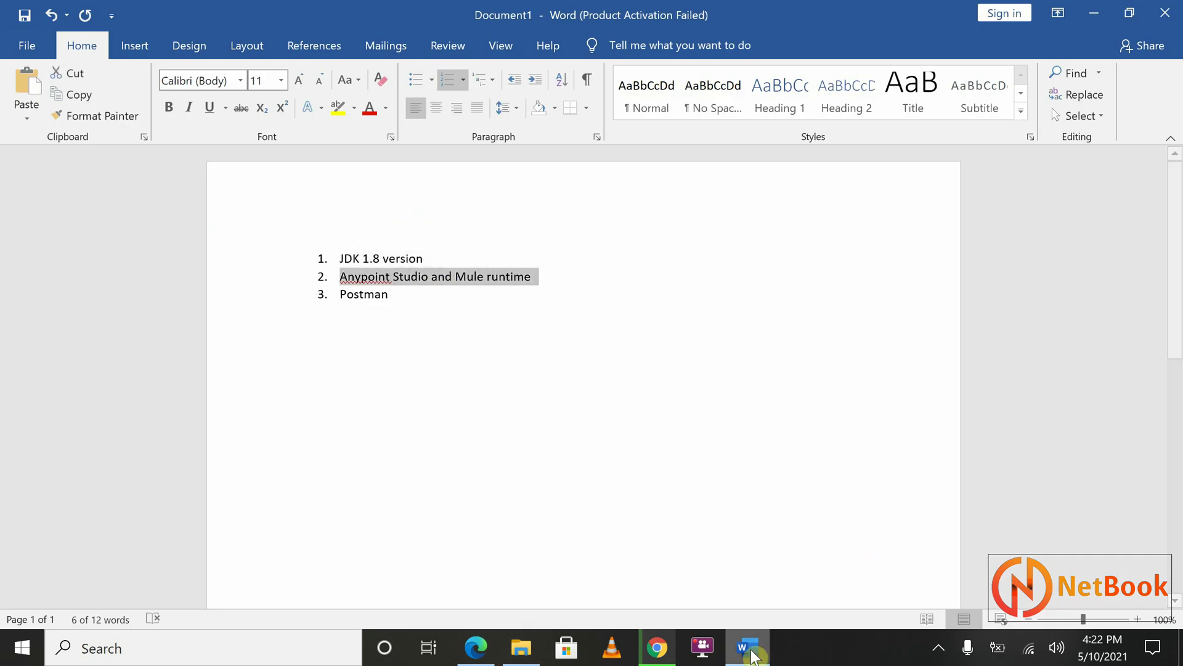
pyautogui.click(753, 655)
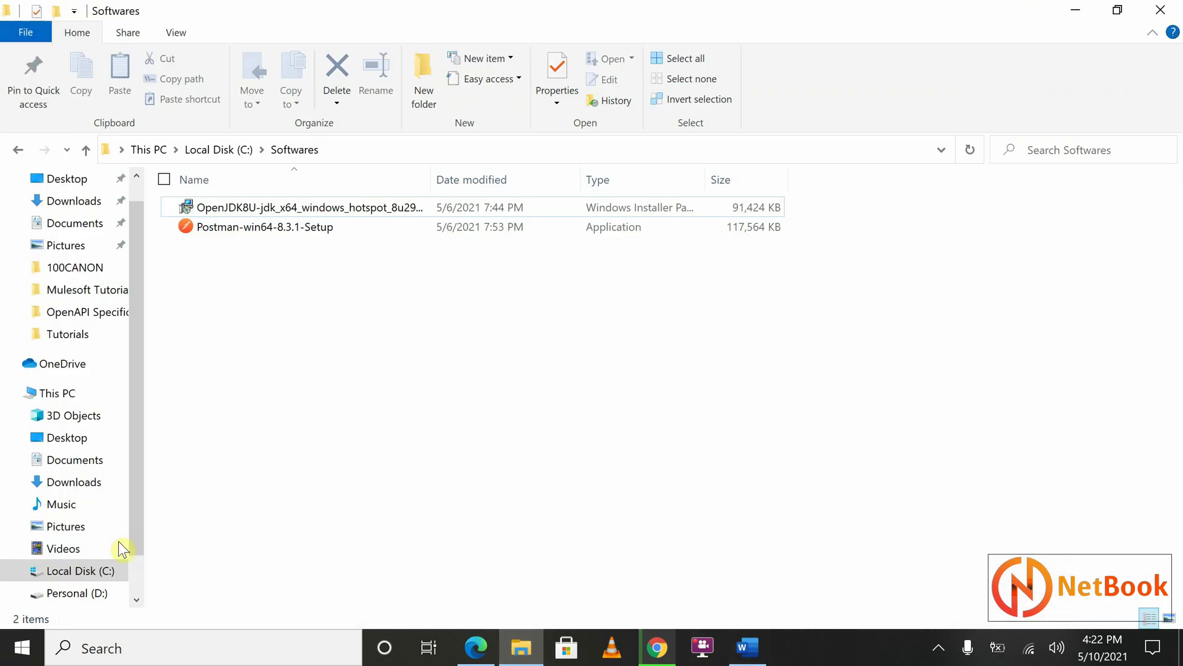
# - Extract the AnypointStudio-7.9.0-win64 archive in place inside the Mulesoft folder on Local Disk (C:)
pyautogui.click(77, 570)
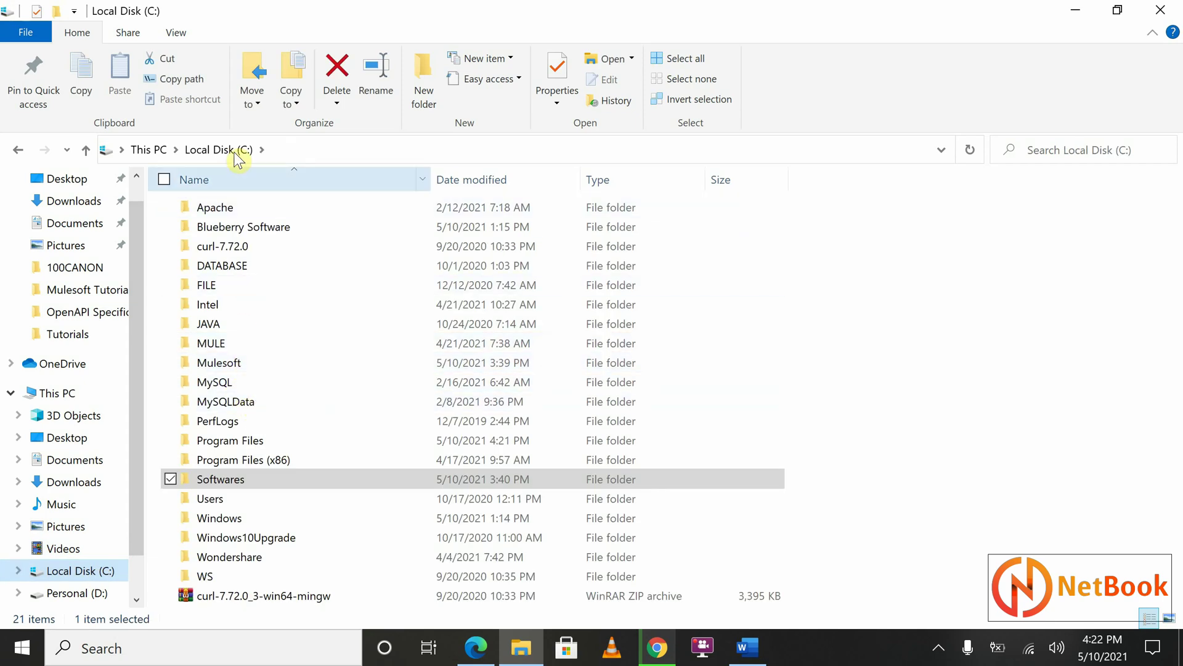
pyautogui.click(238, 364)
pyautogui.doubleClick(358, 361)
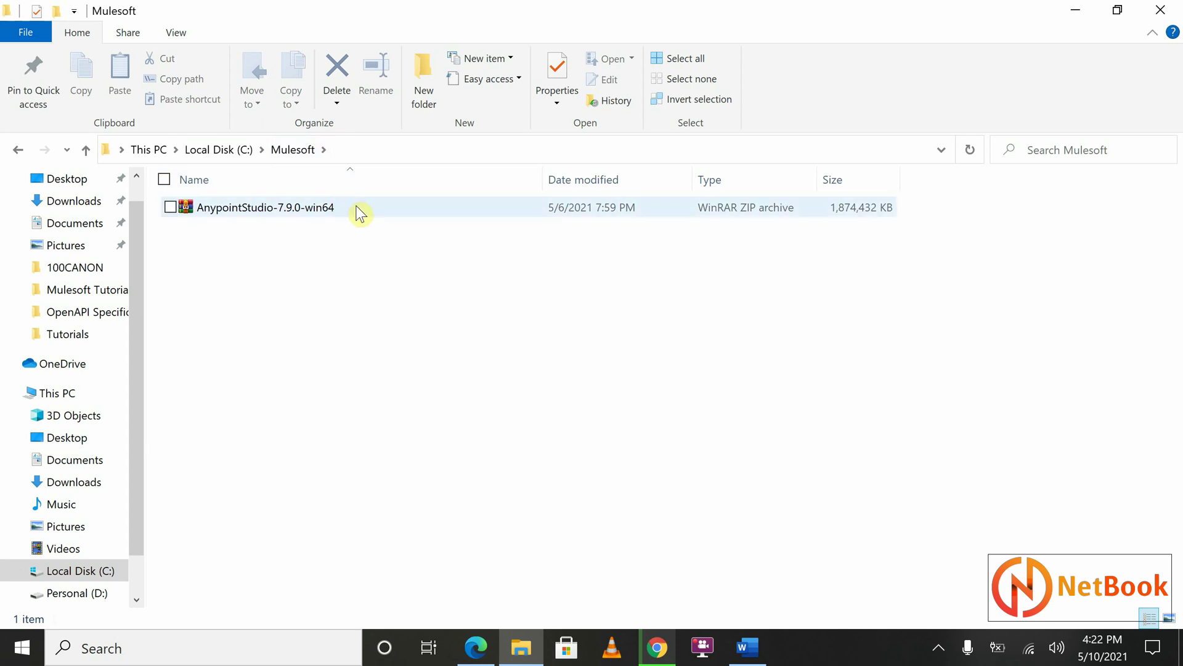
pyautogui.click(211, 212)
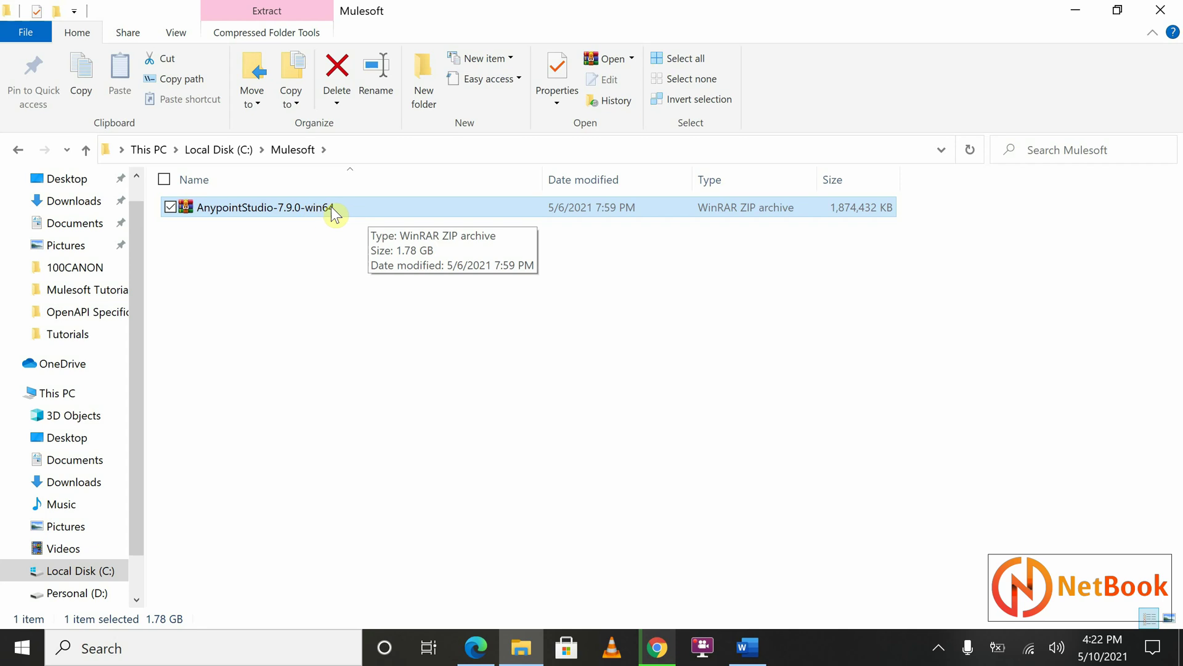
pyautogui.hotkey('shift', 'F10')
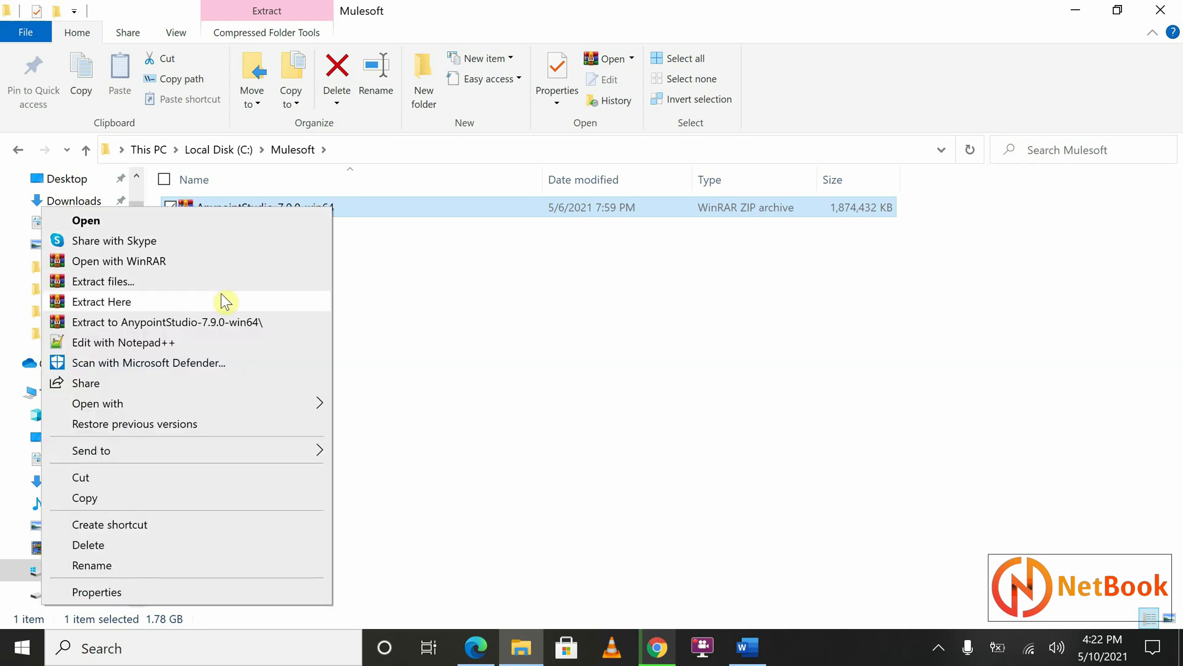
pyautogui.click(162, 306)
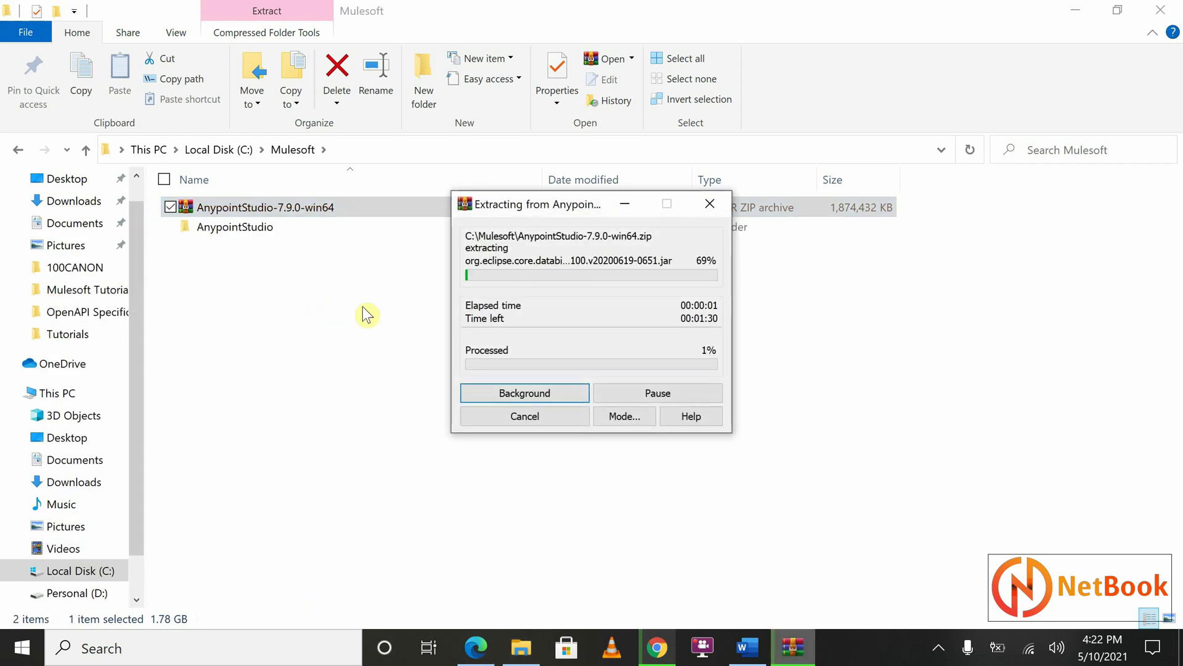
# - Open the extracted AnypointStudio folder and bring up the WinRAR extraction progress window
pyautogui.click(337, 211)
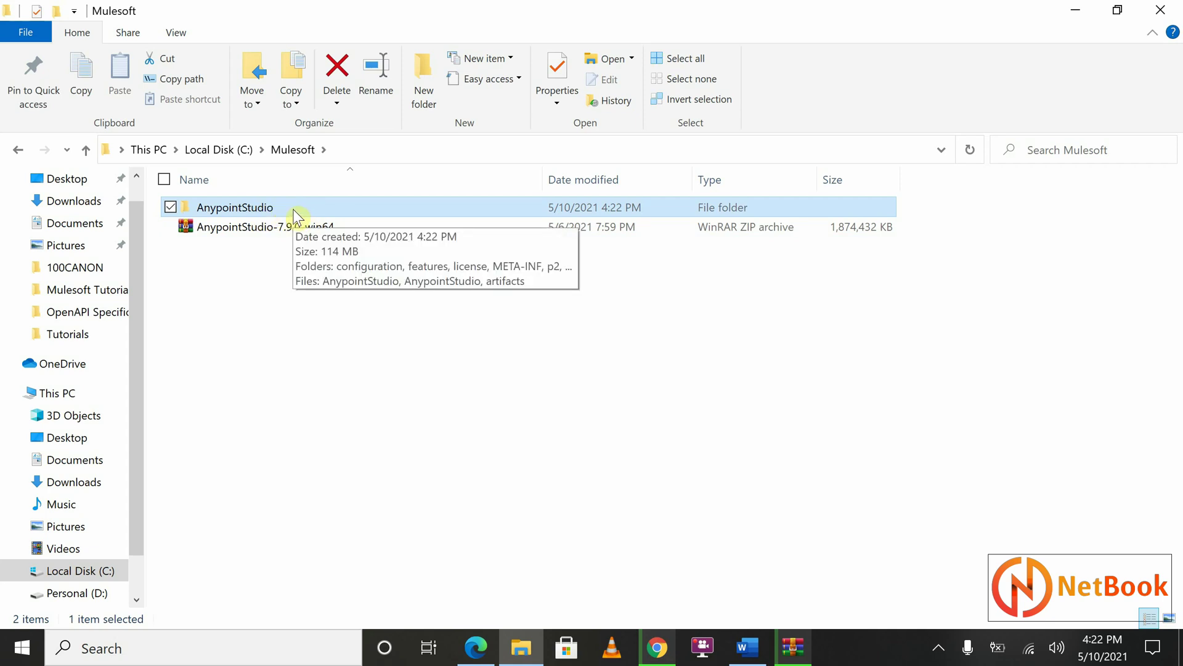
pyautogui.press('Return')
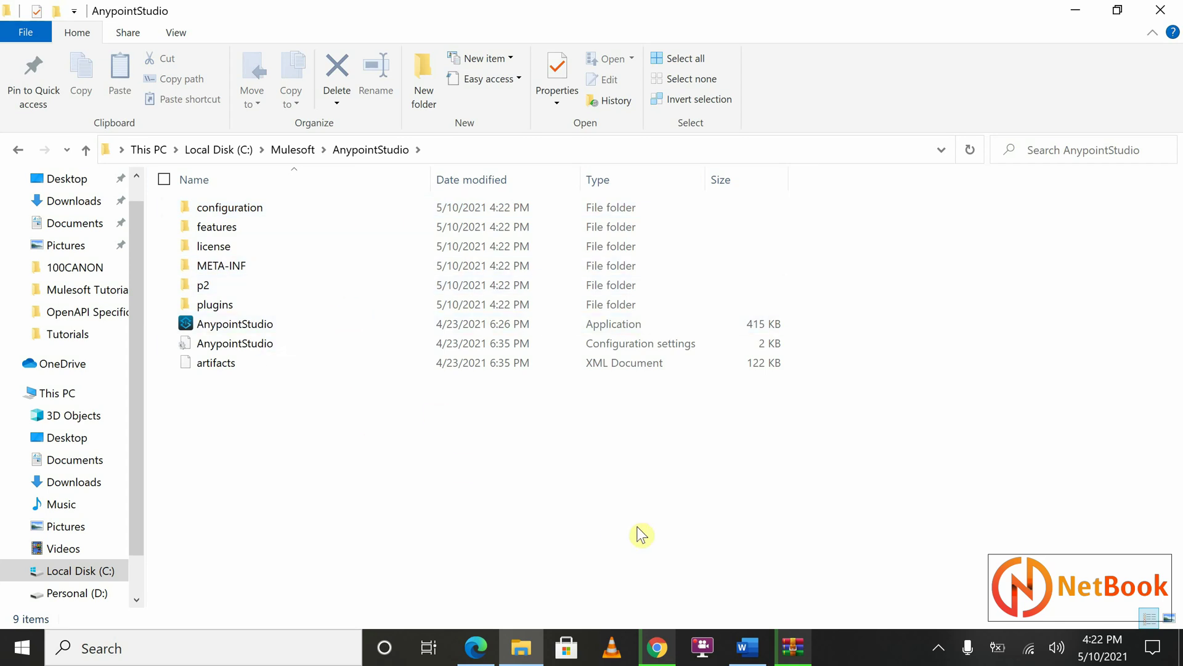
pyautogui.click(793, 648)
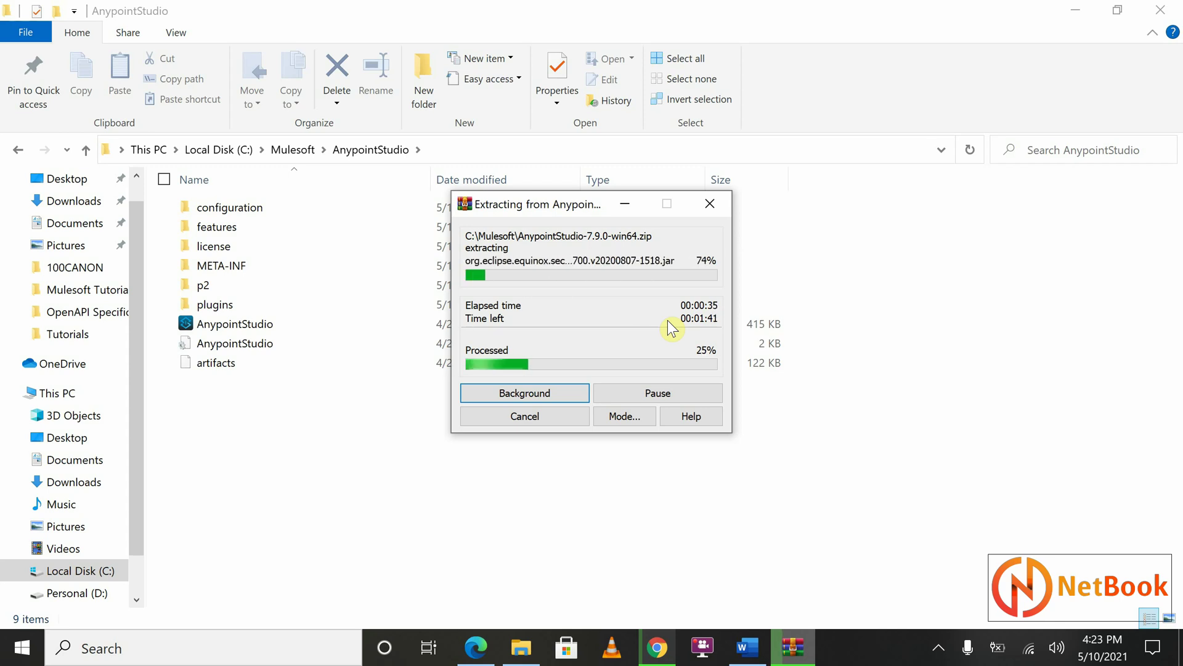
# - Switch to Word, highlight the words Mule runtime in the second list item, and minimize the document
pyautogui.click(747, 648)
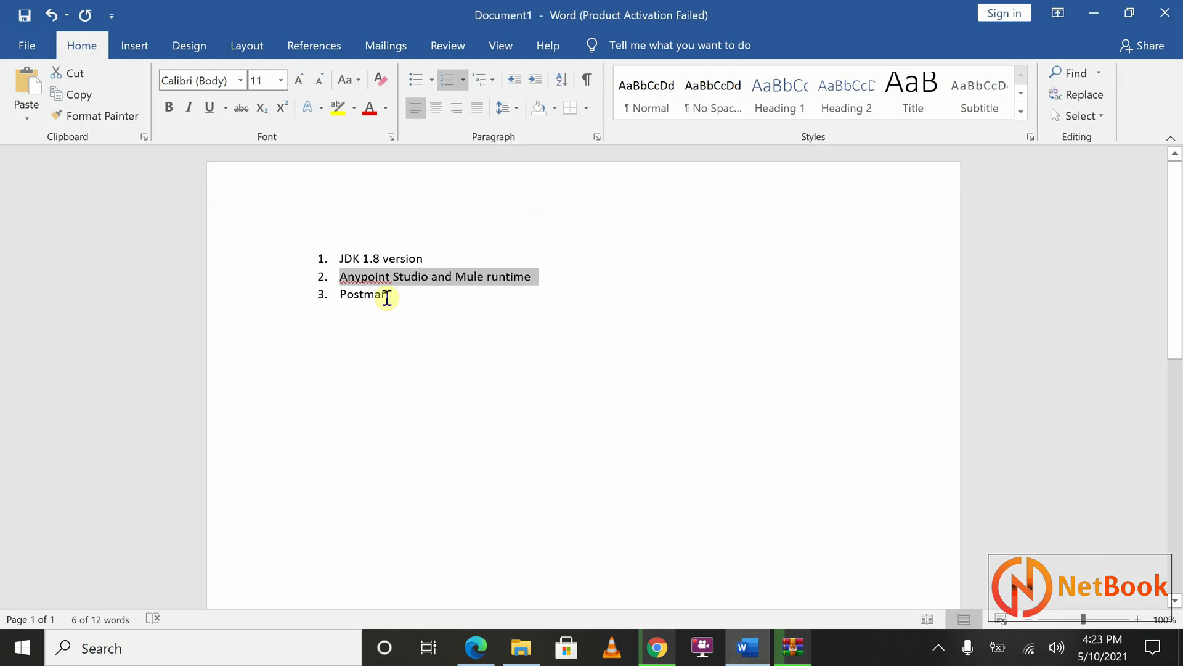
pyautogui.click(382, 294)
pyautogui.moveTo(455, 277); pyautogui.dragTo(533, 276)
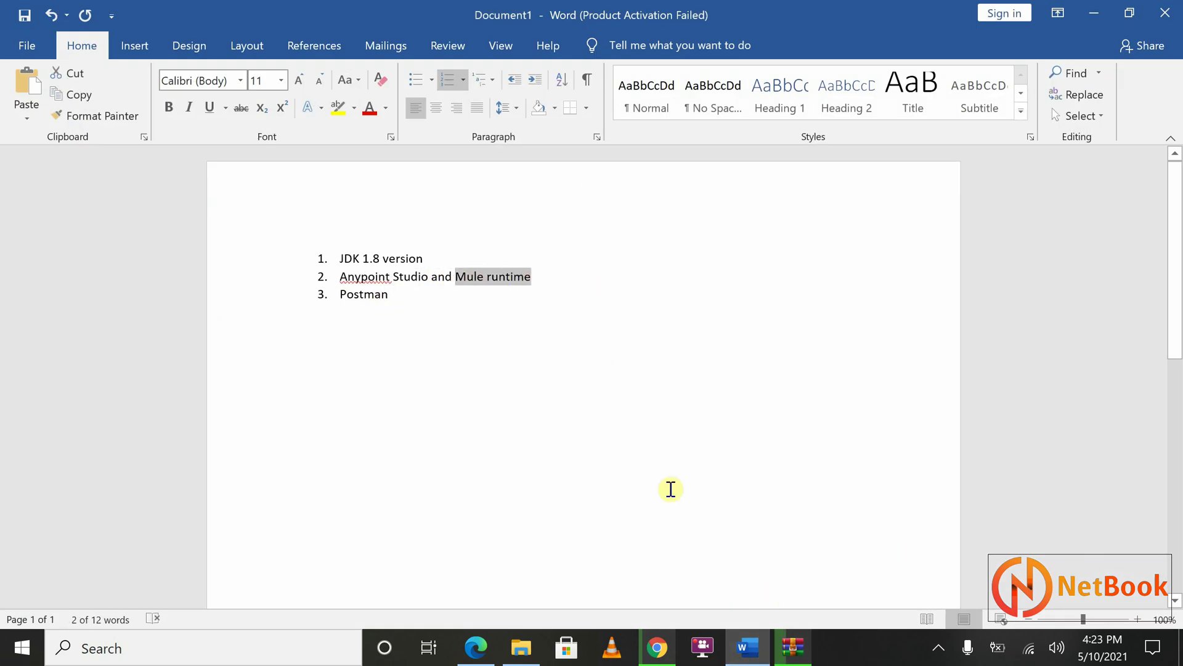
pyautogui.click(748, 657)
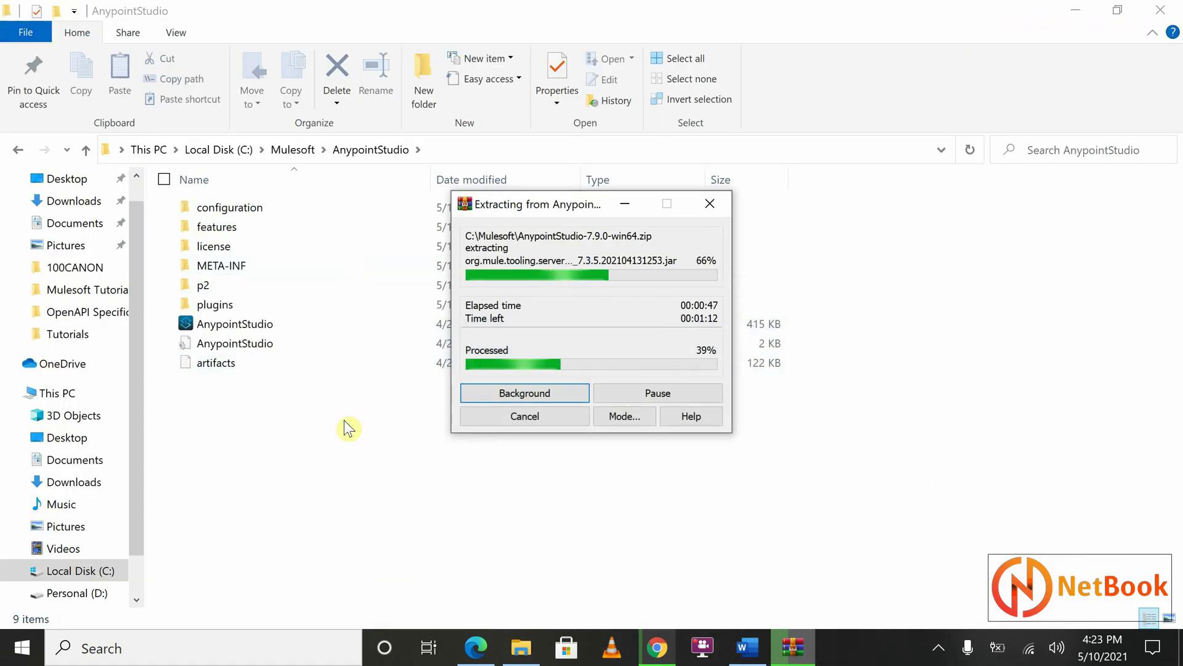
# - Open the org.mule.tooling.server.4.3.0.ee folder inside plugins and show its full folder path
pyautogui.doubleClick(265, 308)
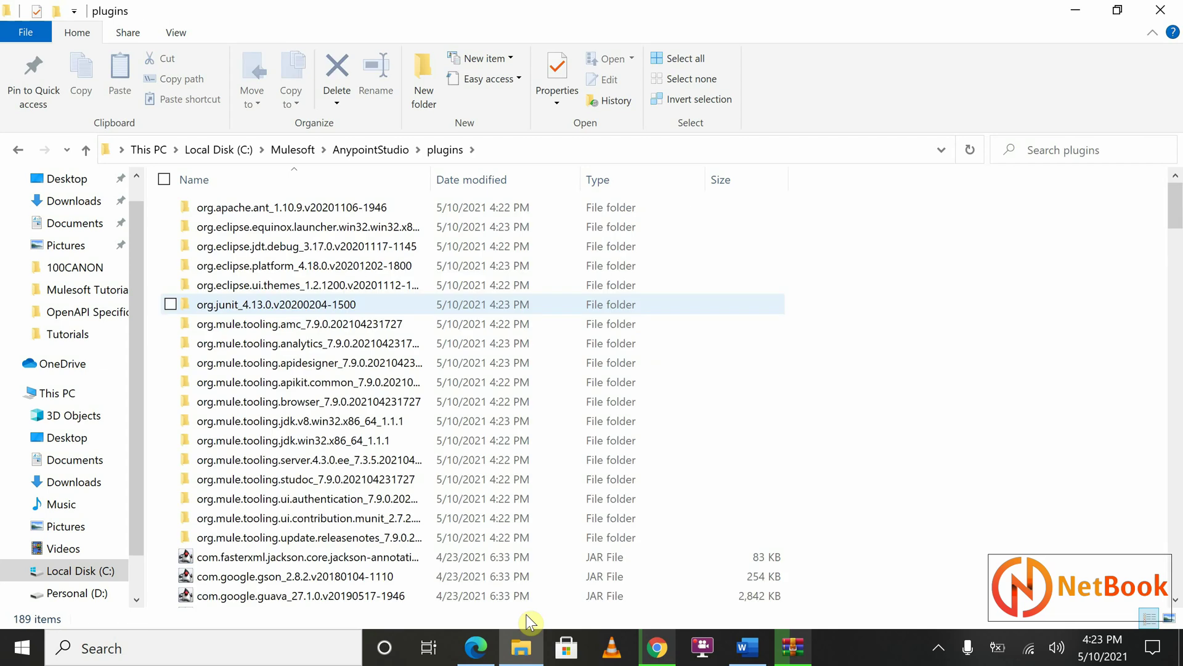
pyautogui.click(294, 467)
pyautogui.doubleClick(295, 461)
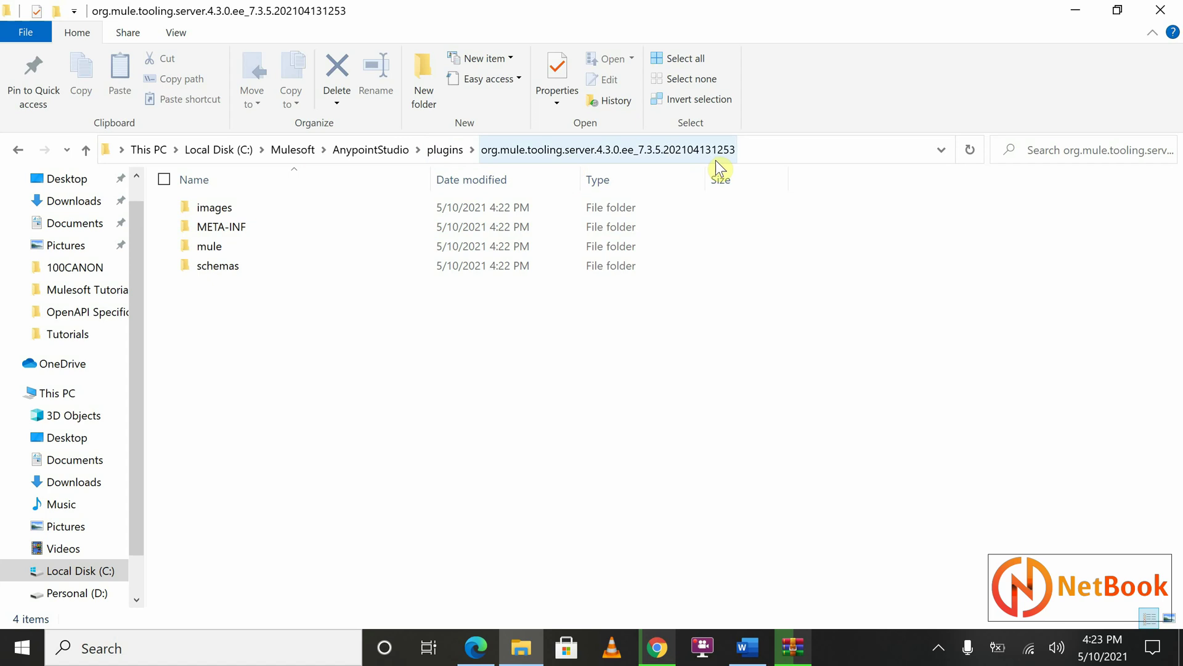
pyautogui.click(776, 157)
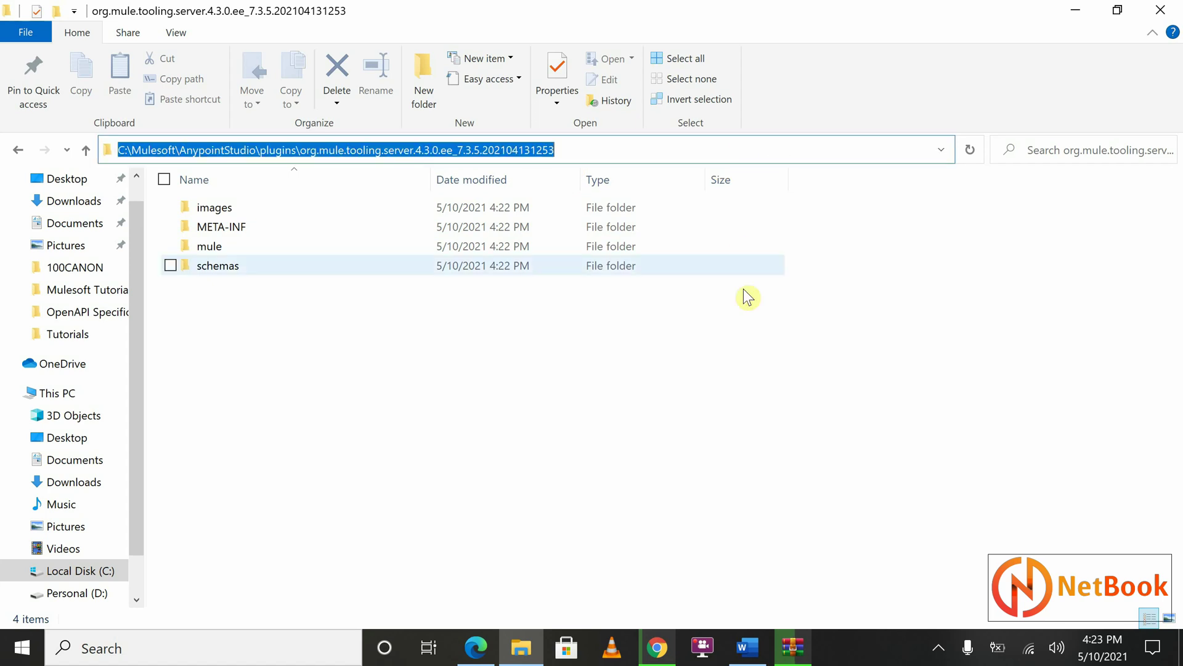
pyautogui.click(721, 367)
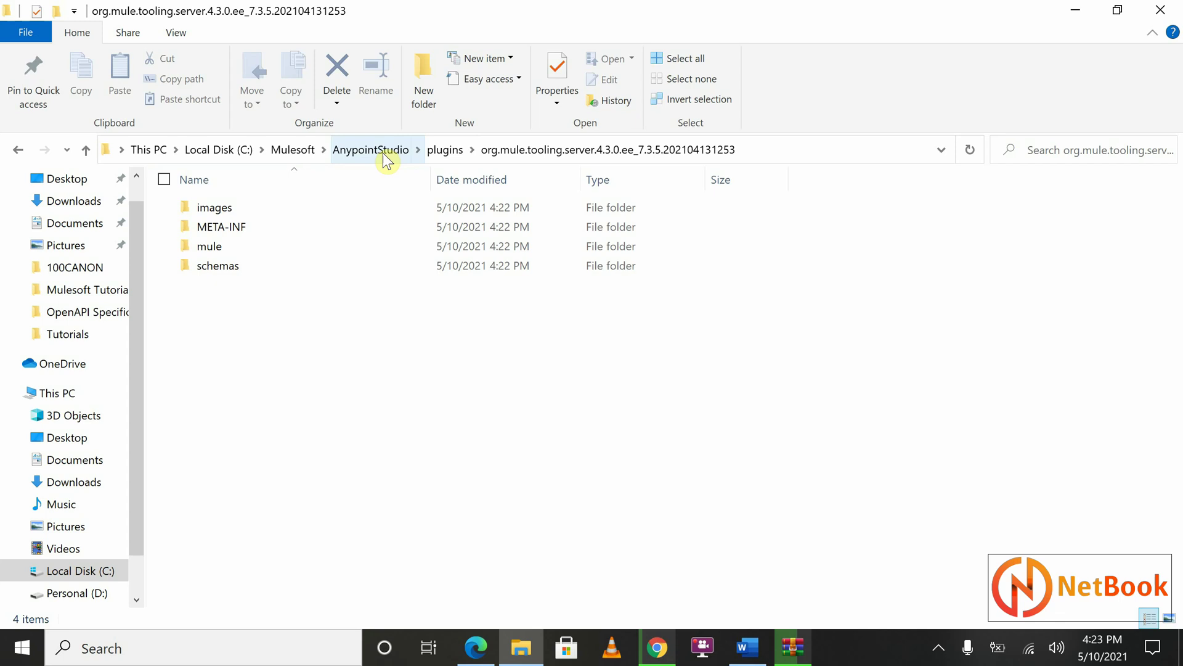
# - Check the WinRAR extraction progress, return to the AnypointStudio folder, and bring the progress window up again
pyautogui.click(793, 654)
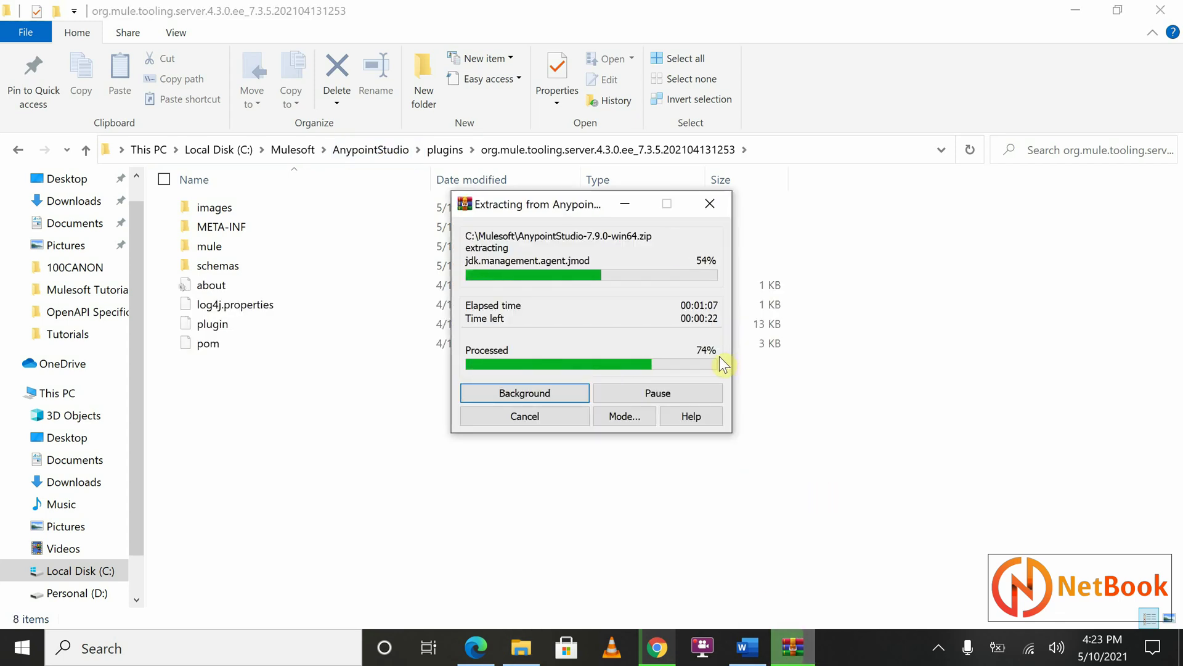
pyautogui.click(393, 152)
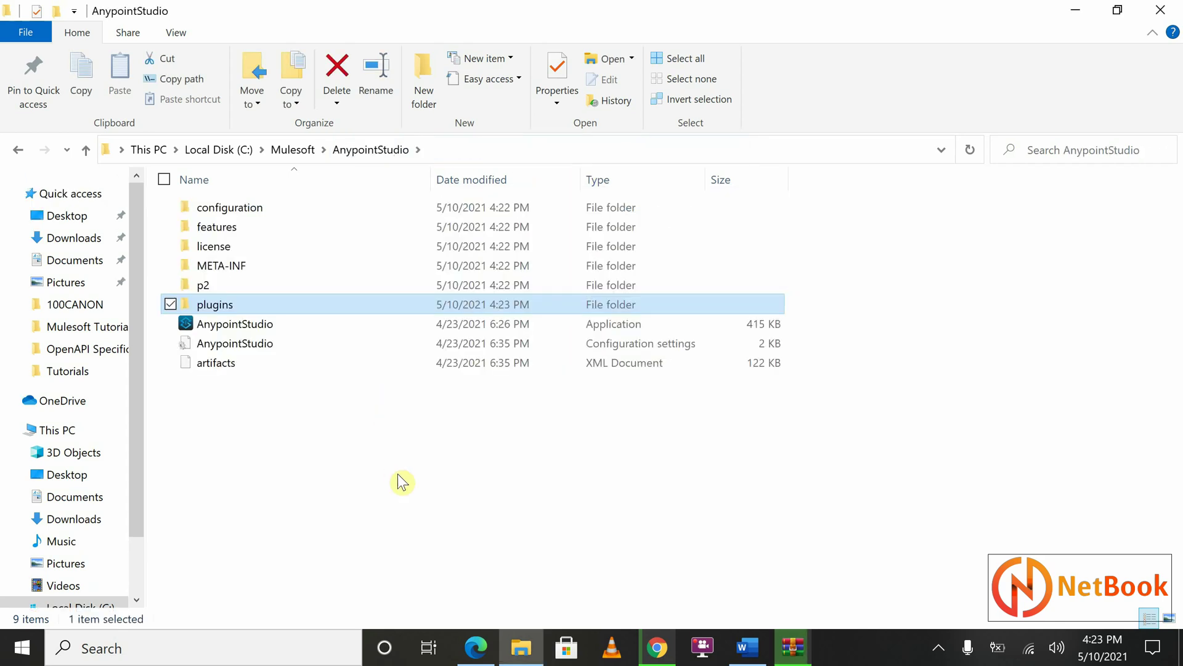
pyautogui.click(793, 647)
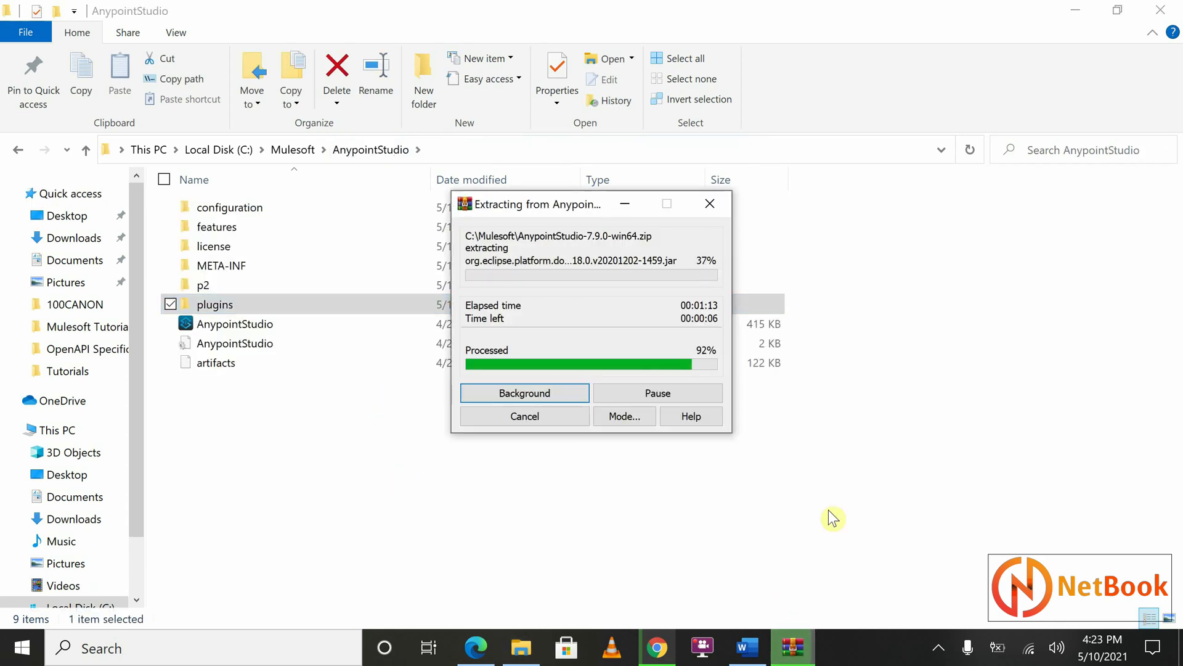
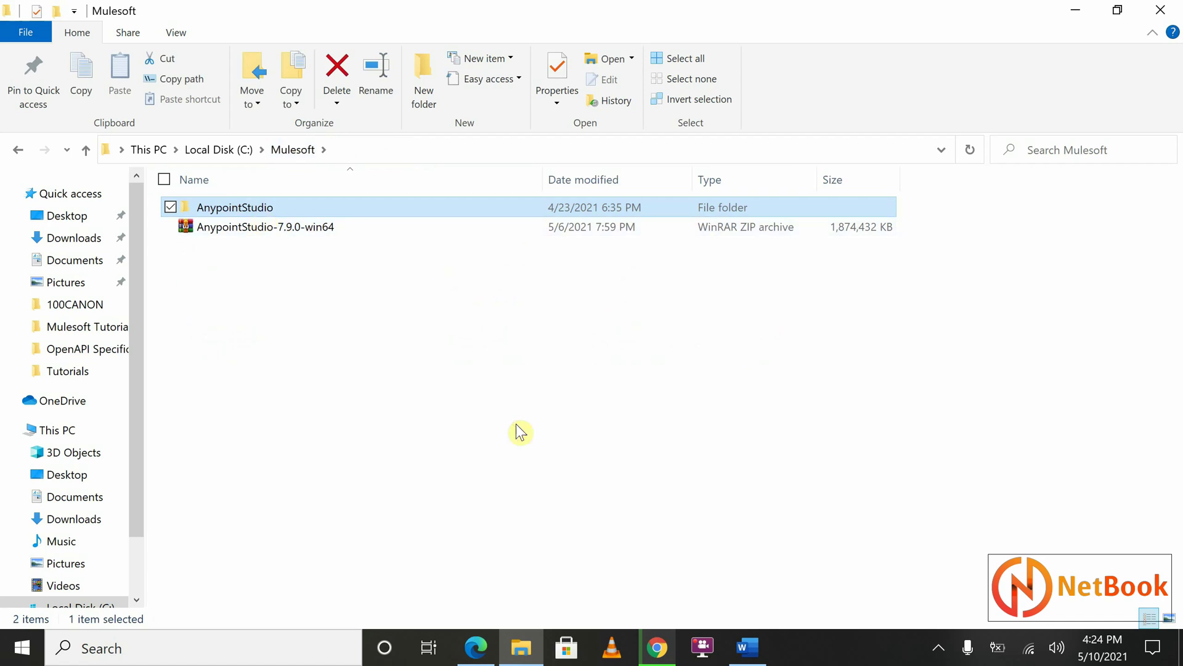
# - Open the extracted AnypointStudio folder and start the AnypointStudio application
pyautogui.press('Return')
pyautogui.click(282, 323)
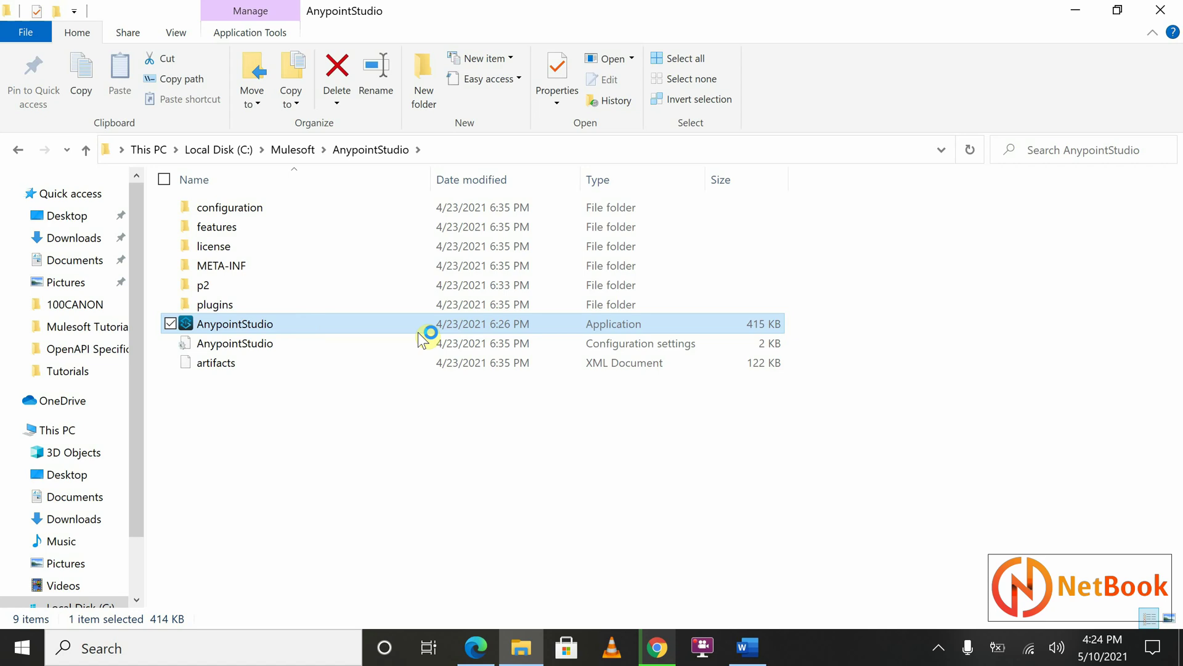
pyautogui.doubleClick(484, 330)
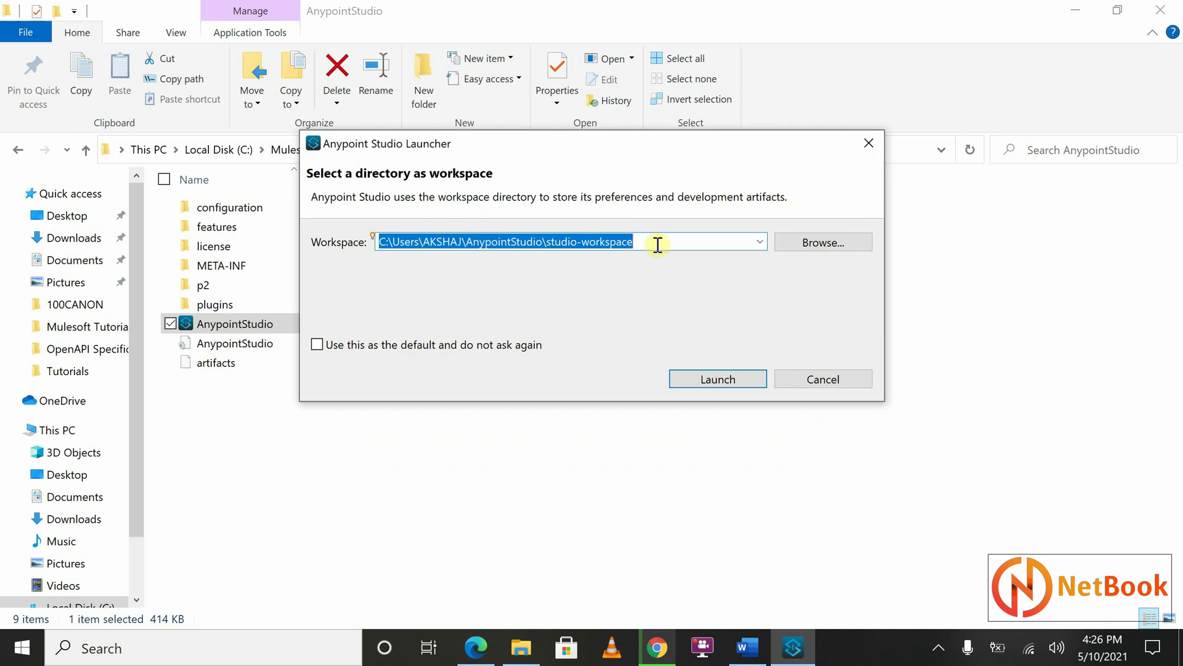
# - Highlight the proposed studio-workspace directory path and launch Anypoint Studio with that workspace
pyautogui.doubleClick(658, 244)
pyautogui.click(658, 244)
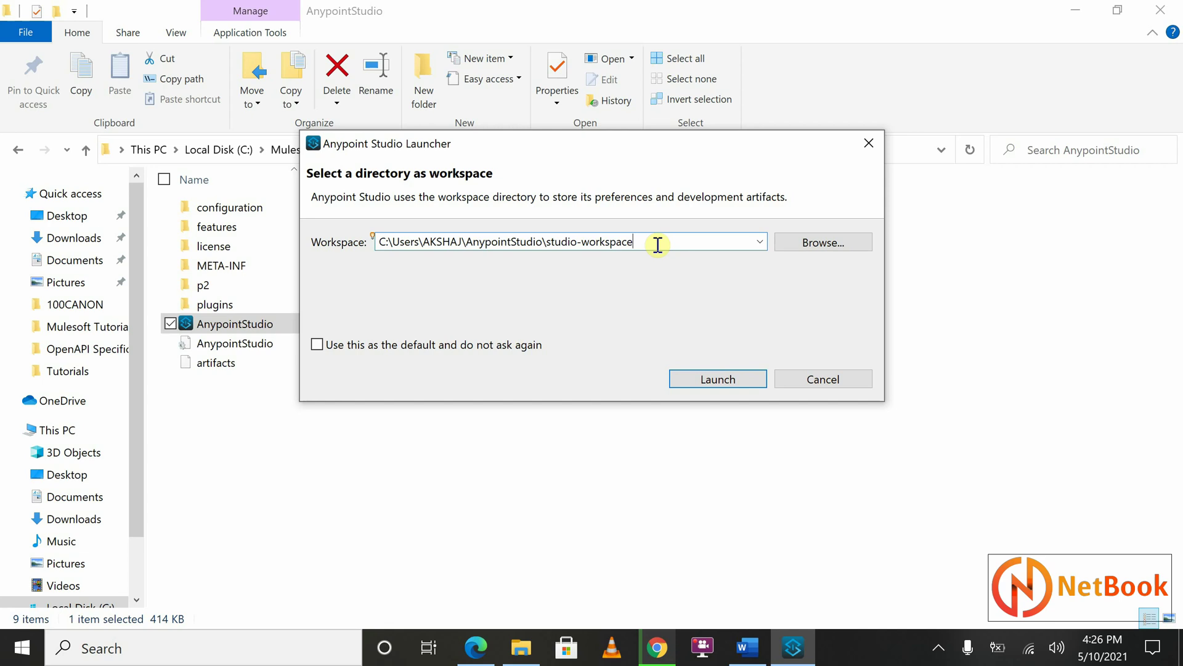
pyautogui.moveTo(658, 245); pyautogui.dragTo(369, 245)
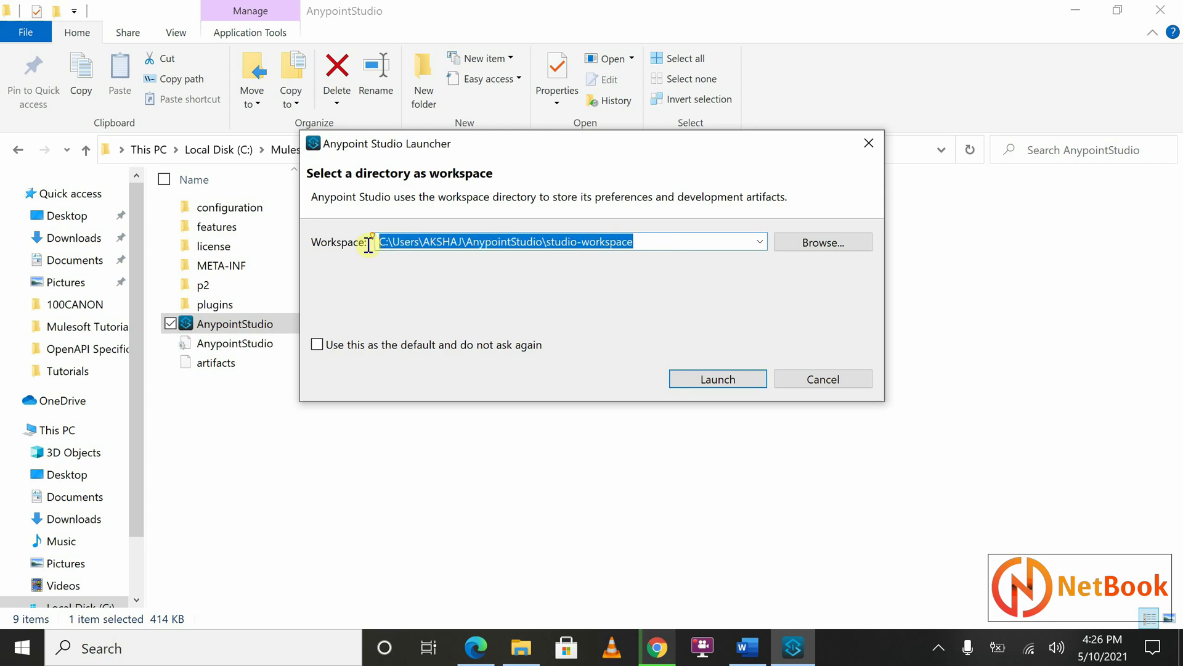
pyautogui.doubleClick(653, 245)
pyautogui.click(668, 243)
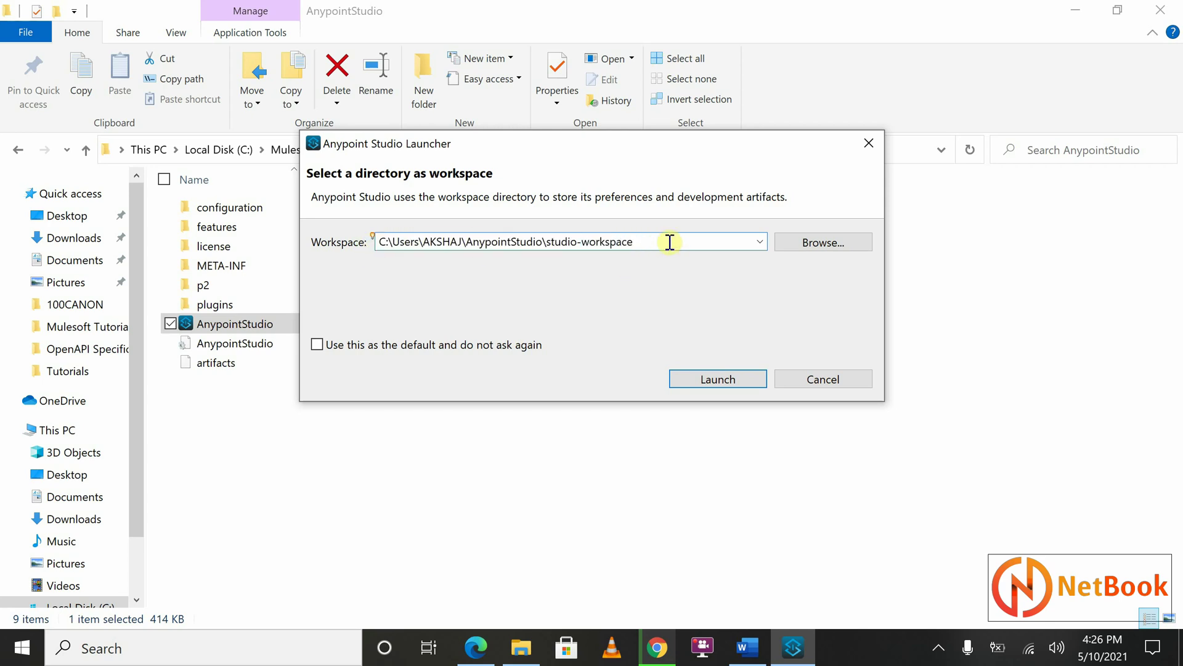
pyautogui.moveTo(680, 243); pyautogui.dragTo(303, 225)
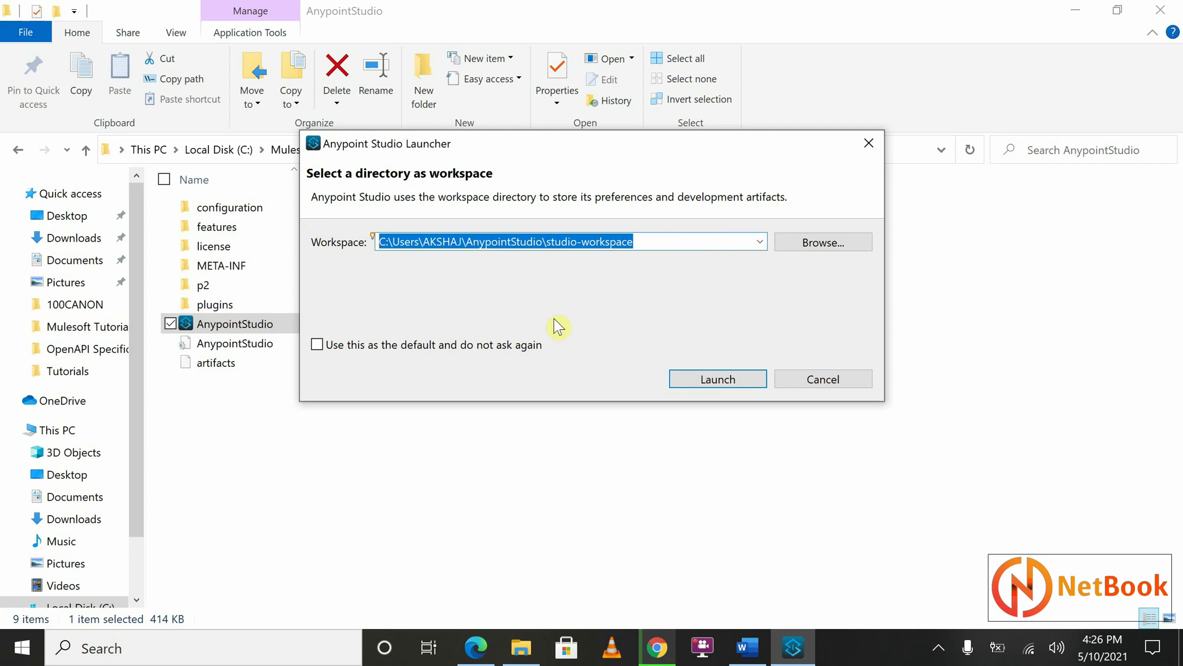
pyautogui.click(686, 381)
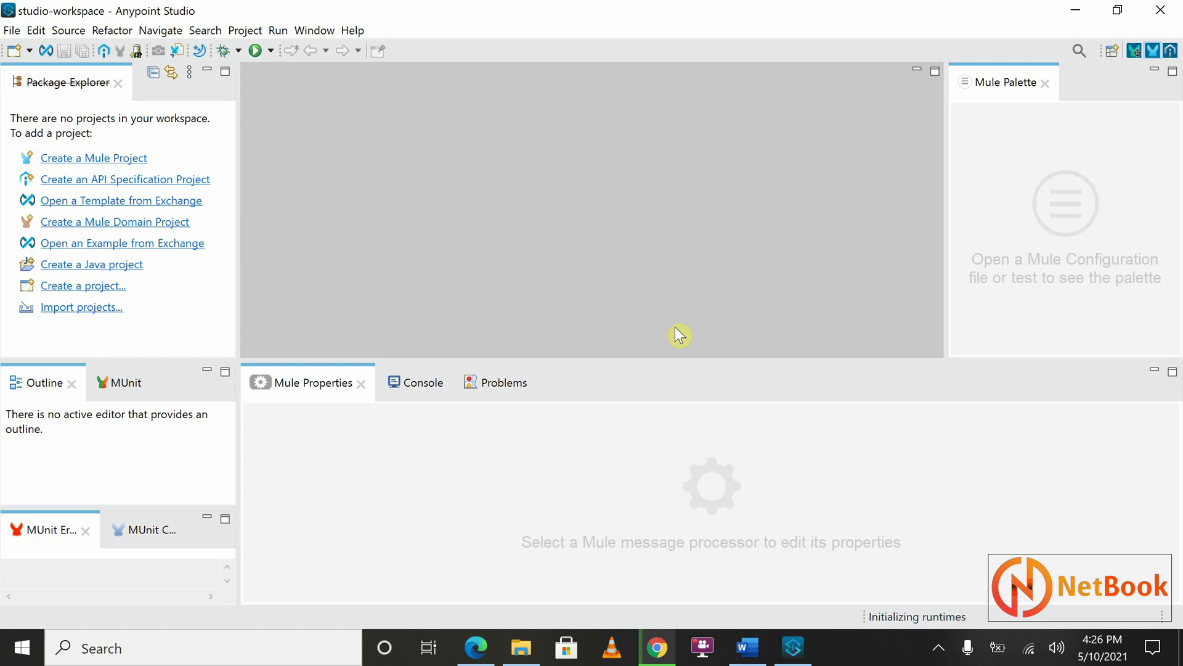
# - View the About Anypoint Studio information, highlight the Build Id line, and close the dialog
pyautogui.click(354, 31)
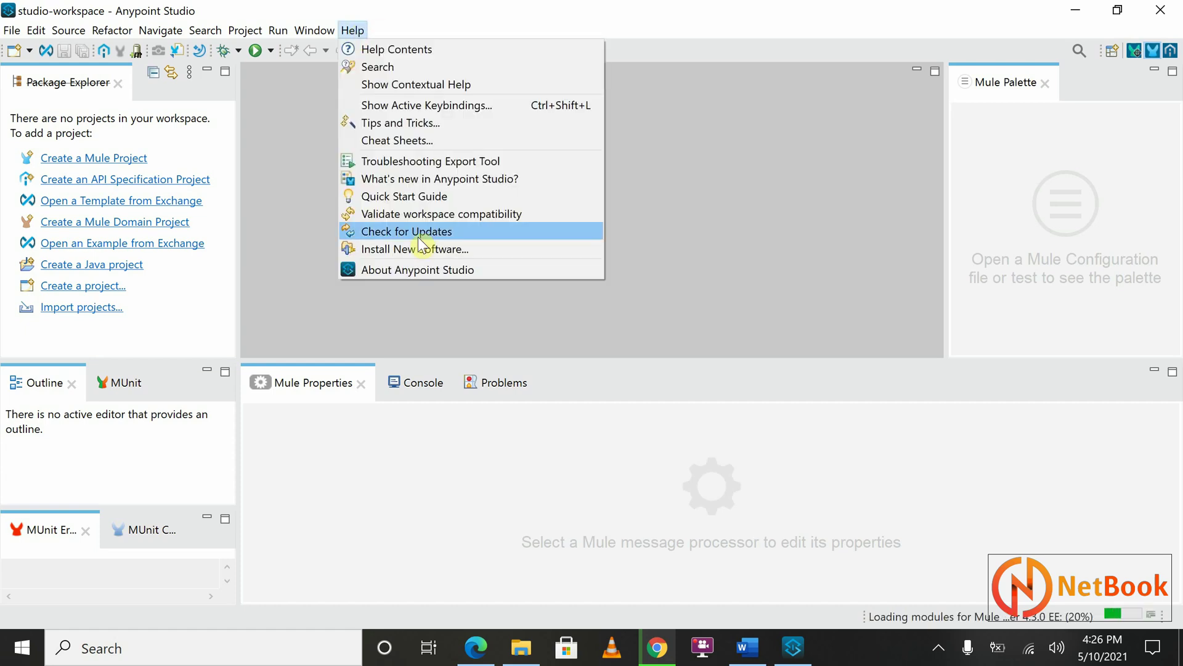
pyautogui.click(435, 271)
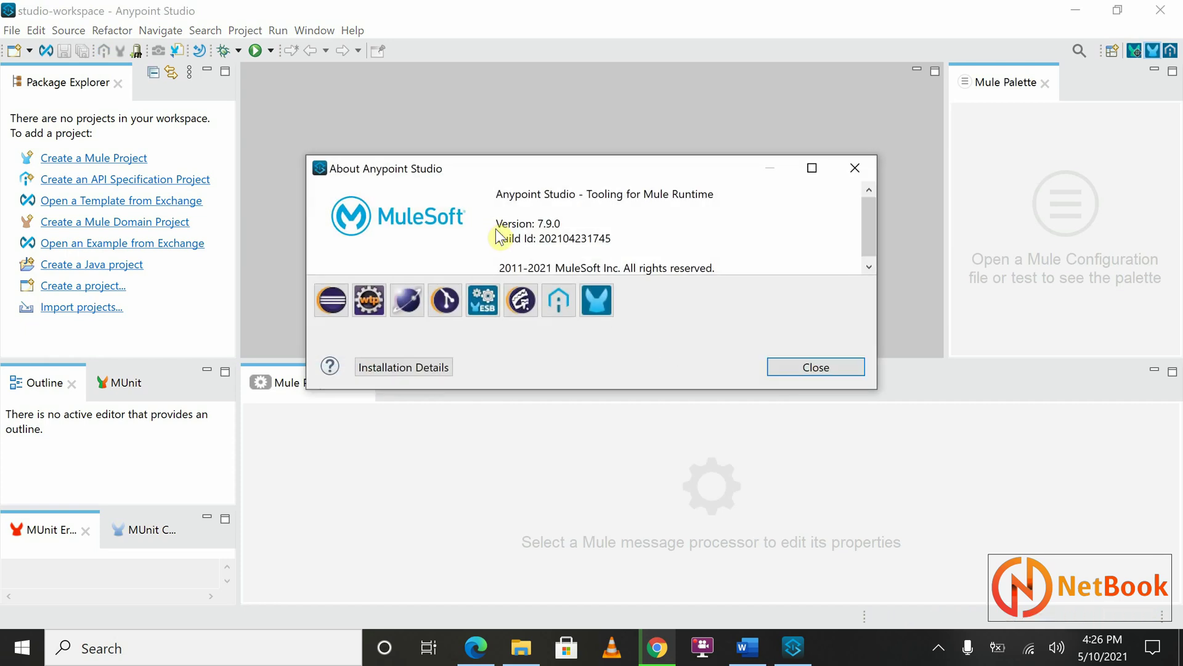
pyautogui.tripleClick(546, 239)
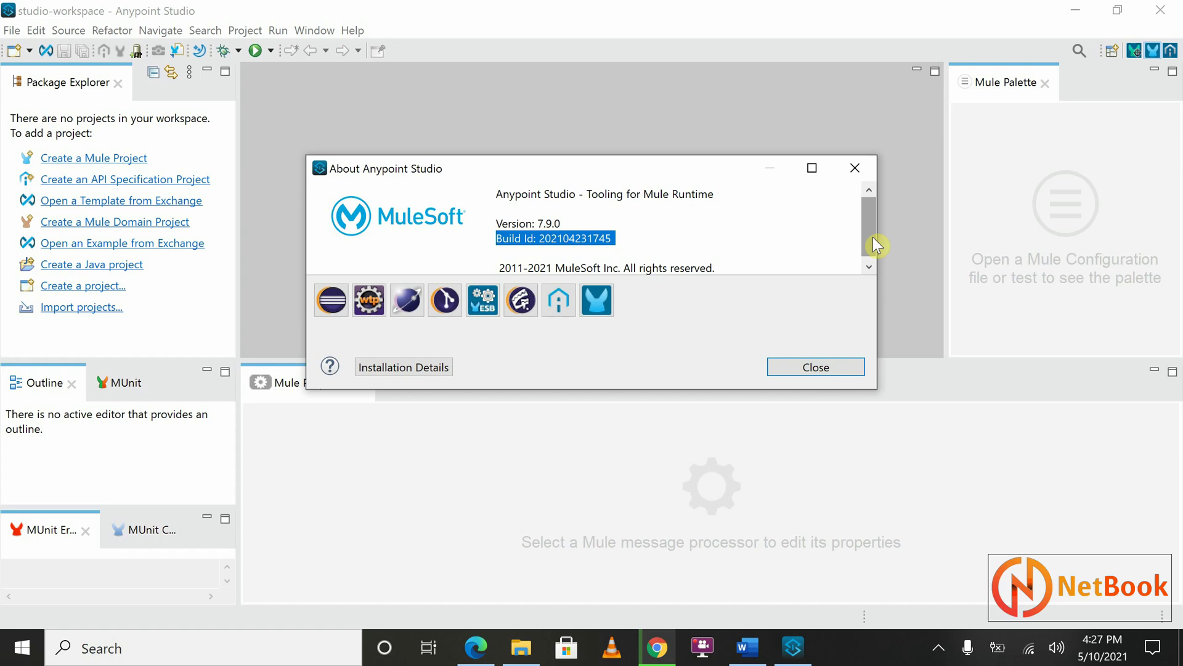
pyautogui.moveTo(870, 239); pyautogui.dragTo(869, 243)
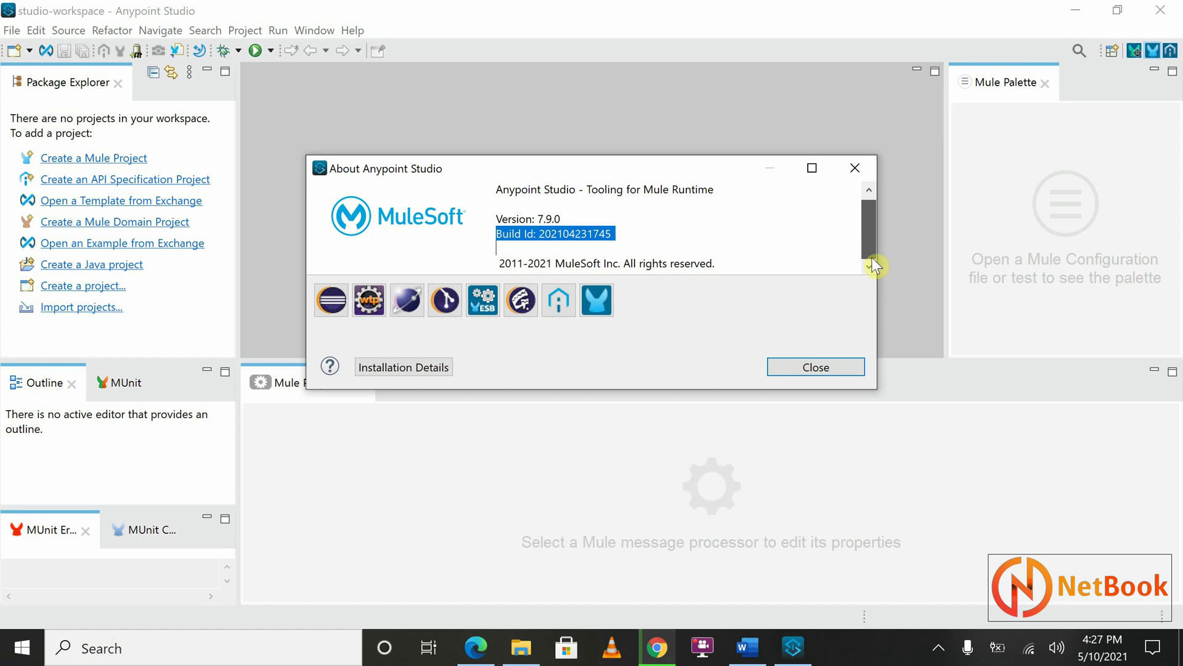
pyautogui.click(743, 267)
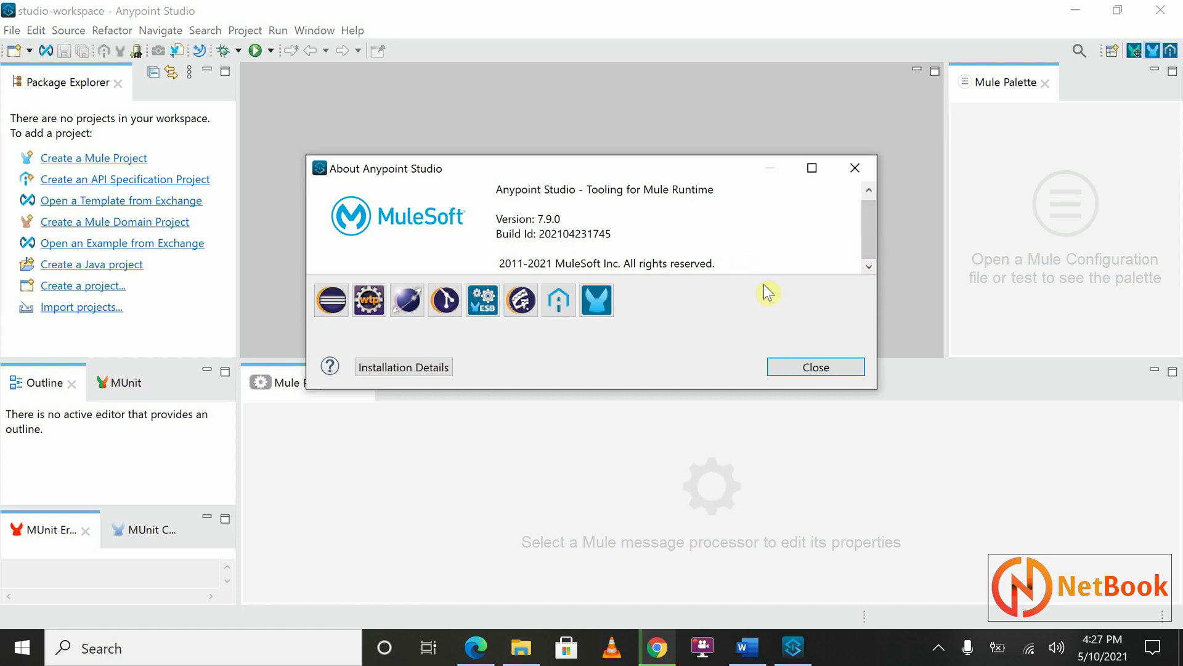
pyautogui.click(816, 368)
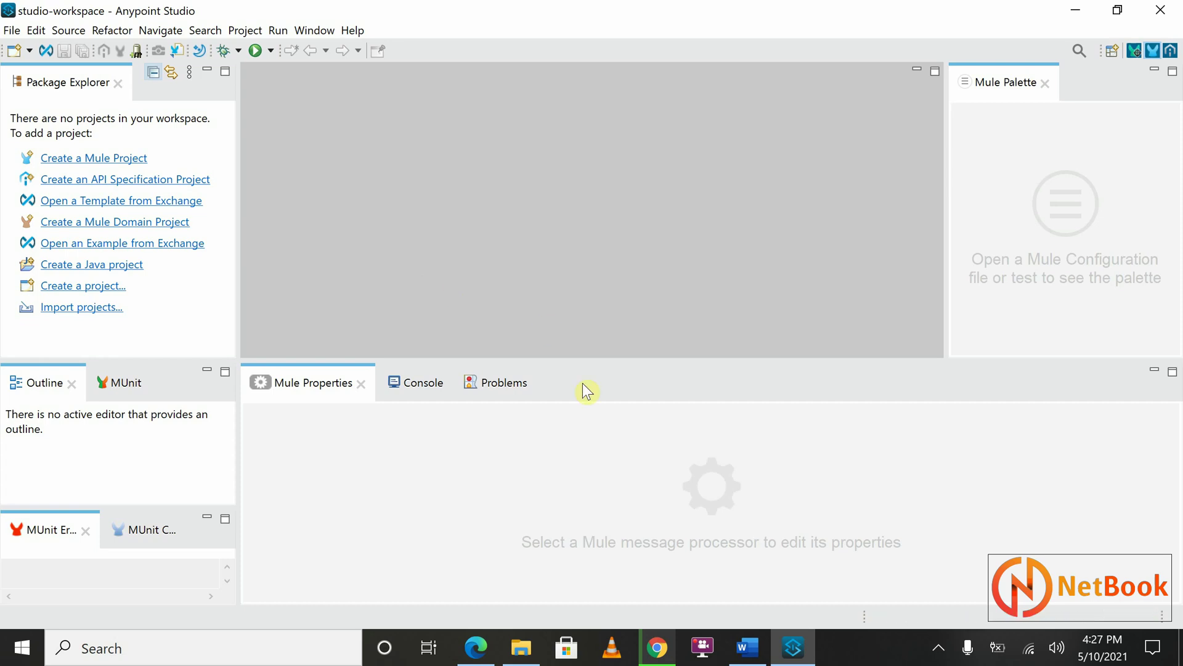
# - Switch to File Explorer, open the Softwares folder on Local Disk (C:), and run the Postman-win64-8.3.1-Setup installer
pyautogui.click(522, 647)
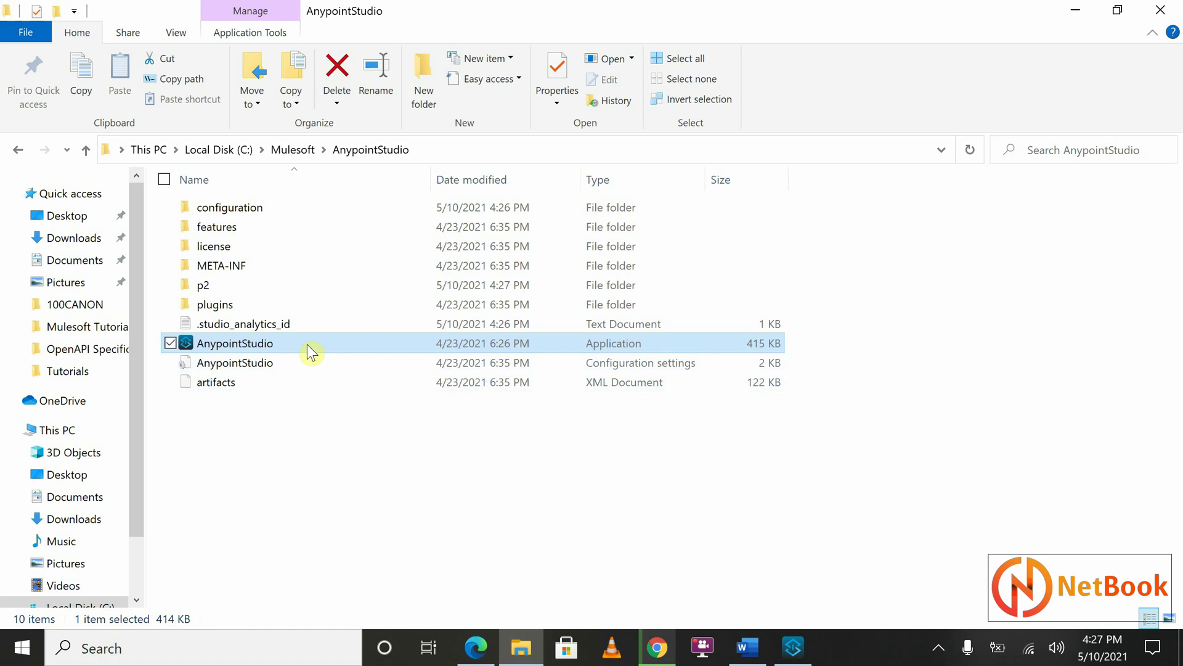
pyautogui.click(757, 648)
pyautogui.click(760, 648)
pyautogui.click(80, 605)
pyautogui.doubleClick(249, 483)
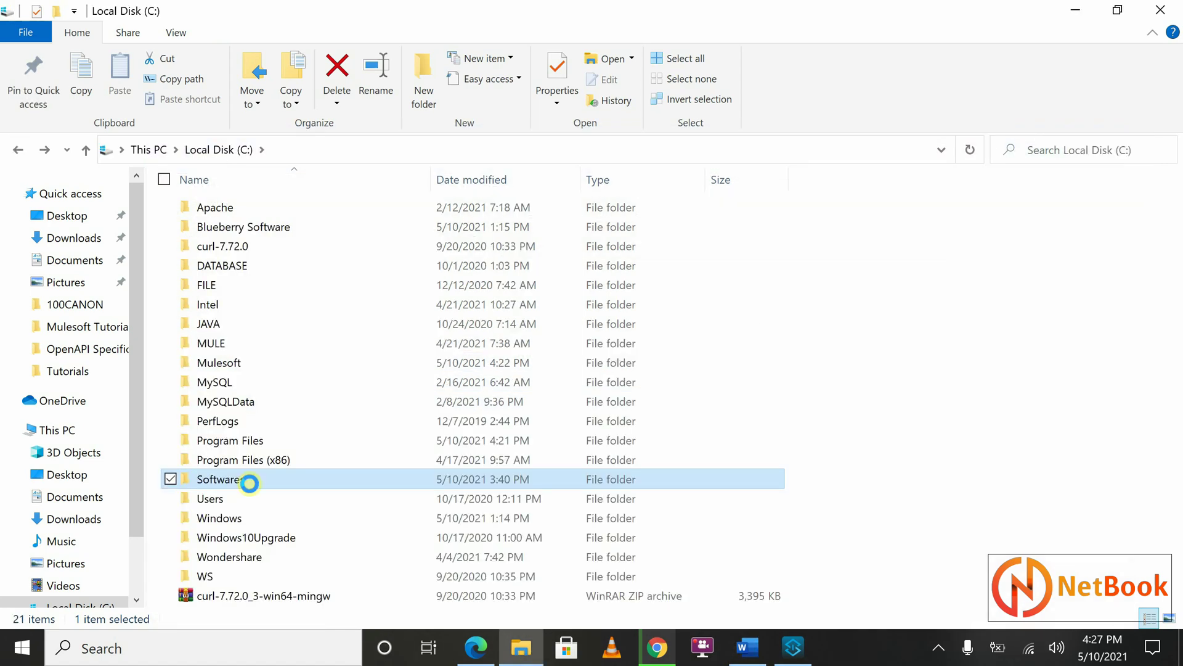
pyautogui.click(261, 228)
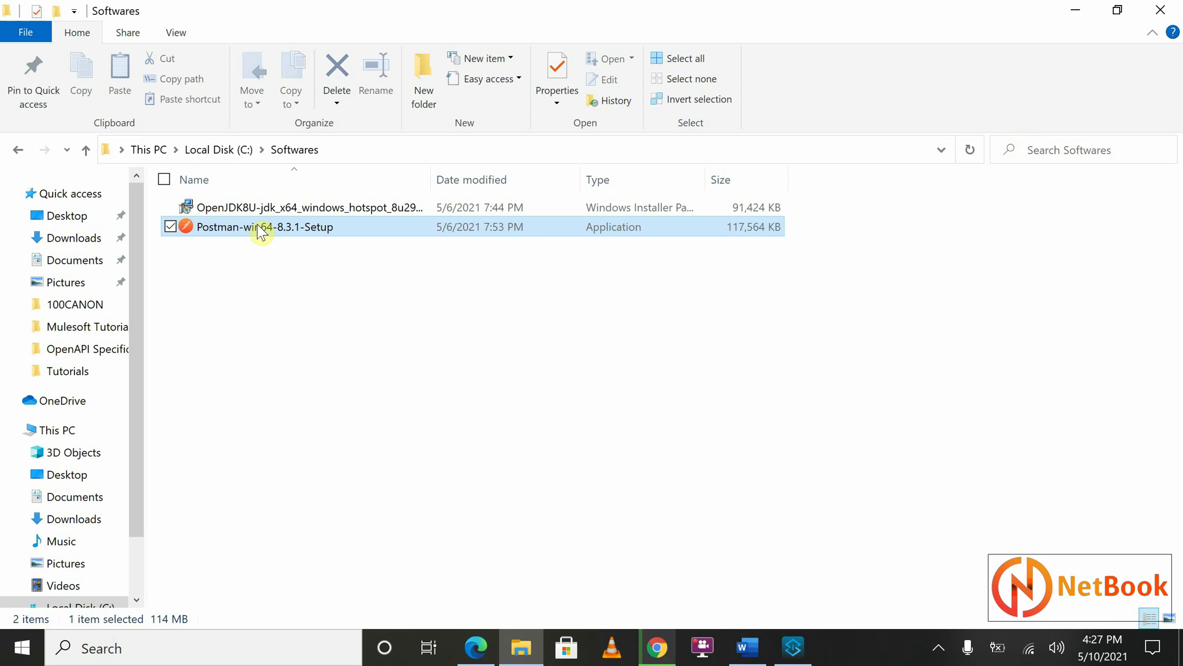
pyautogui.doubleClick(261, 229)
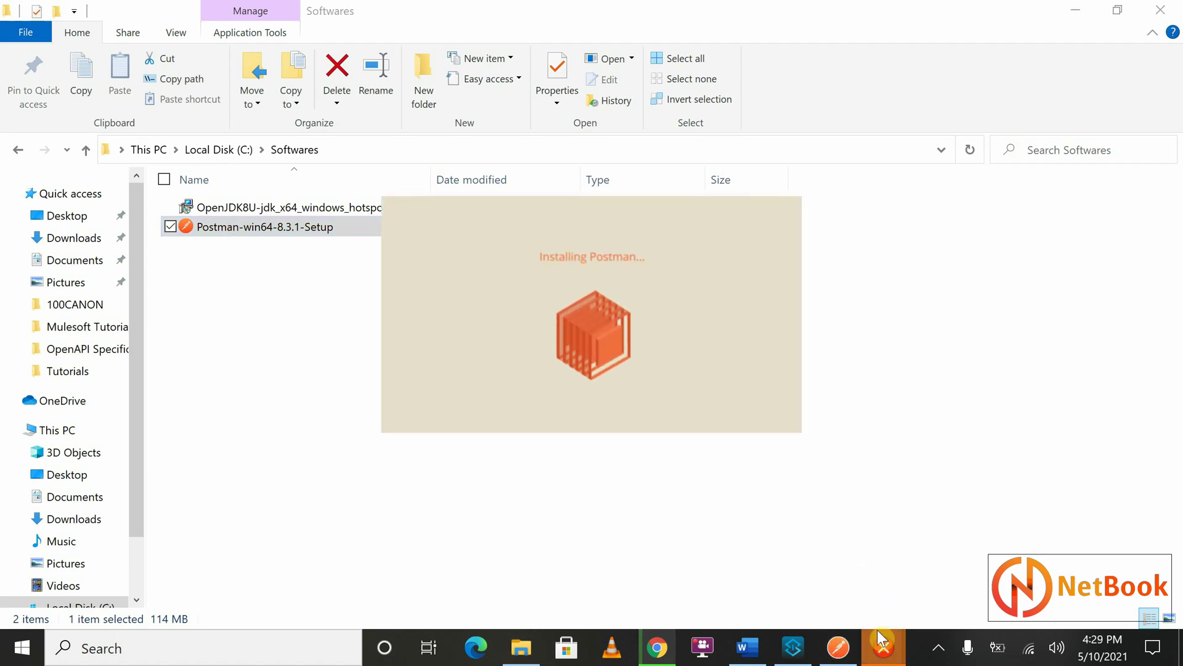
# - Bring up and close both Postman-win64-8.3.1-Setup.exe error dialogs
pyautogui.moveTo(884, 646)
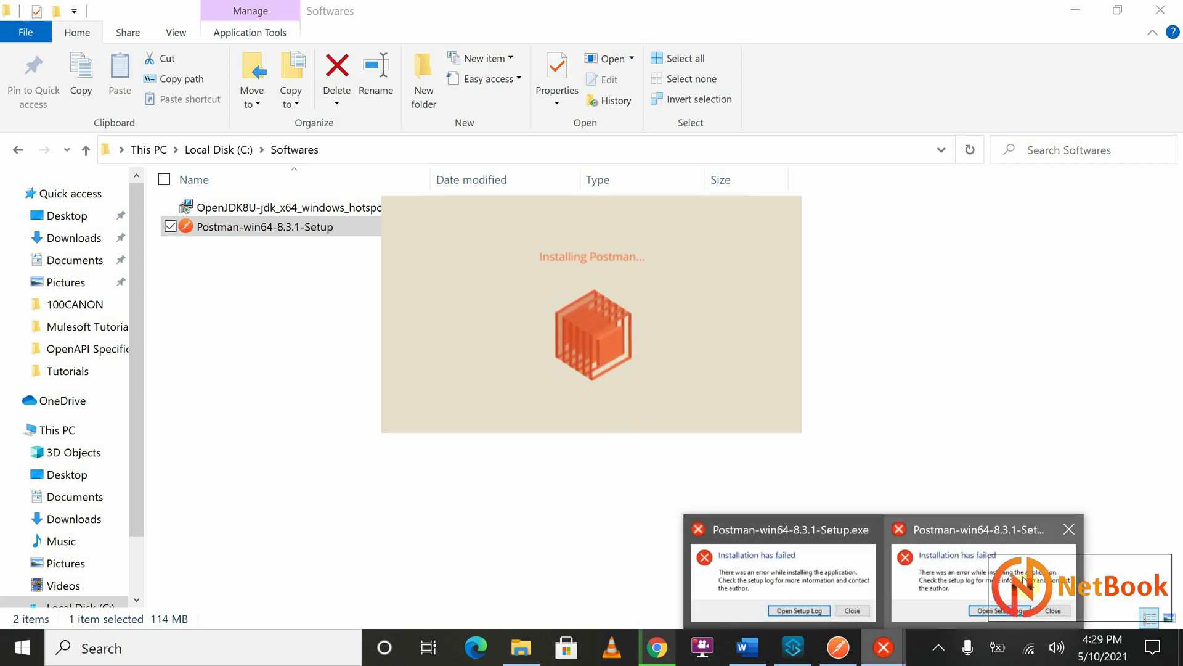
pyautogui.click(1057, 610)
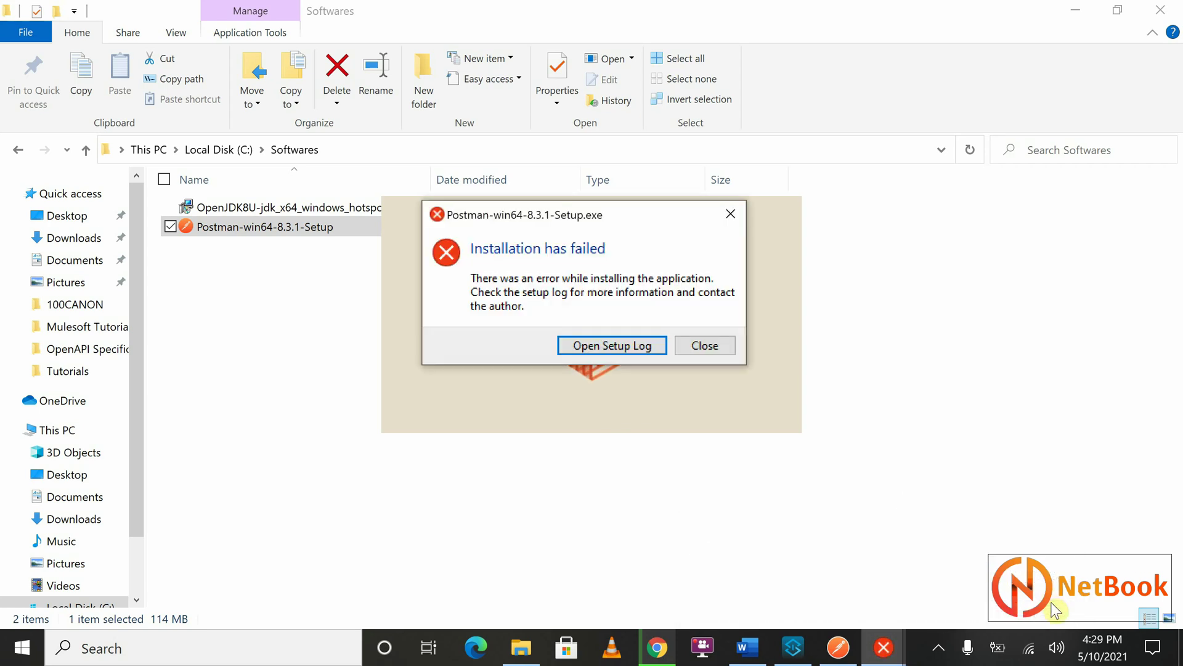
pyautogui.click(703, 345)
pyautogui.click(884, 646)
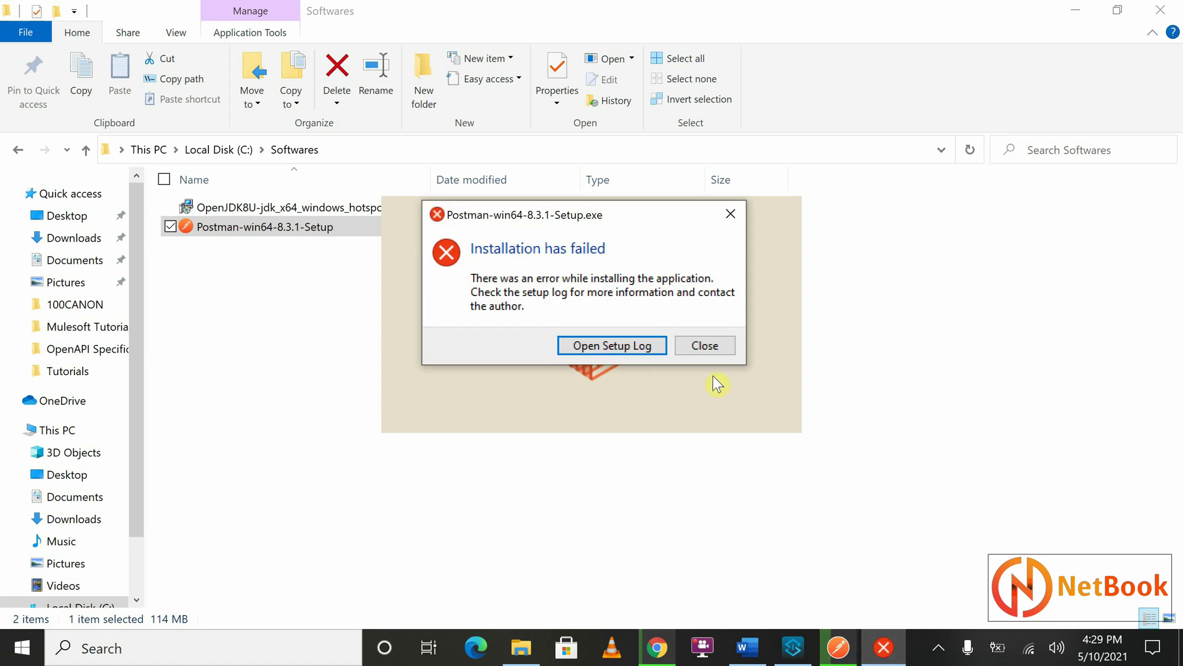
pyautogui.click(701, 345)
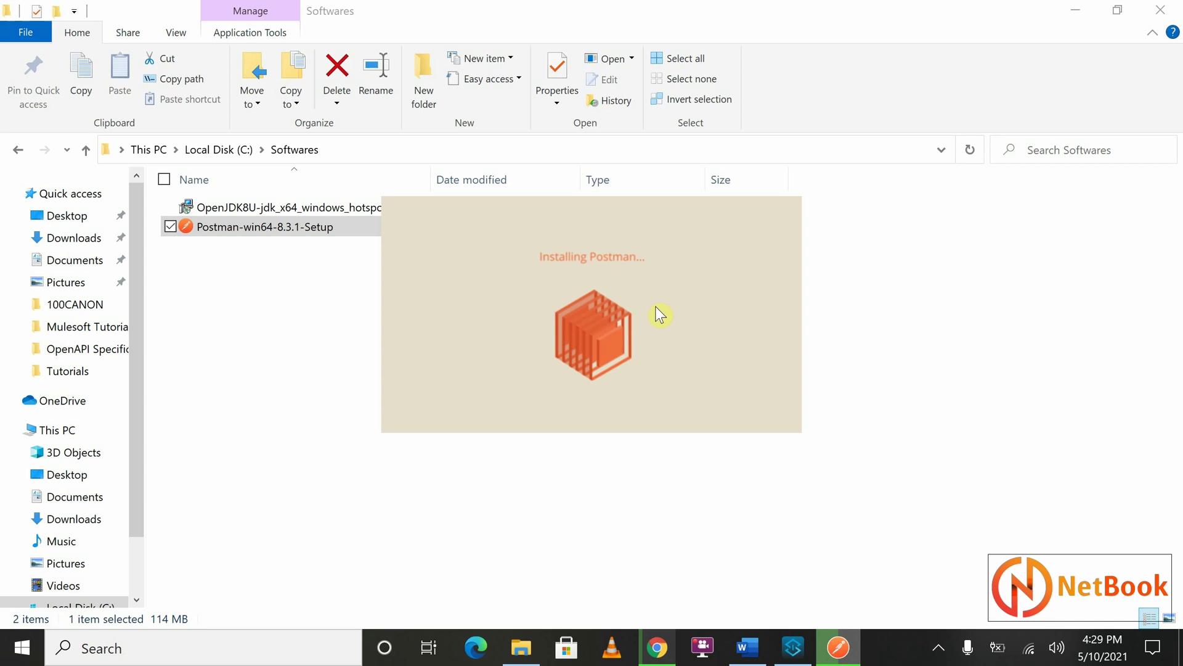
# - Minimize the File Explorer and Postman windows, and reopen Postman from the desktop
pyautogui.click(1074, 13)
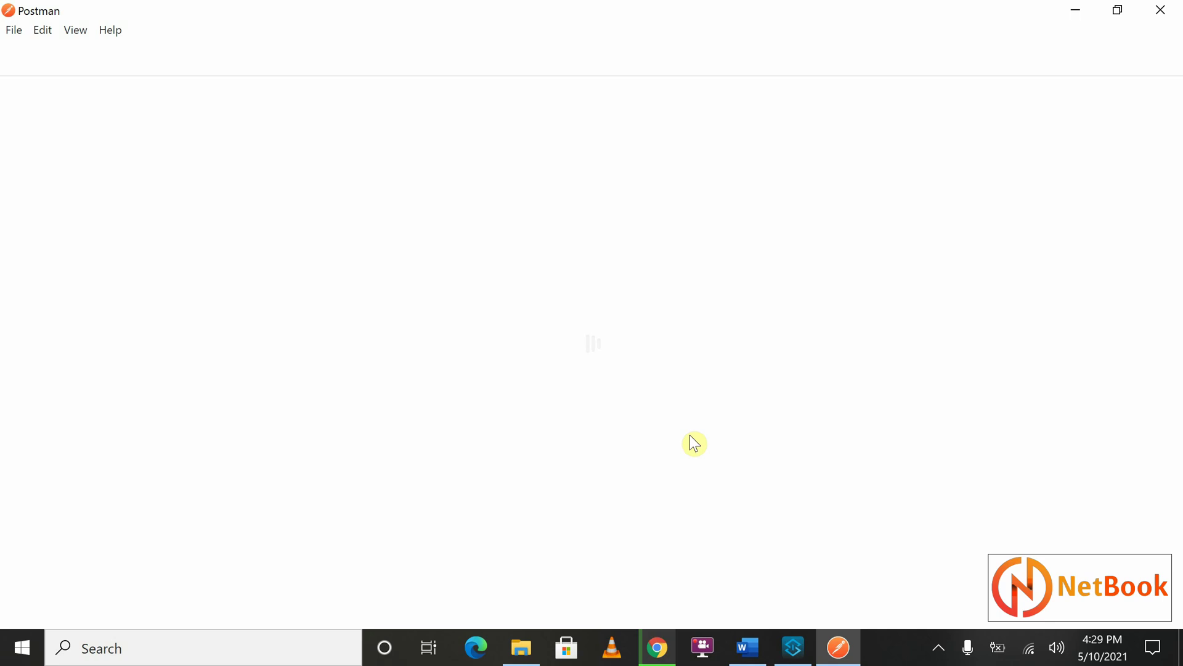
pyautogui.click(1075, 10)
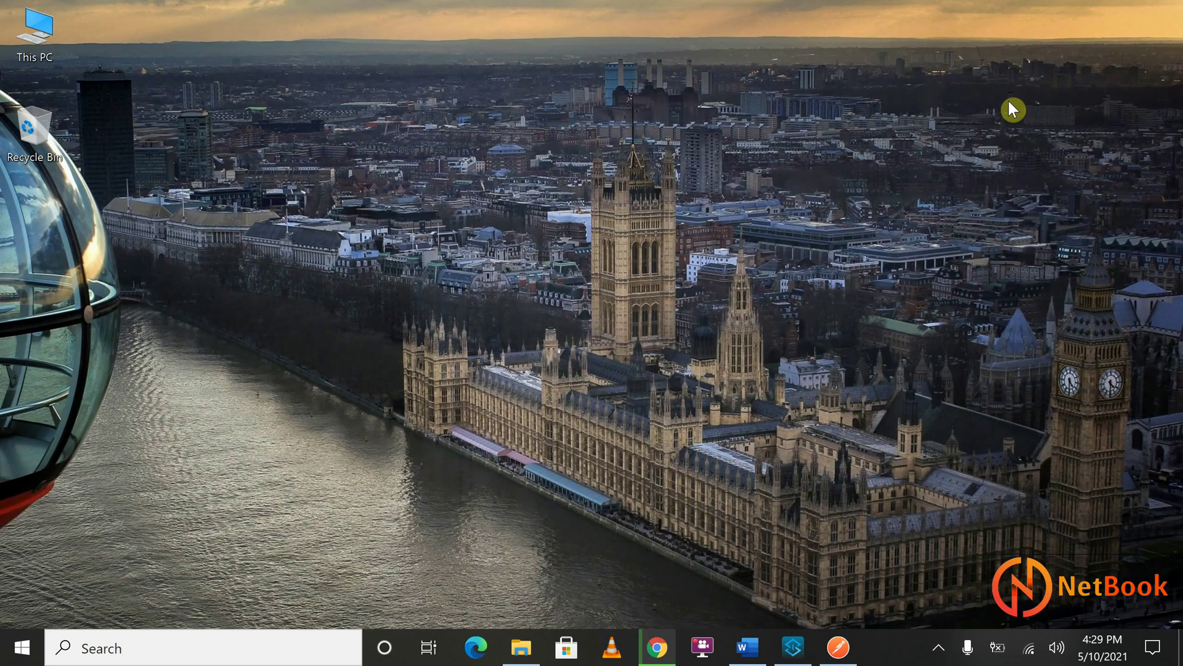
pyautogui.click(840, 655)
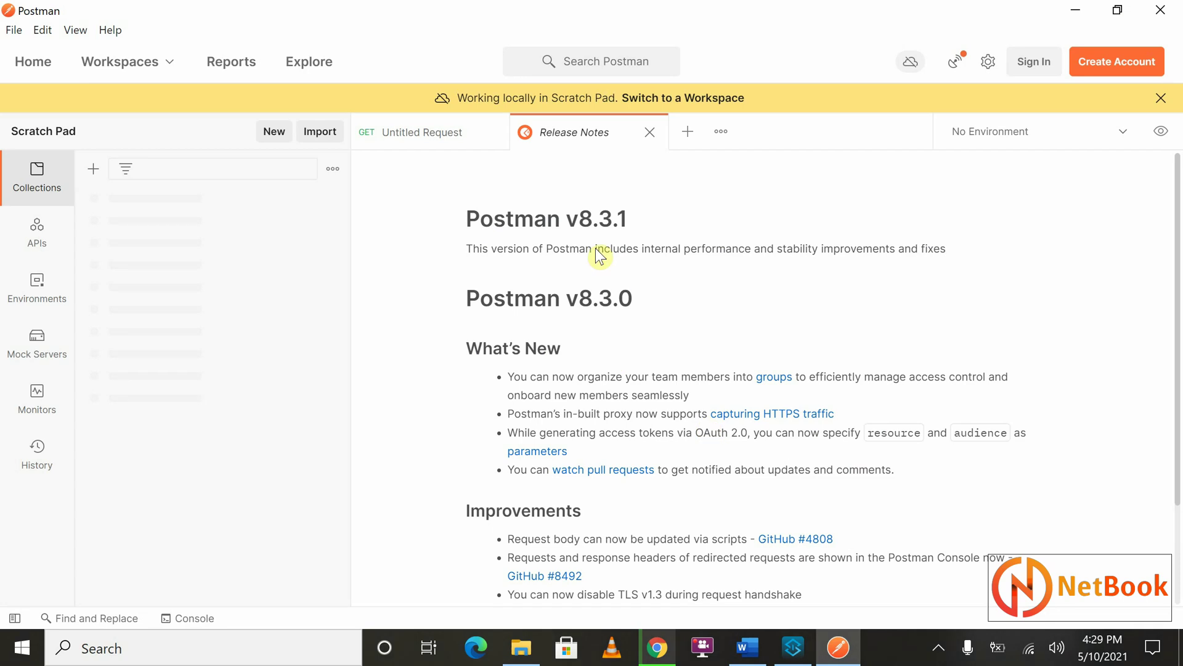
# - Highlight the Postman v8.3.1 heading in the release notes, clear the selection, and minimize Postman
pyautogui.tripleClick(554, 222)
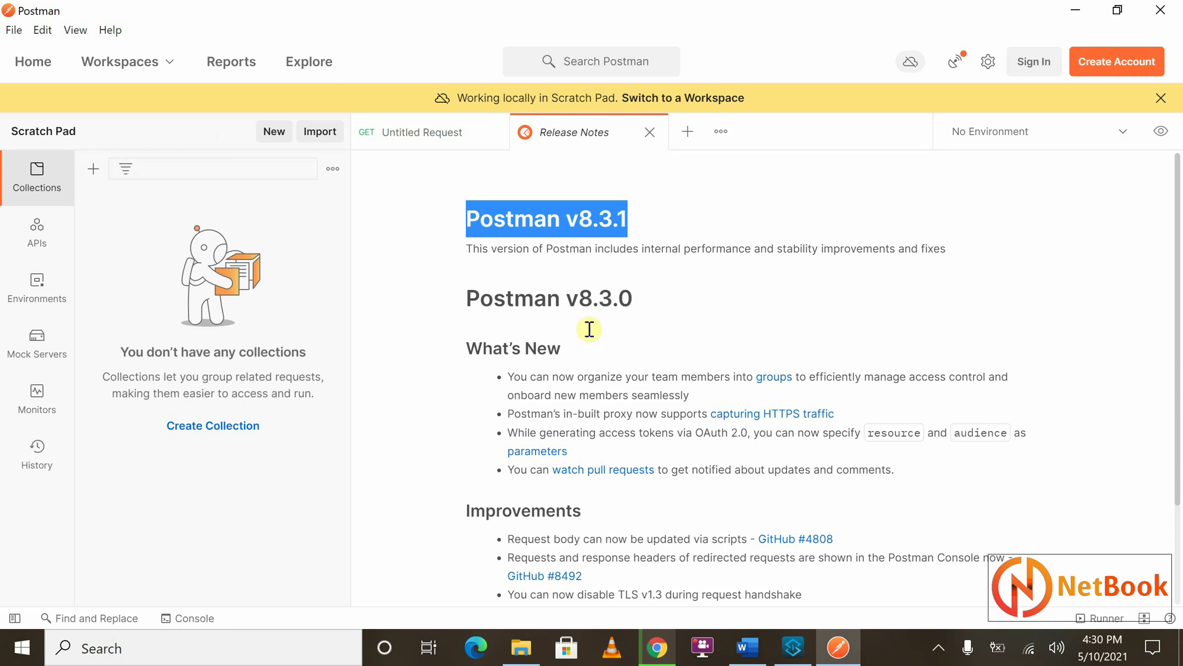
pyautogui.click(739, 295)
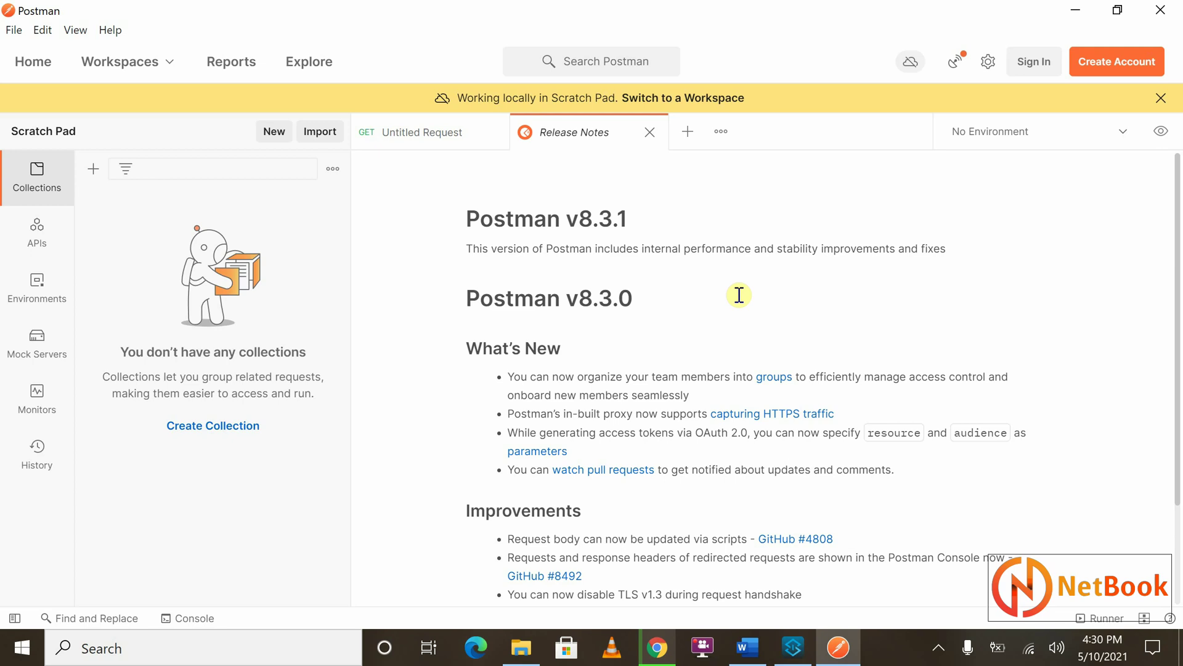
pyautogui.click(1075, 10)
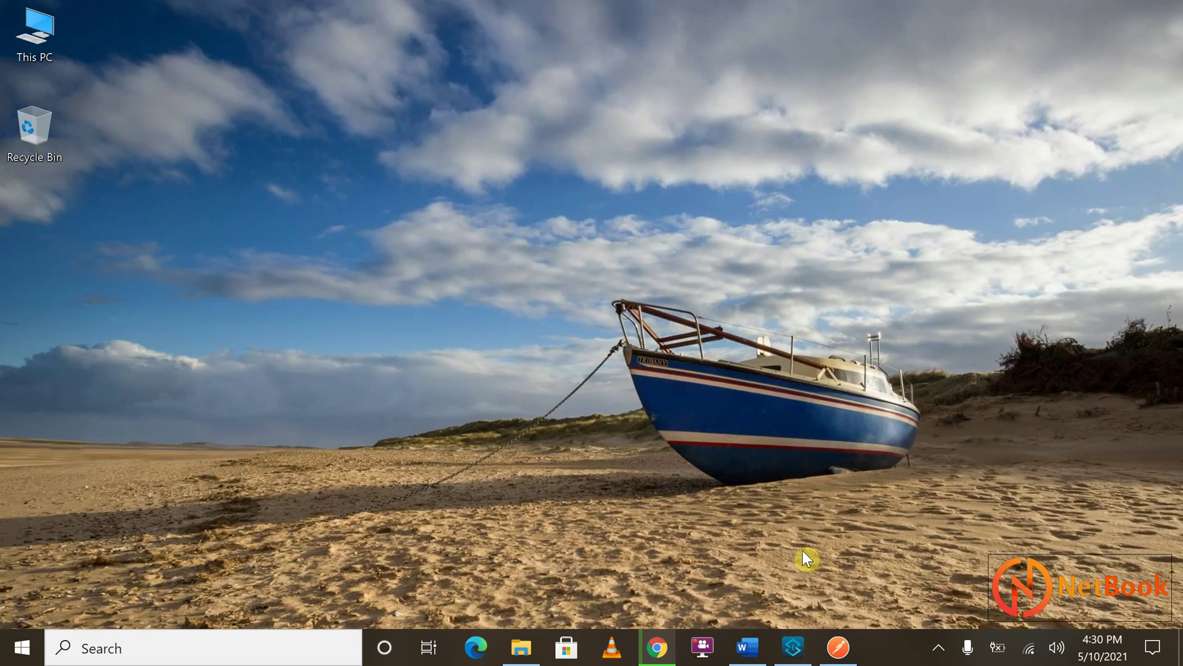
# - Switch to the Word document and highlight the JDK 1.8 version list item, followed by the Anypoint Studio and Mule runtime item
pyautogui.click(766, 652)
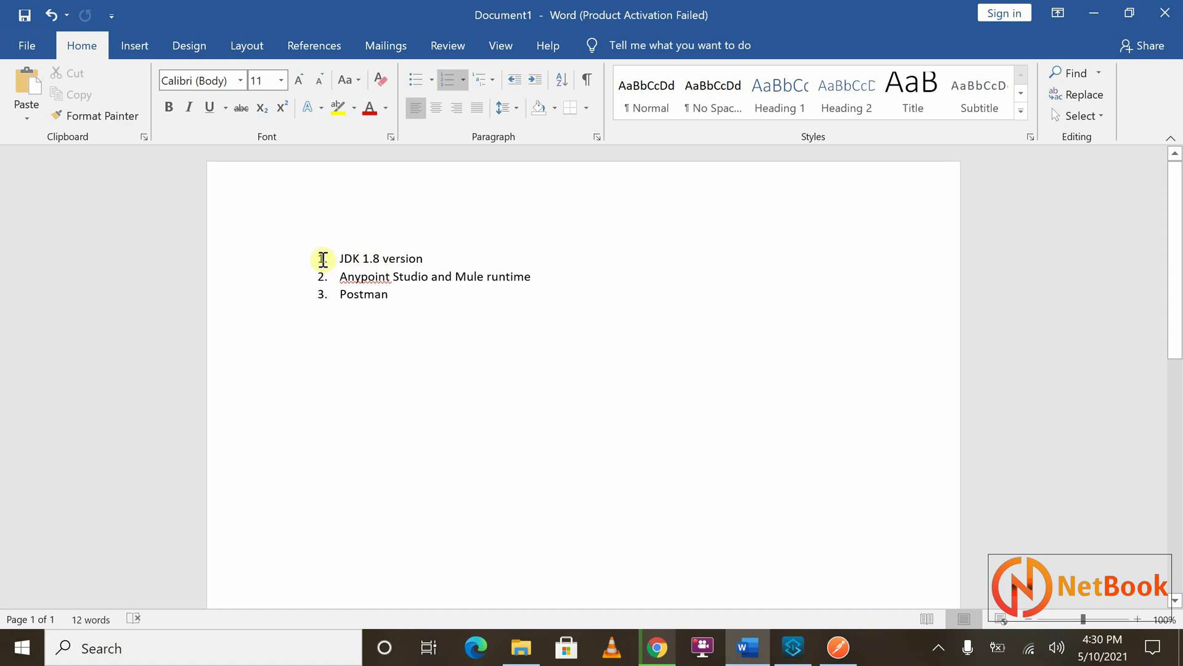
pyautogui.doubleClick(347, 260)
pyautogui.tripleClick(347, 260)
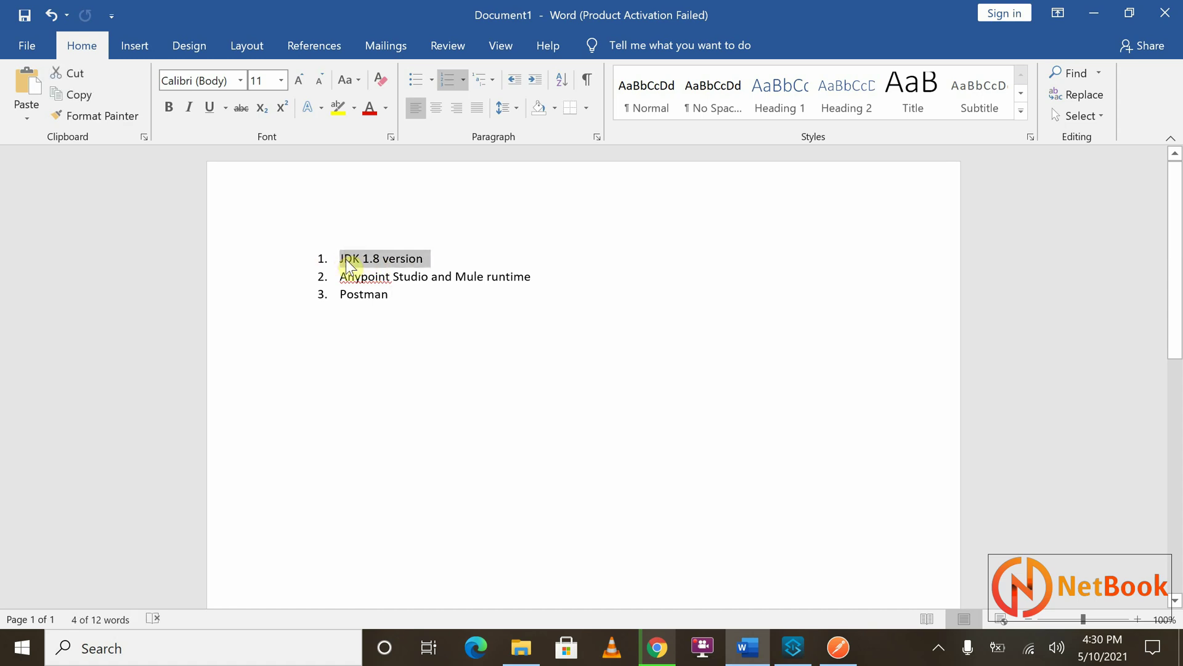
pyautogui.tripleClick(347, 260)
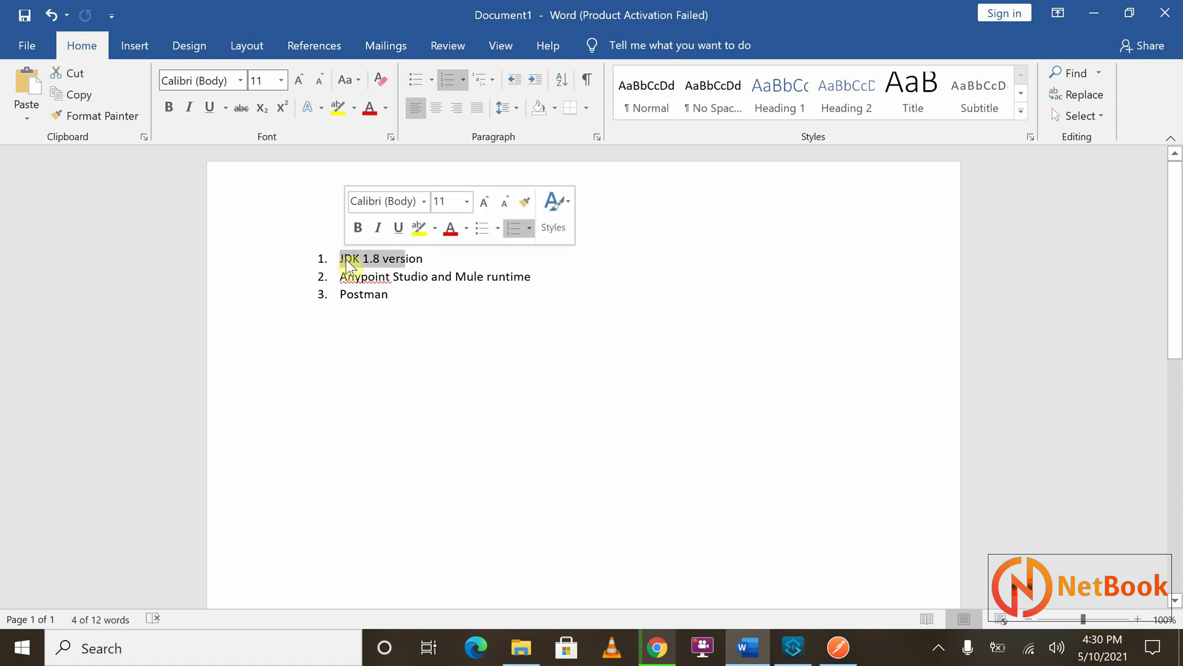
pyautogui.tripleClick(379, 276)
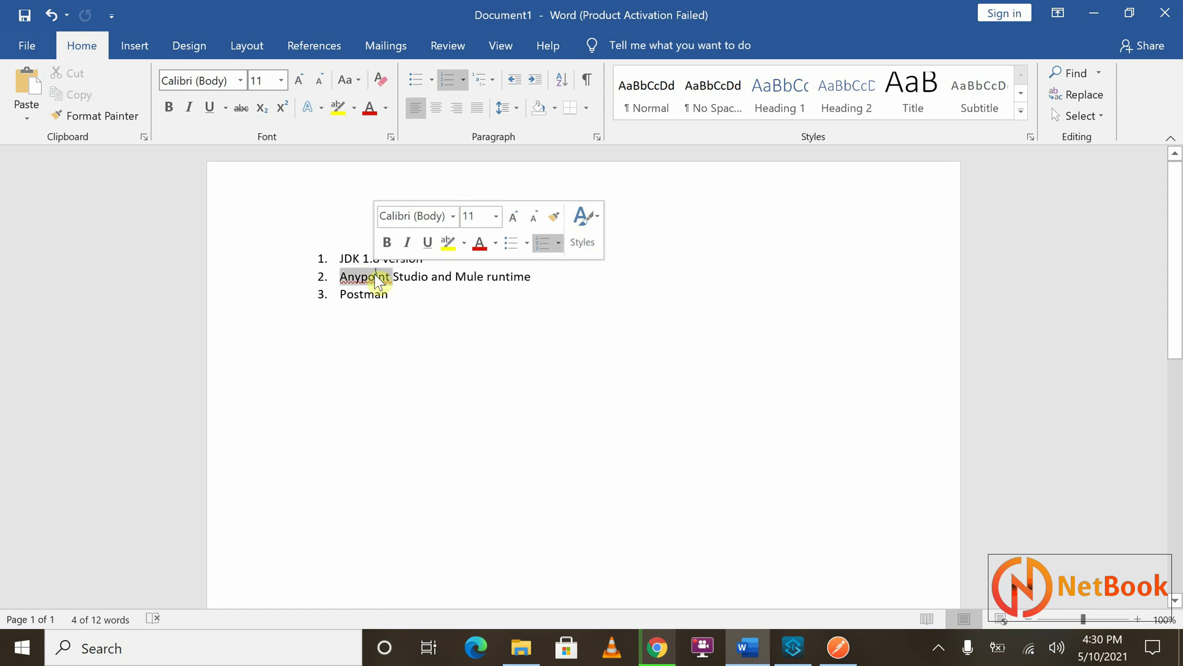
pyautogui.tripleClick(445, 275)
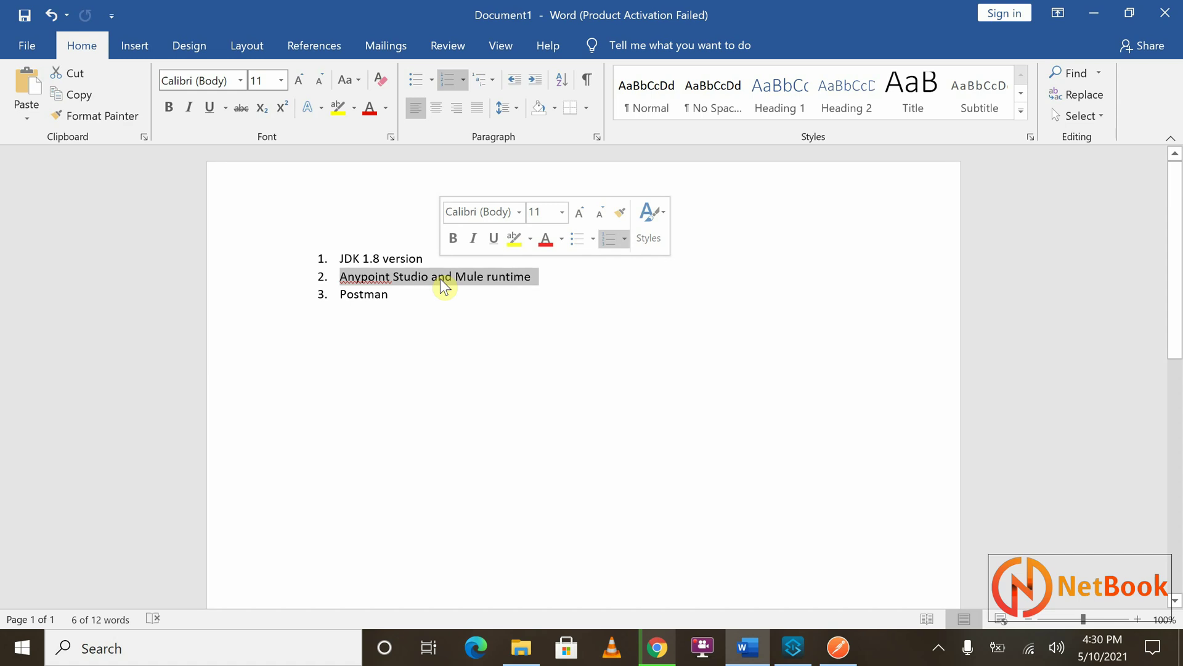
# - Highlight the Postman list item and once more the Anypoint Studio and Mule runtime item, and clear the selection
pyautogui.doubleClick(396, 295)
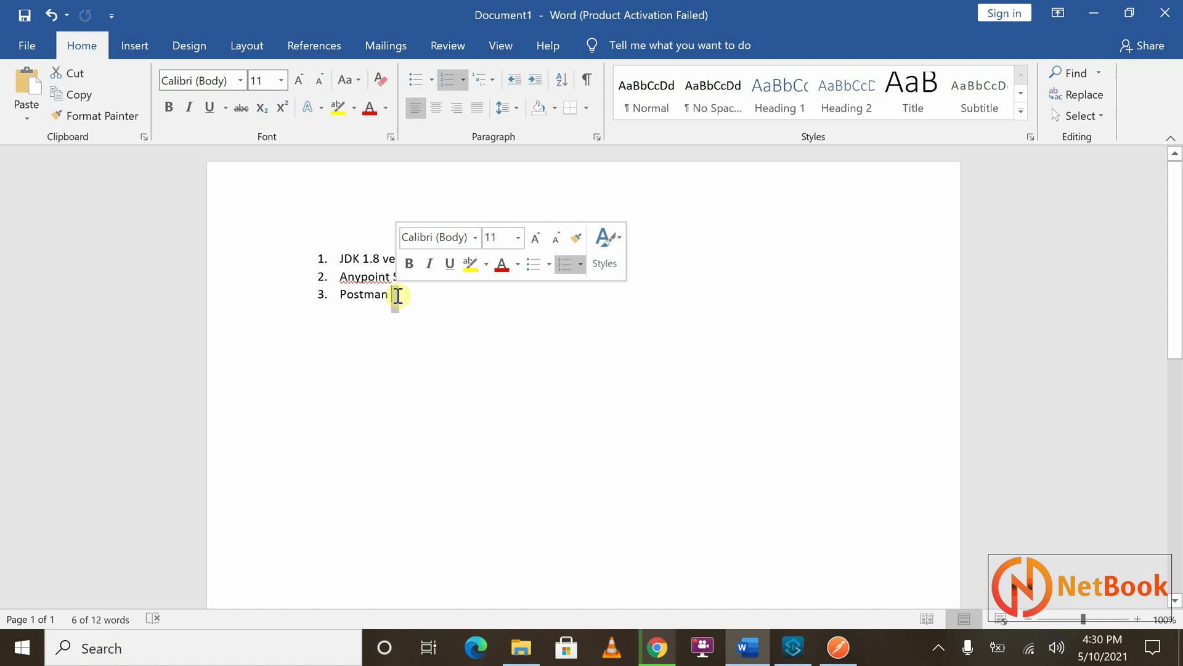
pyautogui.click(398, 296)
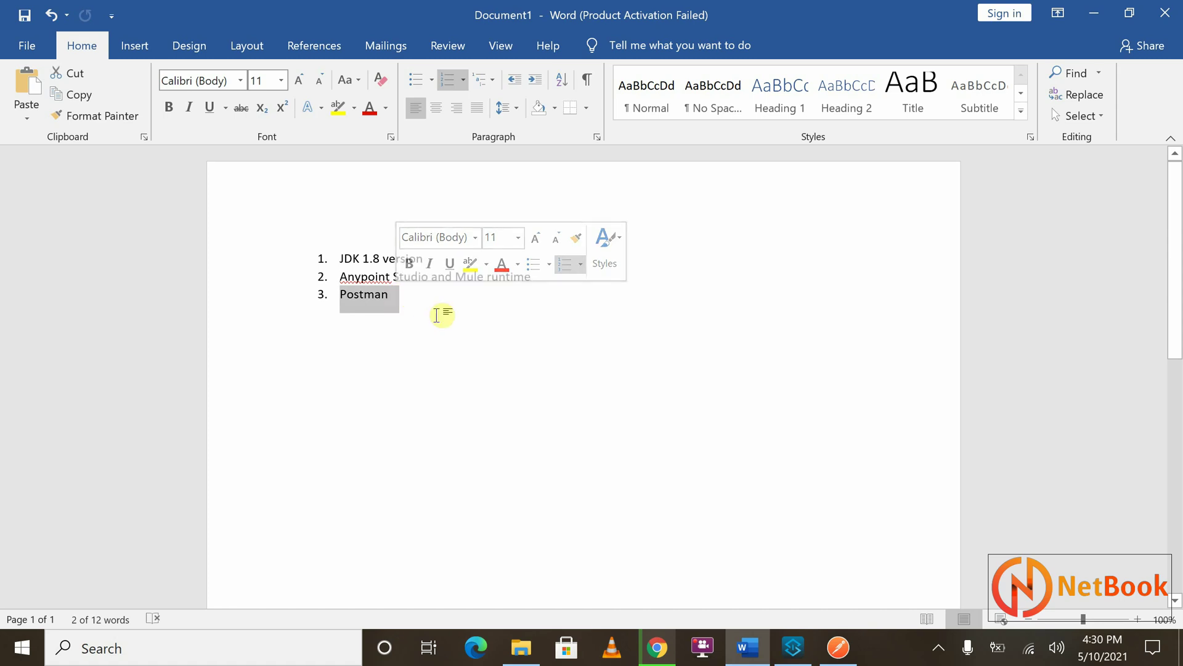
pyautogui.moveTo(340, 276); pyautogui.dragTo(381, 292)
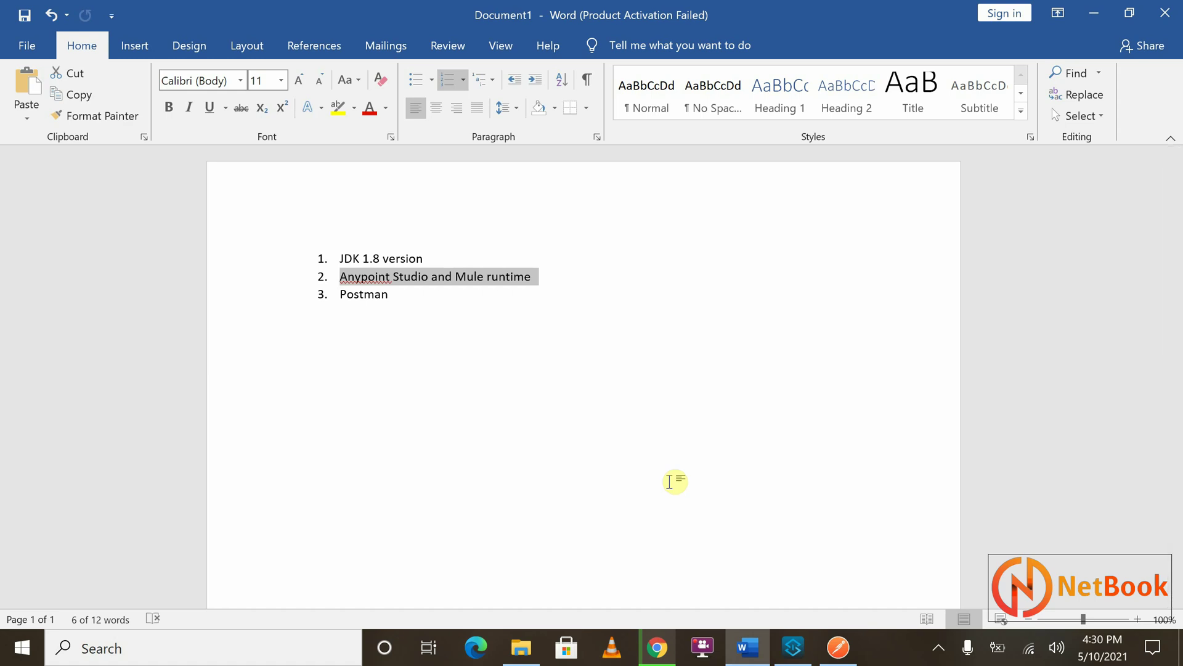
pyautogui.click(544, 284)
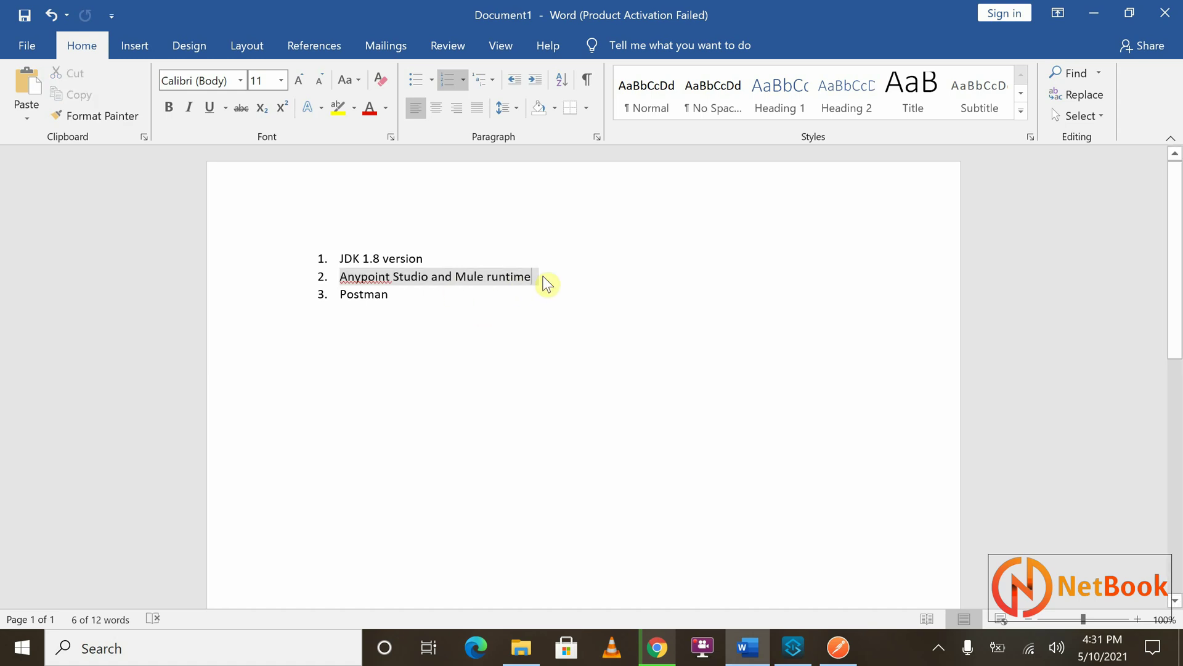